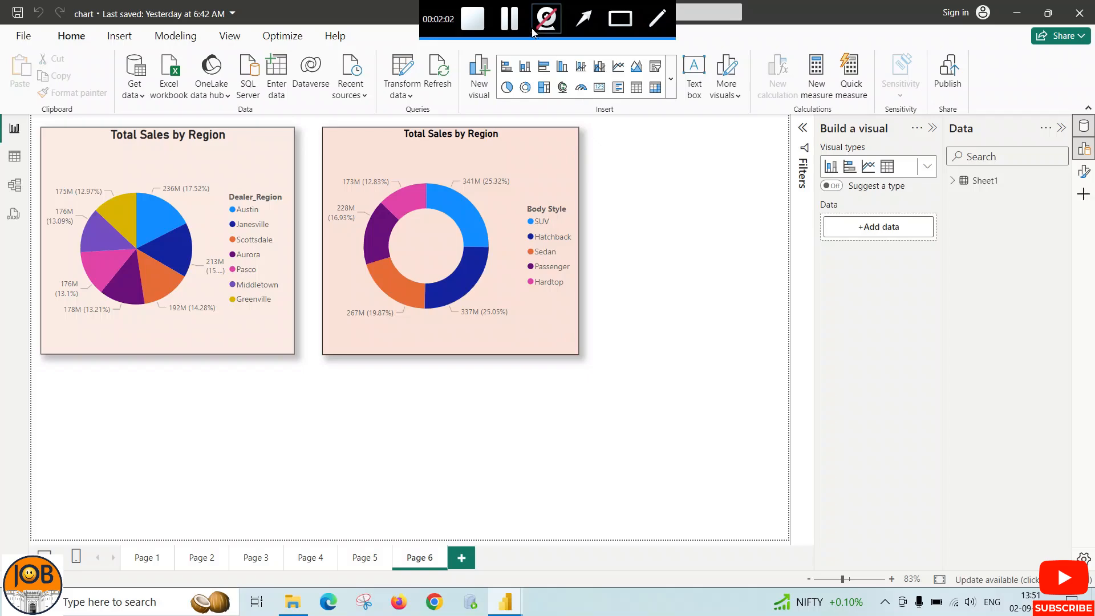
click(509, 20)
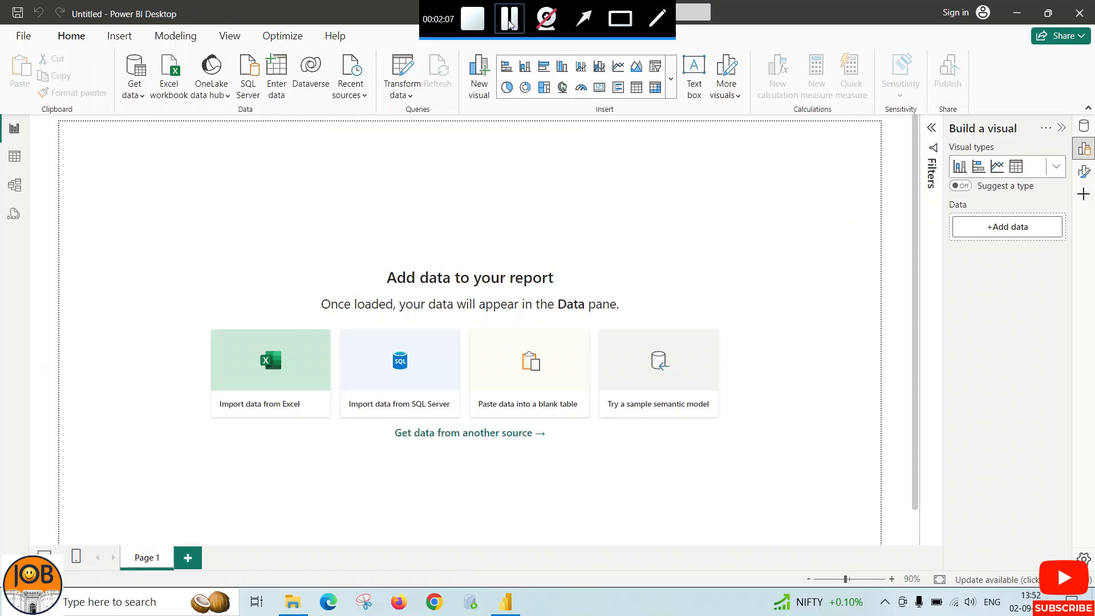
click(673, 85)
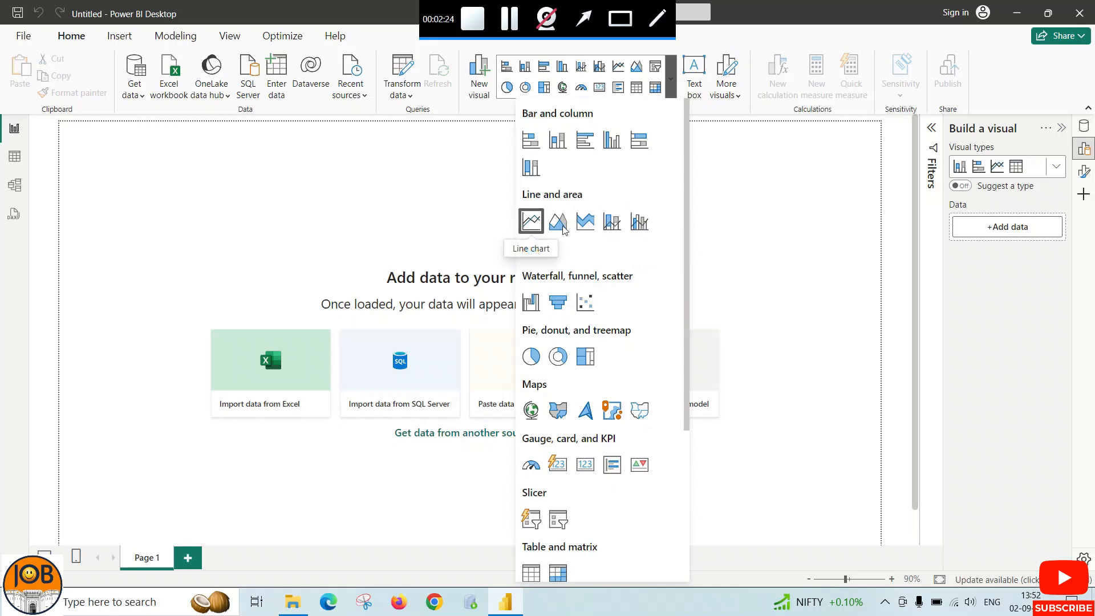
click(717, 221)
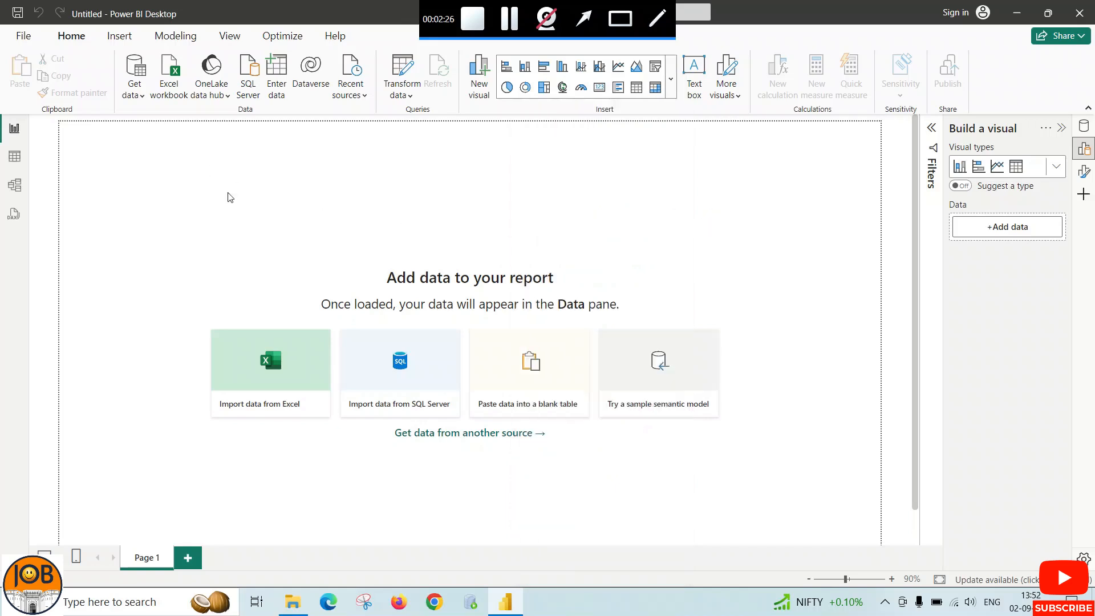
Import the Data sheet from the Excel workbook Sales 24 and load it into the report
click(261, 358)
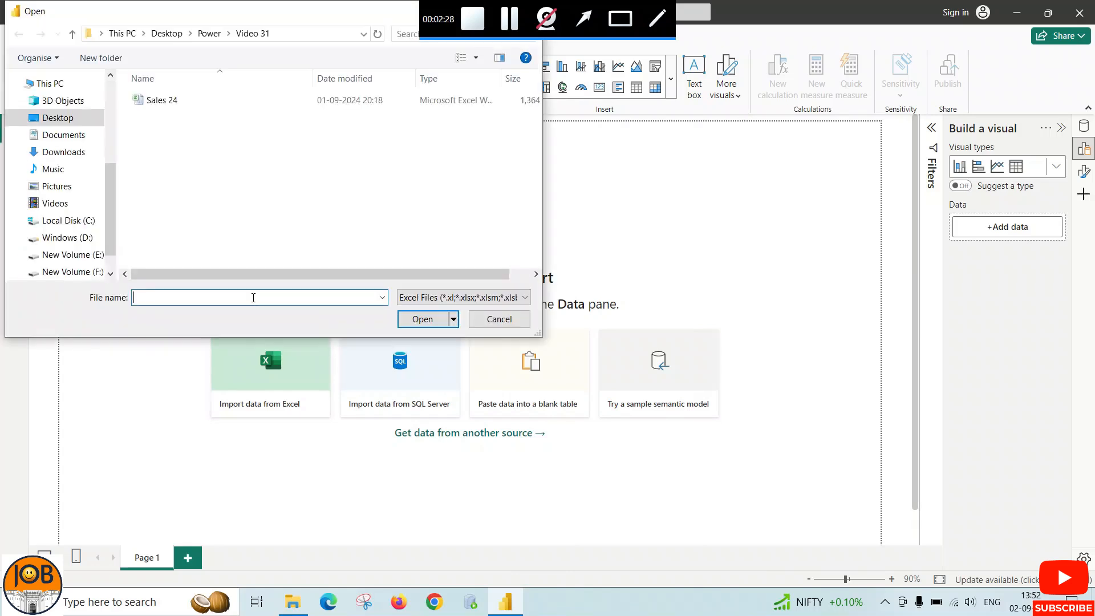
double_click(165, 103)
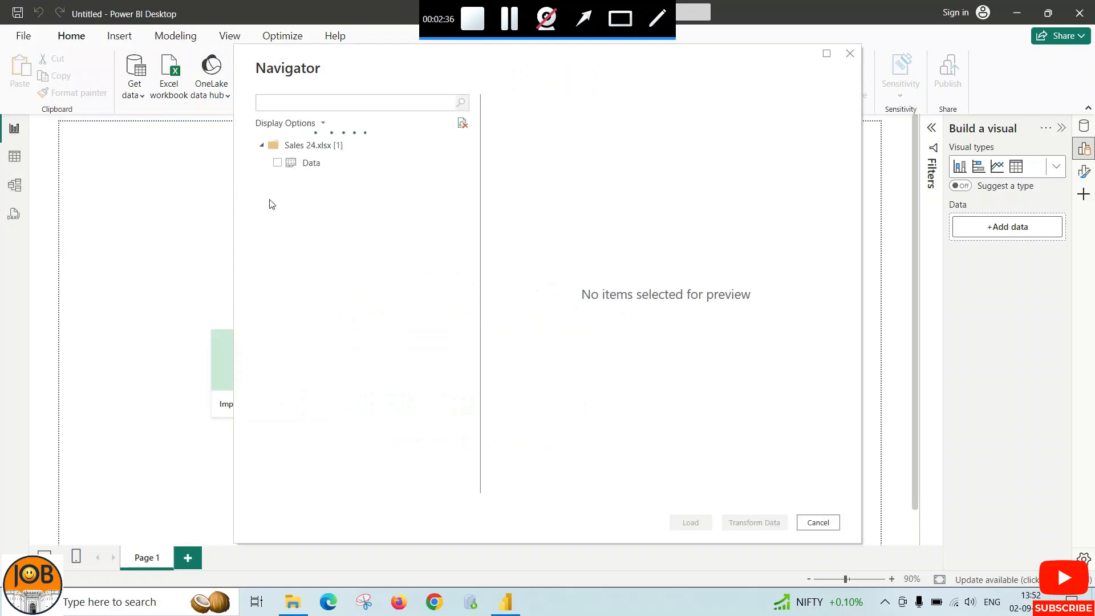
click(277, 163)
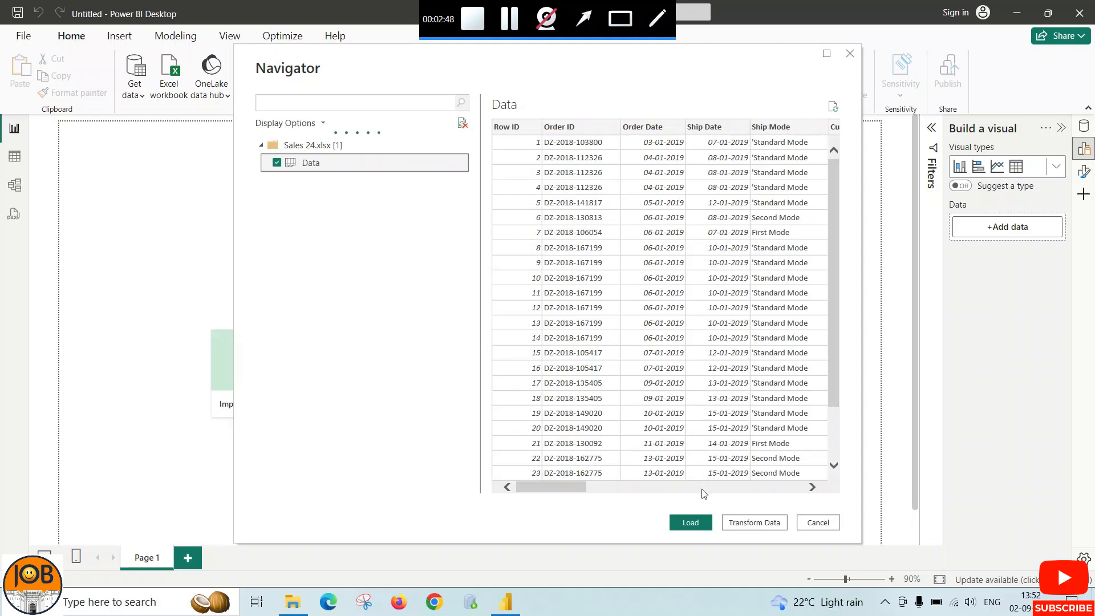
click(697, 522)
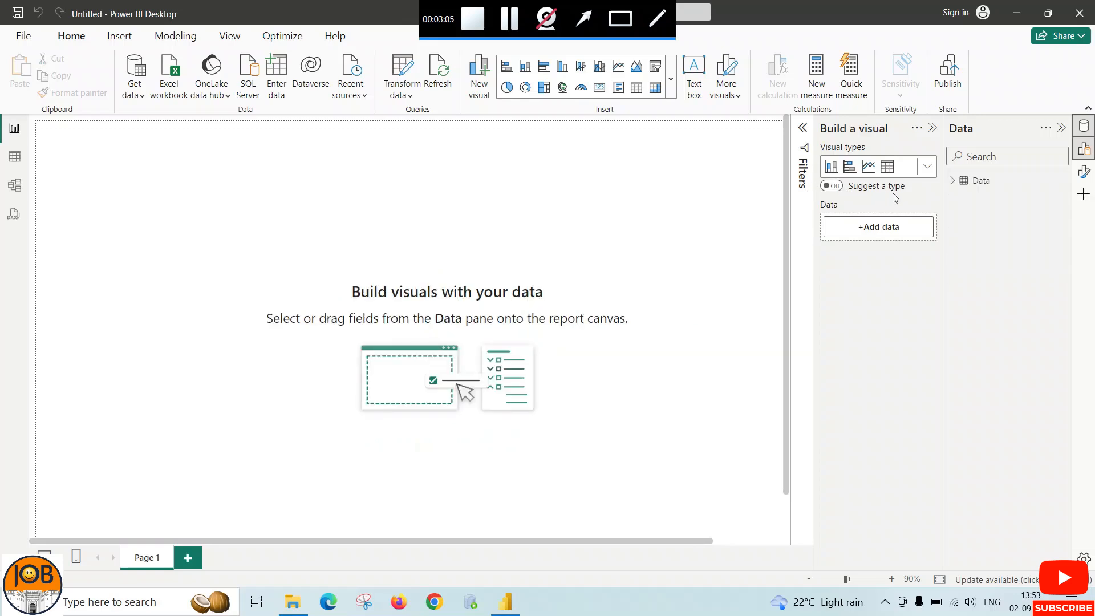
Examine the fields and rows of the loaded Data table, and return to the report canvas
click(952, 182)
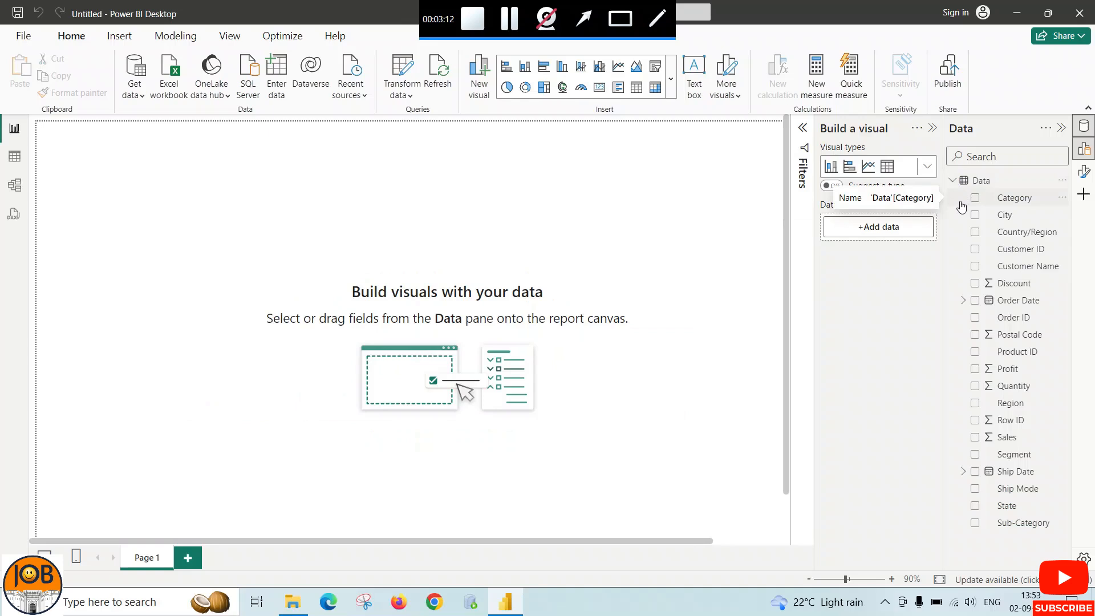
click(16, 165)
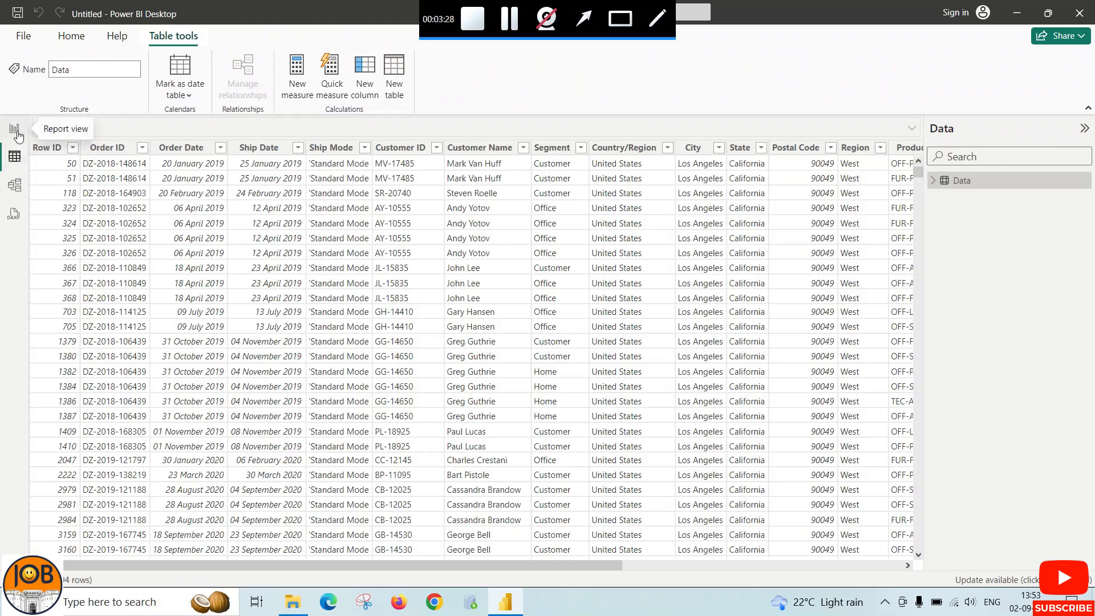
click(18, 135)
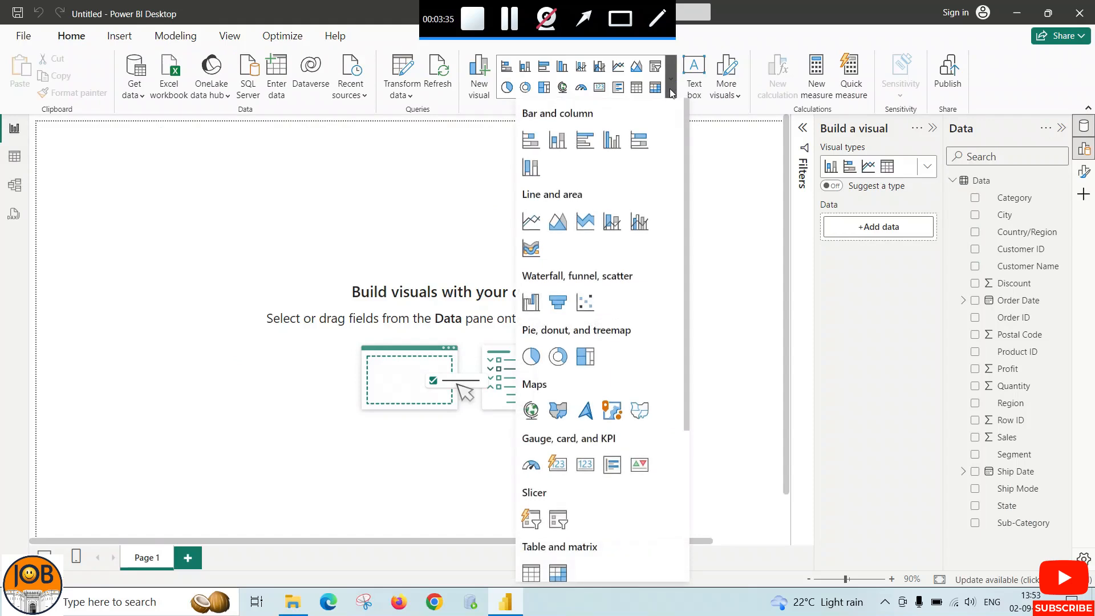
Insert a line chart on Page 1, shift it slightly inward from the page corner and enlarge it
click(531, 227)
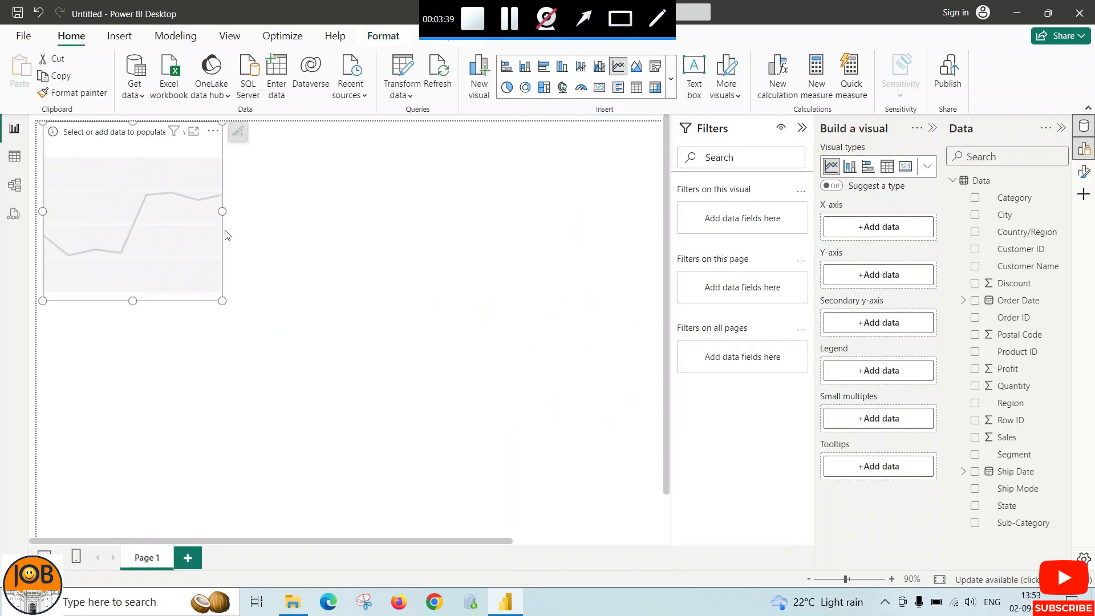
drag(221, 211, 292, 213)
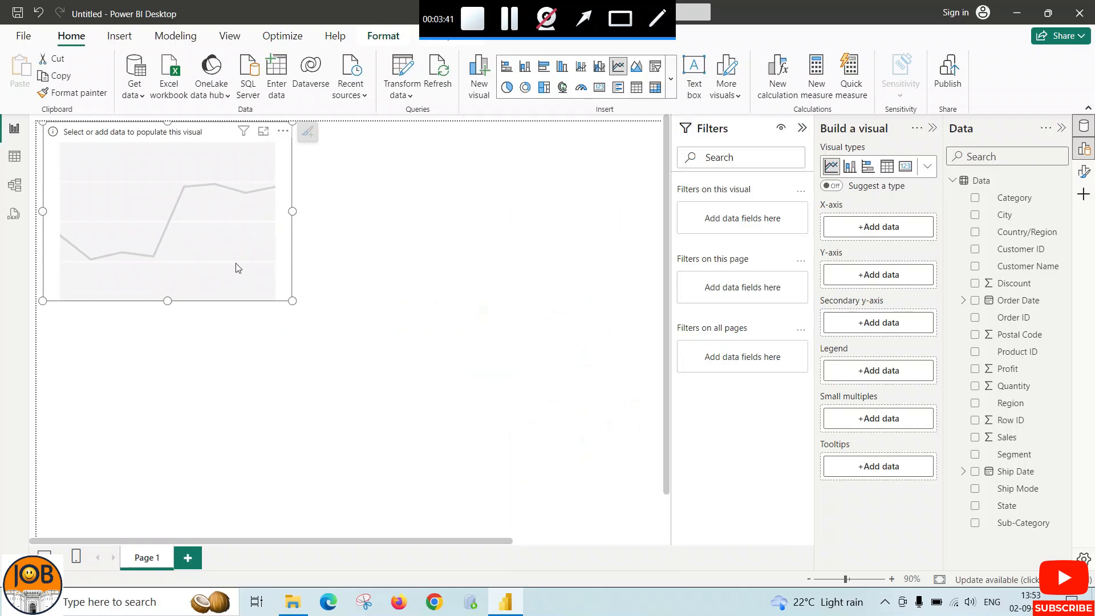
drag(212, 232, 281, 252)
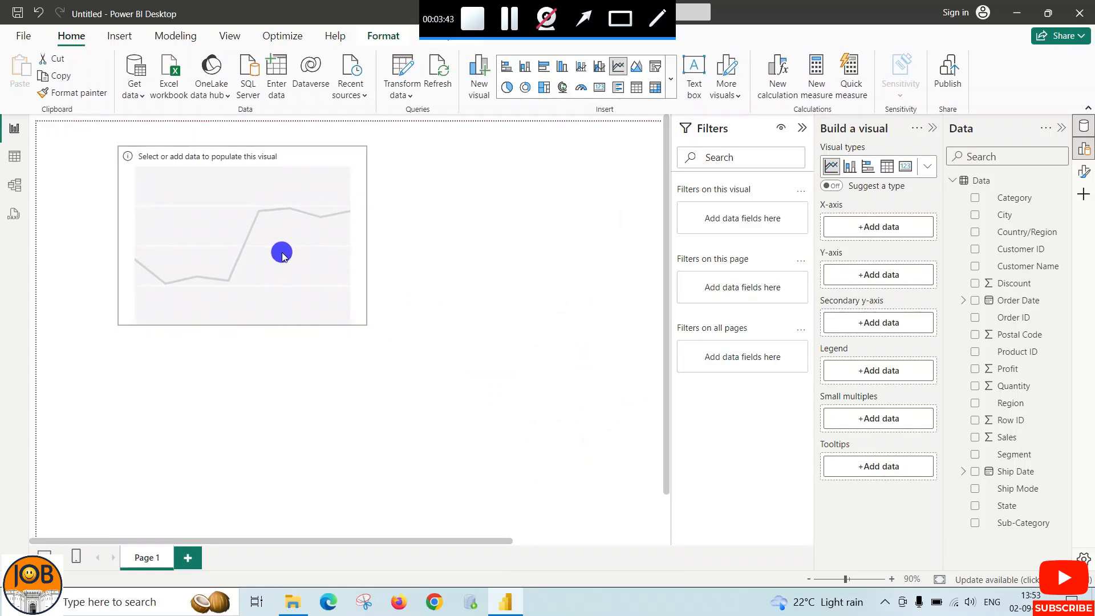
drag(241, 325, 244, 350)
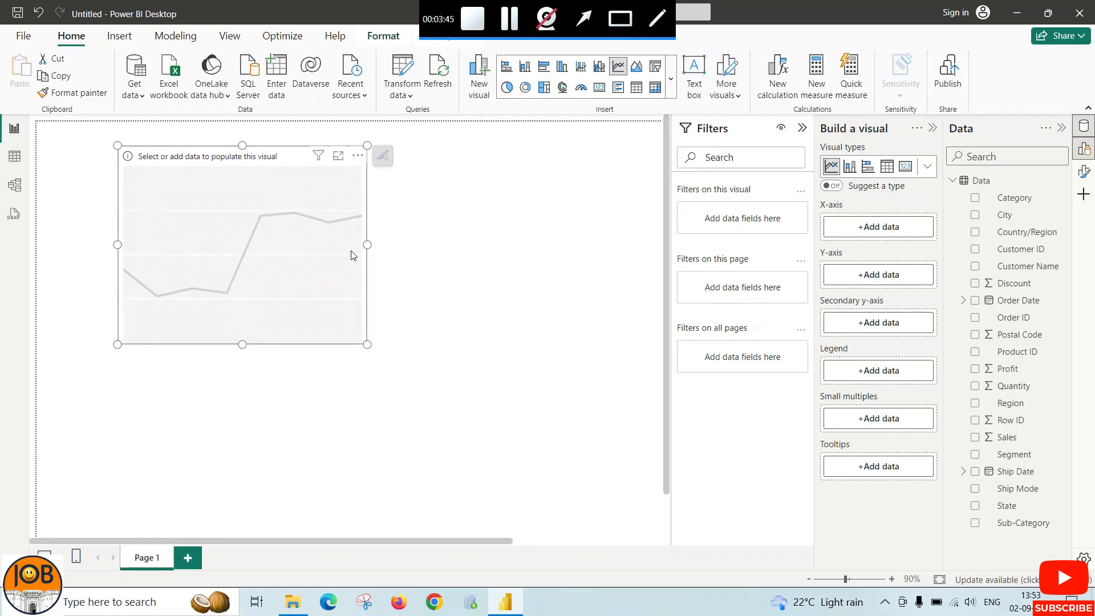
drag(367, 243, 433, 242)
mouse_move(432, 345)
mouse_down()
mouse_move(416, 338)
mouse_move(446, 359)
mouse_up()
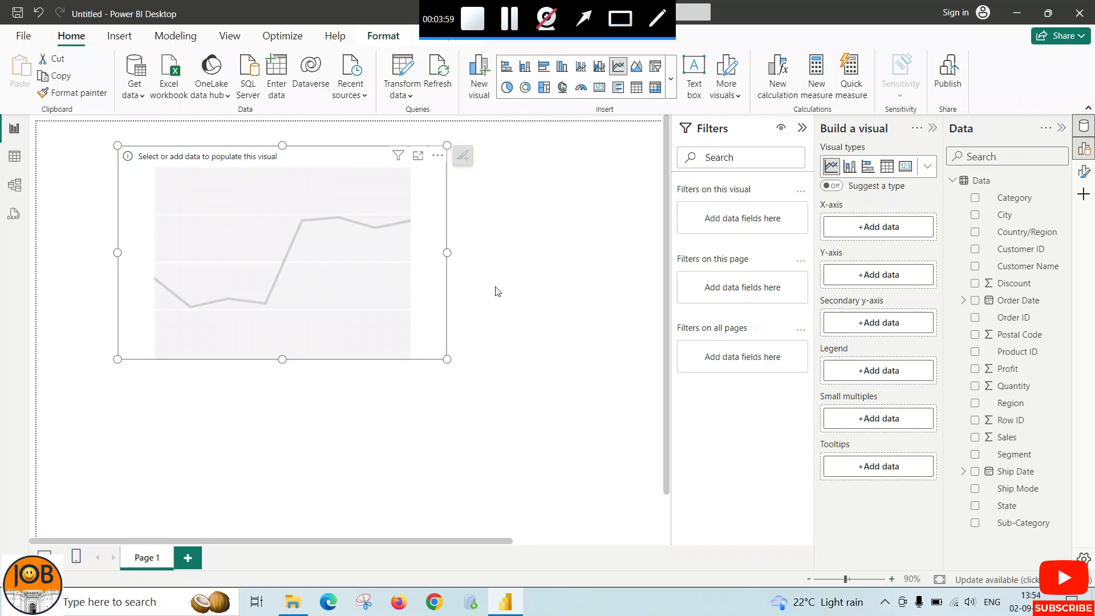
click(583, 19)
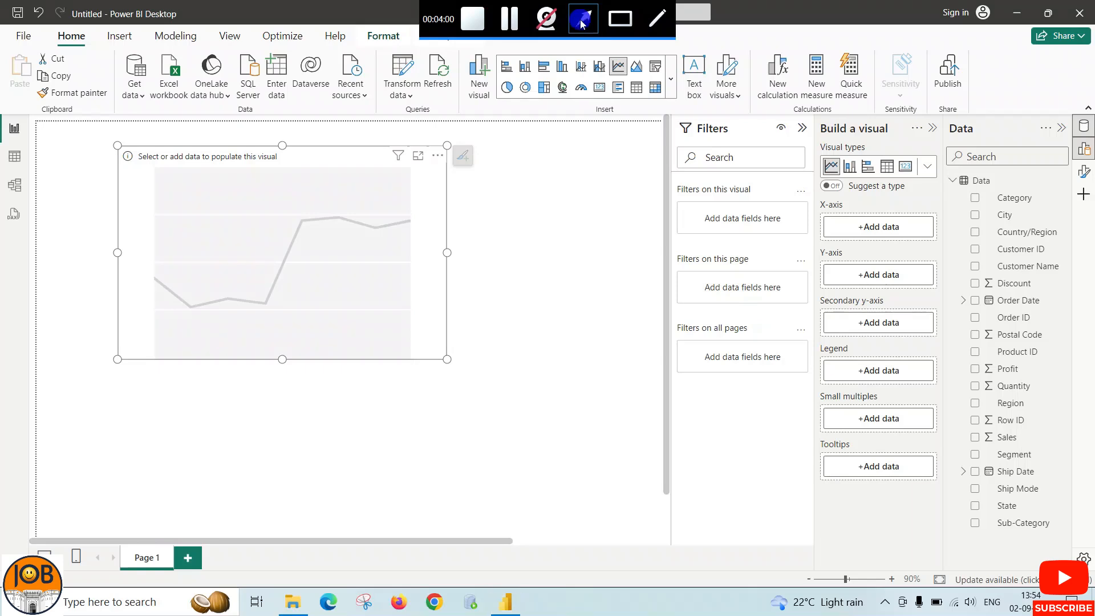
drag(849, 195, 973, 283)
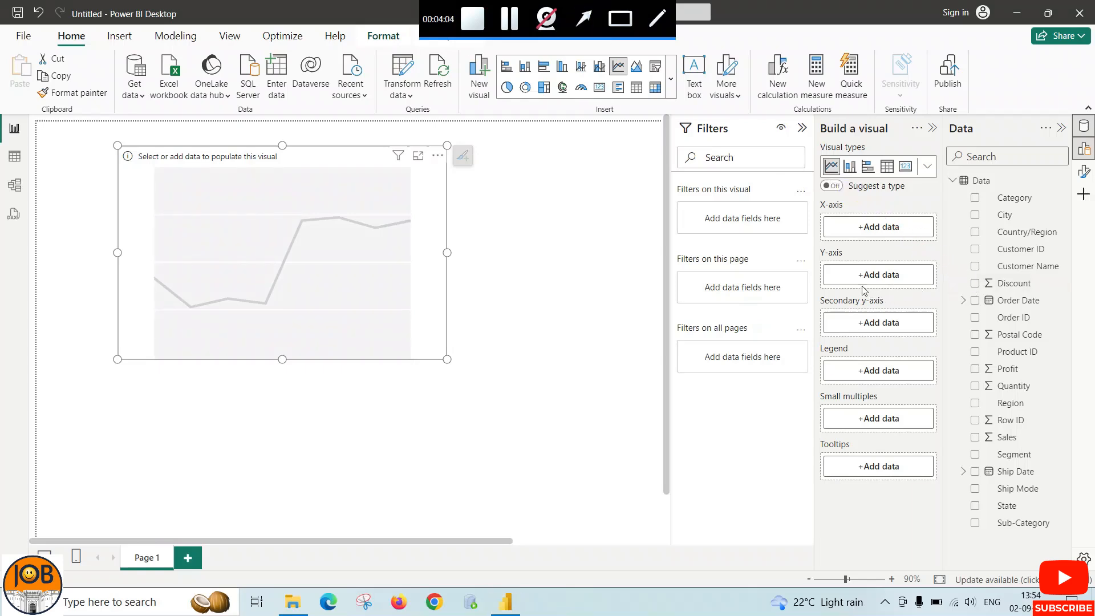
Assign the Order Date field to the line chart's X-axis
click(994, 304)
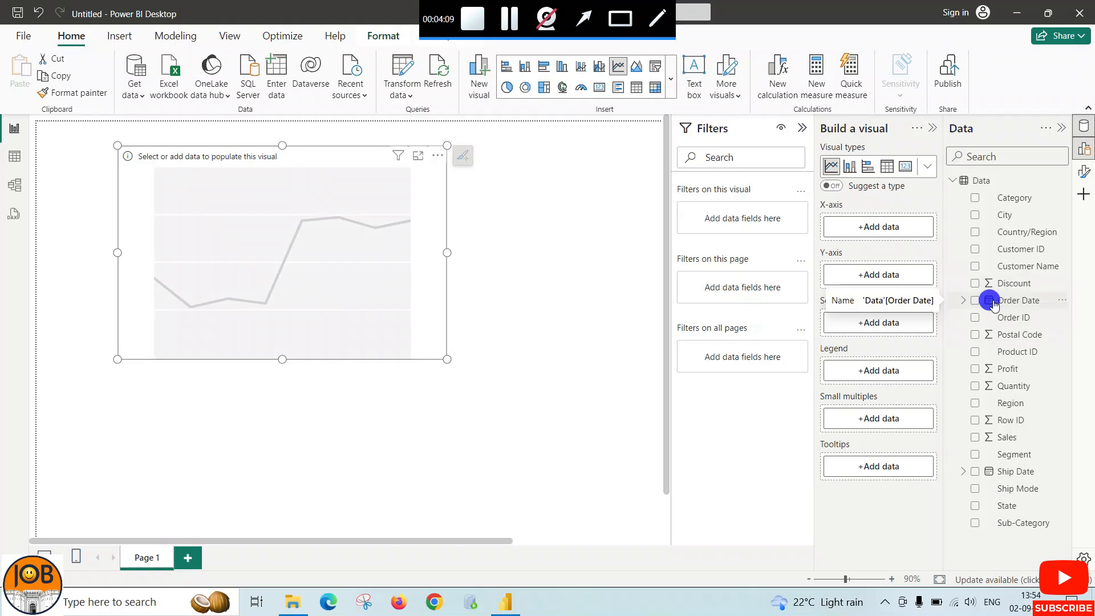
click(871, 231)
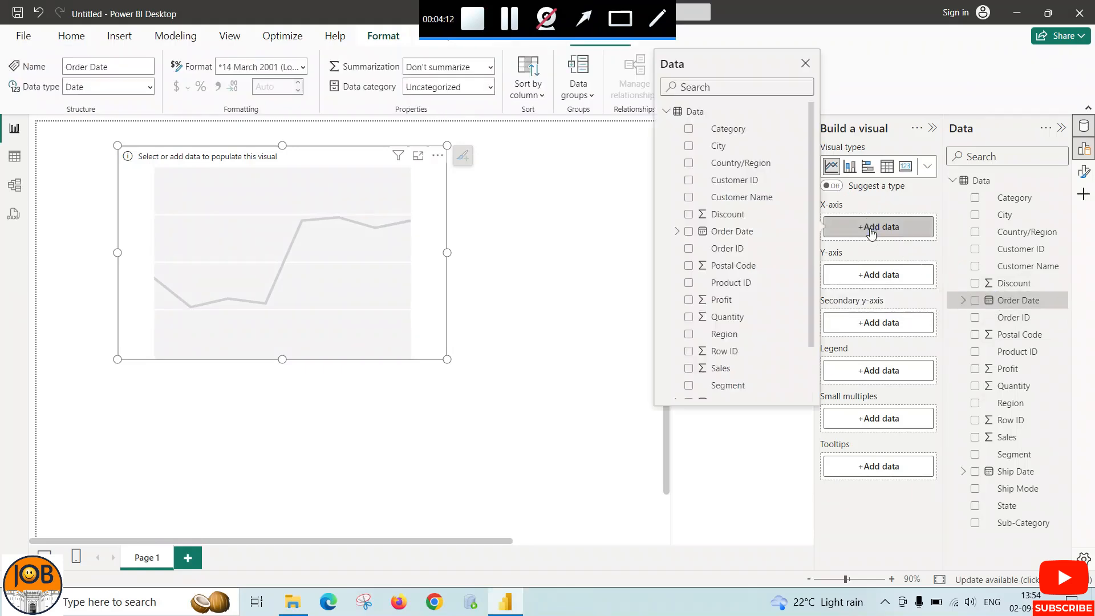
click(679, 231)
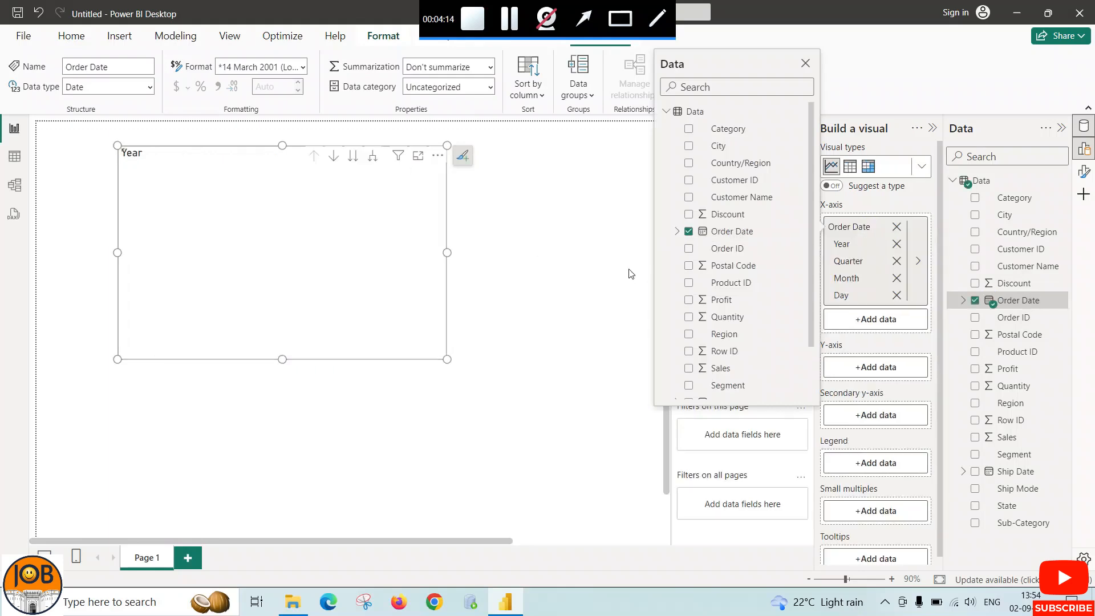
click(601, 357)
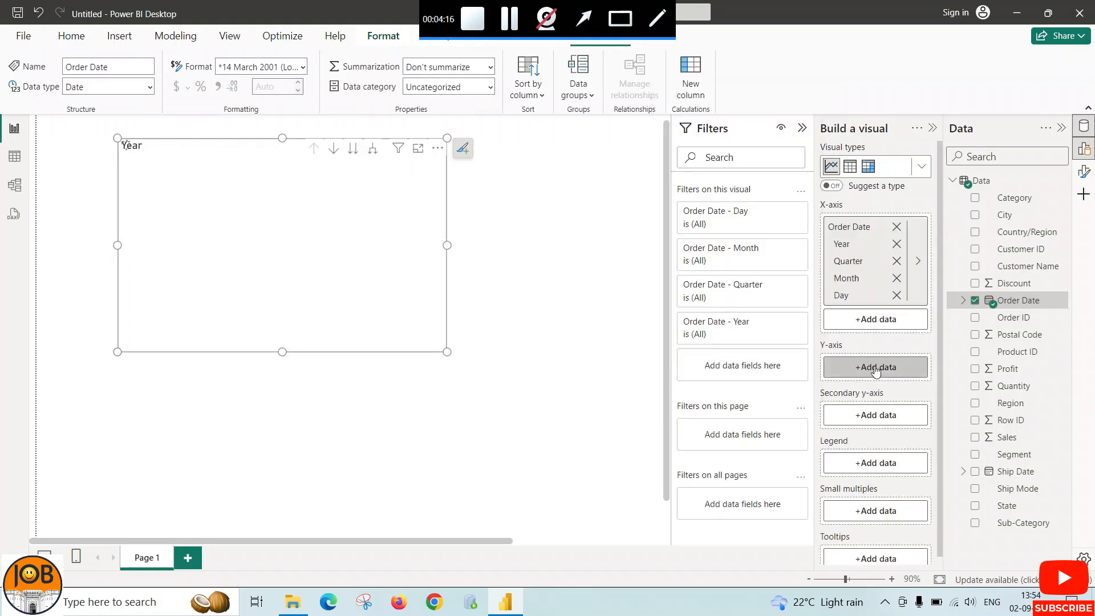
Assign the Sales field to the line chart's Y-axis
click(876, 368)
scroll(741, 365, down, 2)
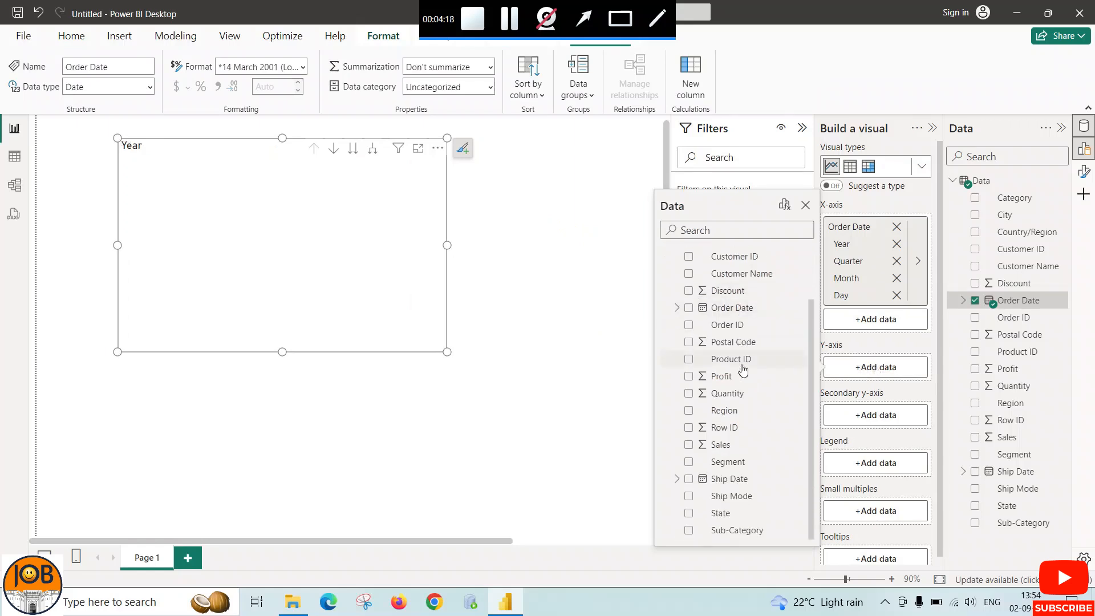
click(721, 448)
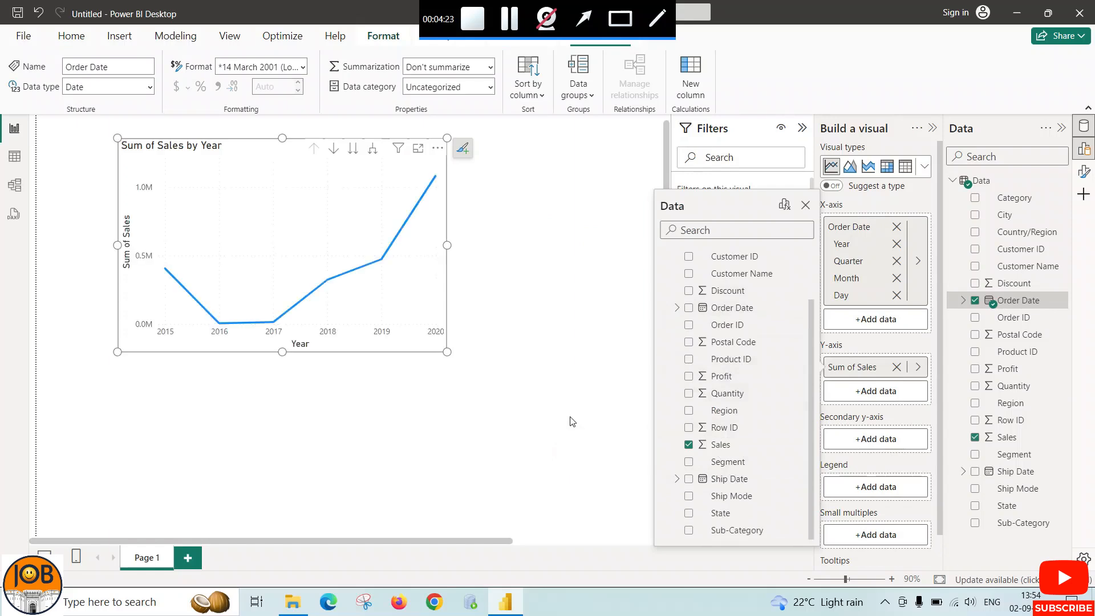
click(502, 318)
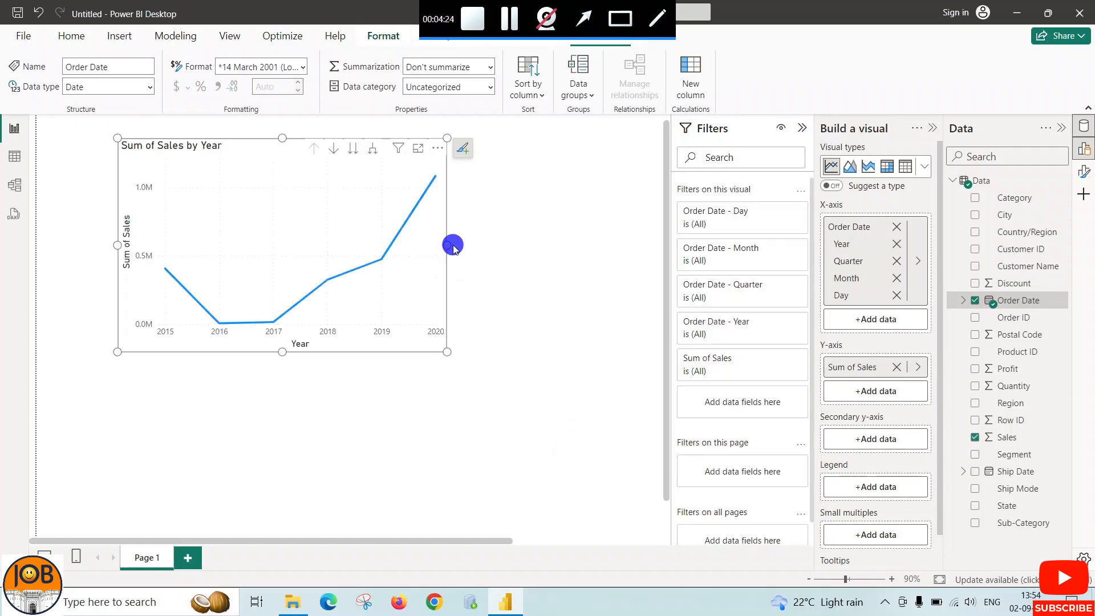
Widen the sales line chart across most of the visible canvas and make it slightly taller
drag(453, 246, 520, 249)
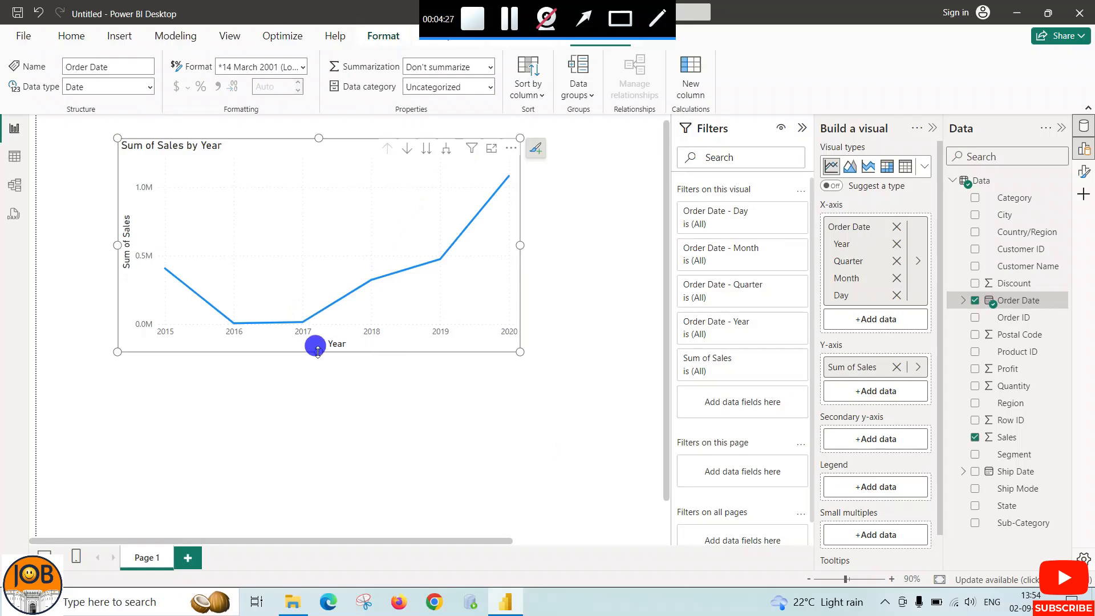
drag(317, 351, 318, 363)
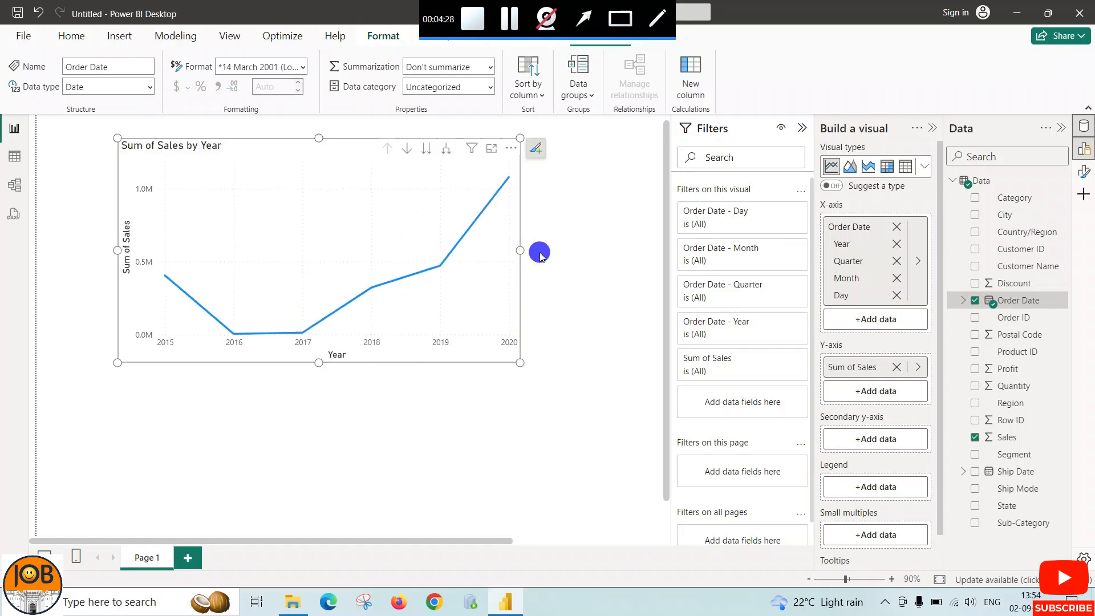
drag(540, 257, 544, 254)
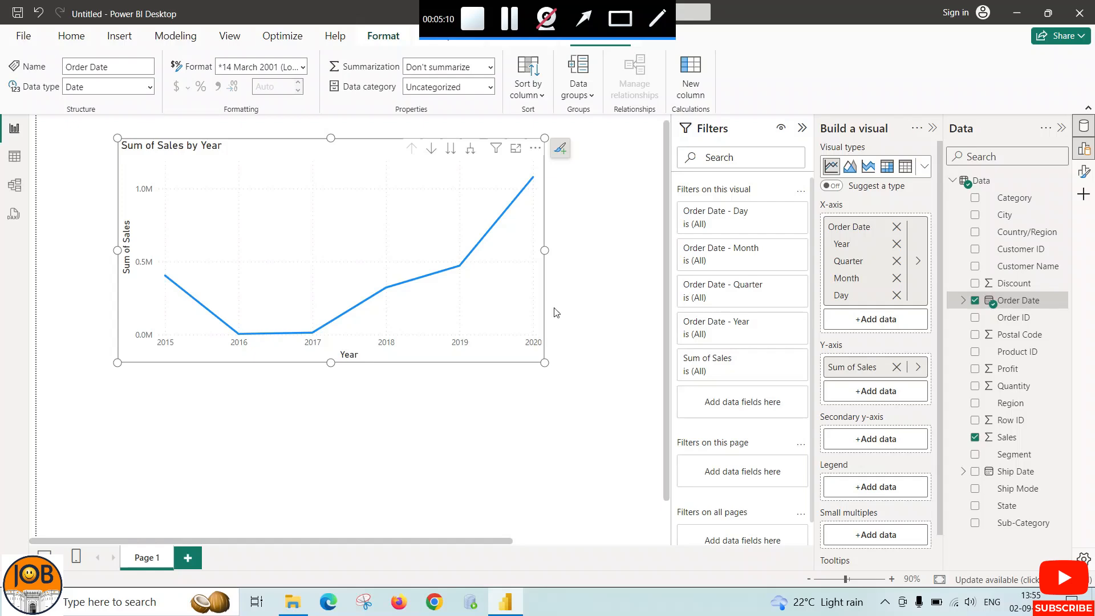
drag(544, 250, 568, 250)
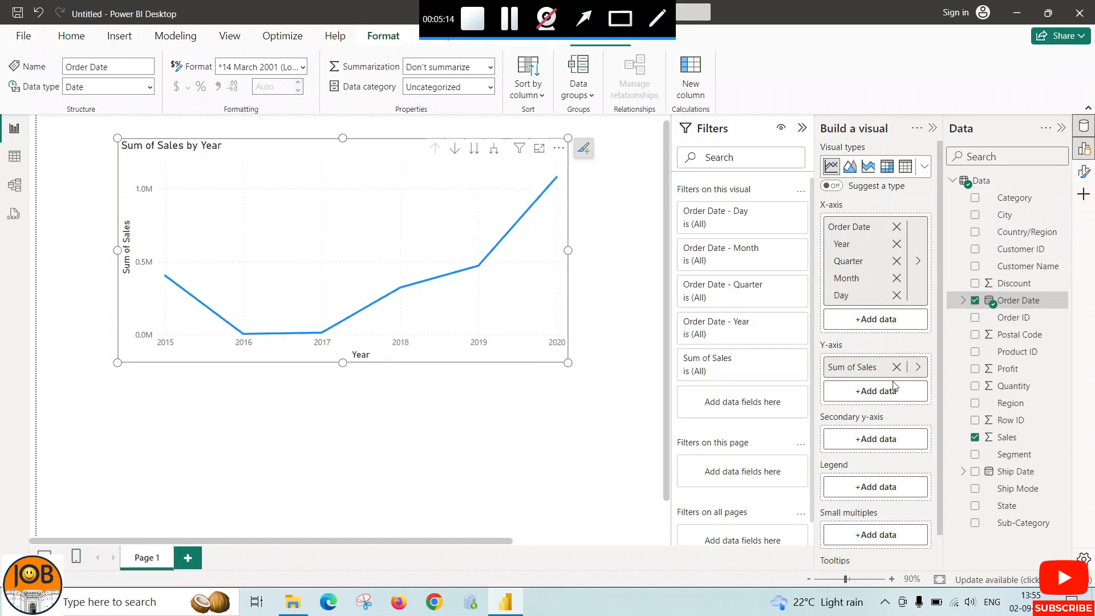
Add the Profit field to the line chart's secondary y-axis
scroll(878, 437, down, 1)
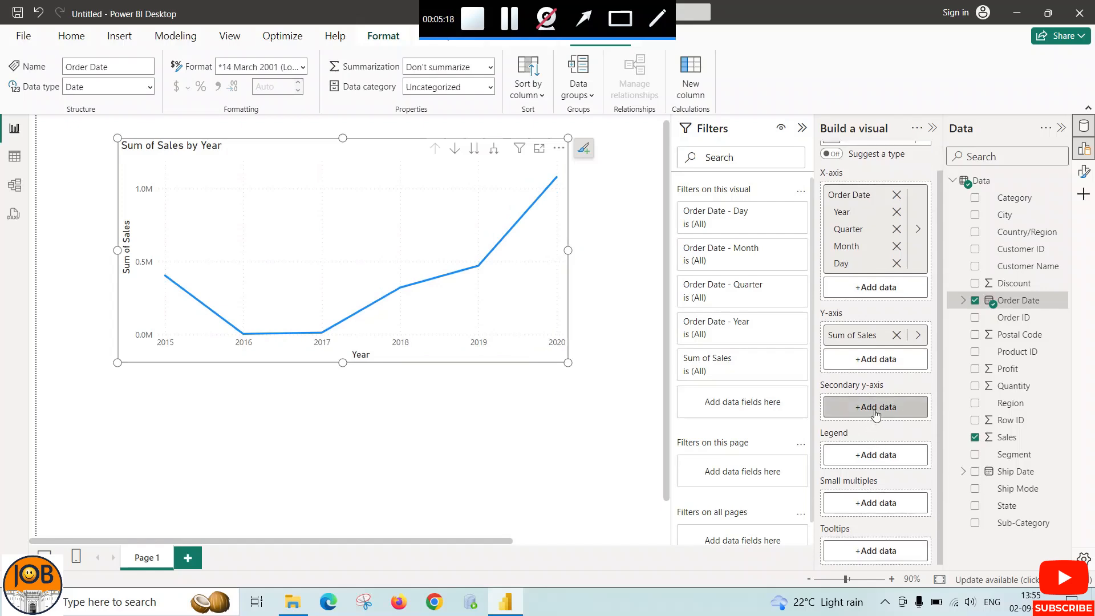
click(875, 408)
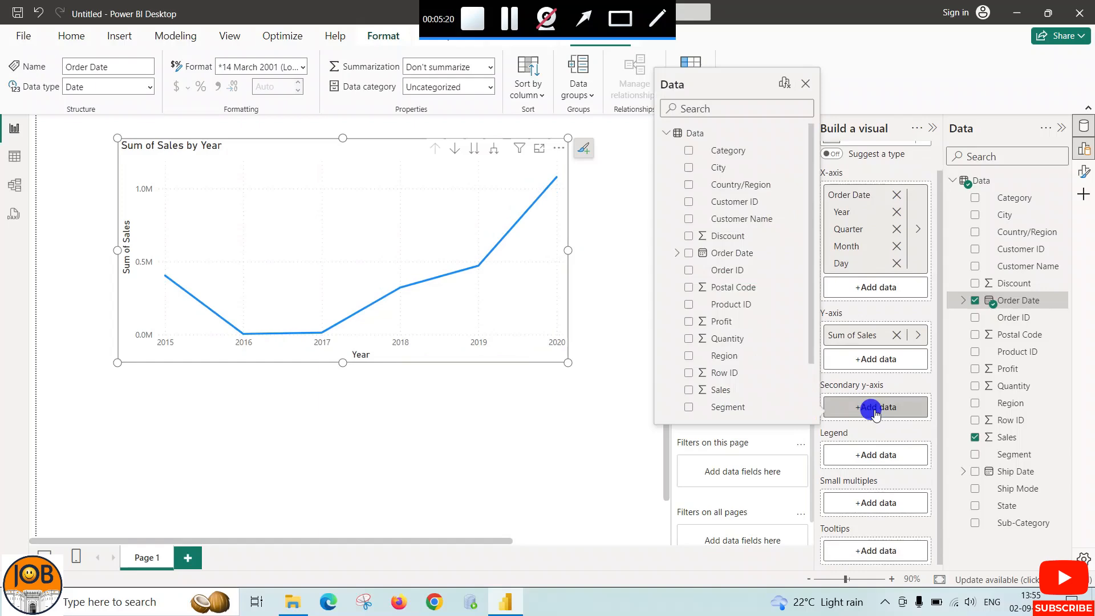
click(689, 323)
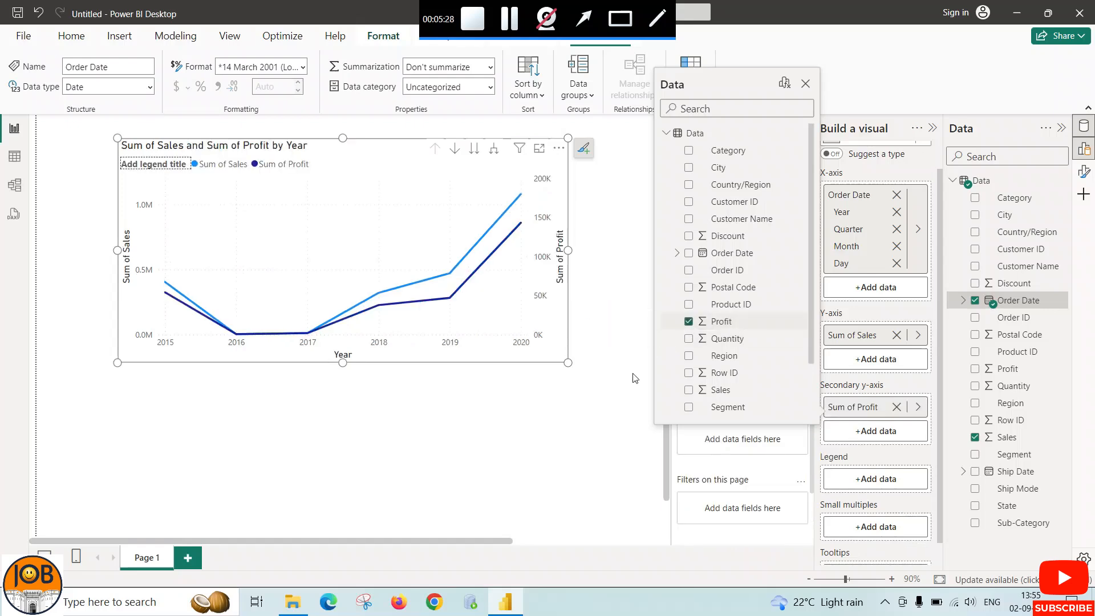
click(576, 429)
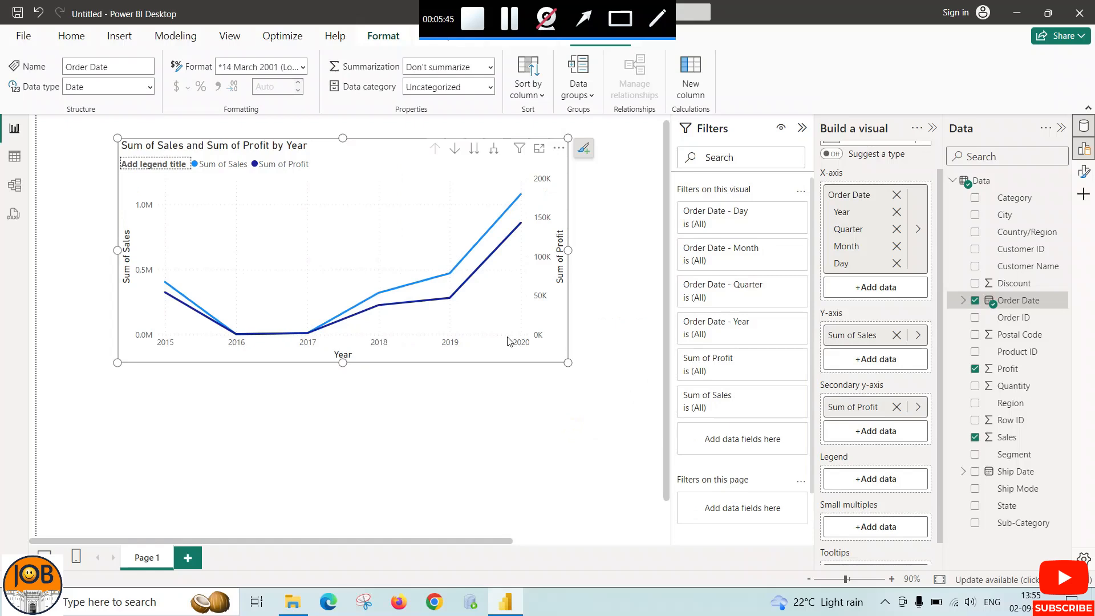
Split the line chart into small multiples by the Region field
scroll(890, 371, down, 1)
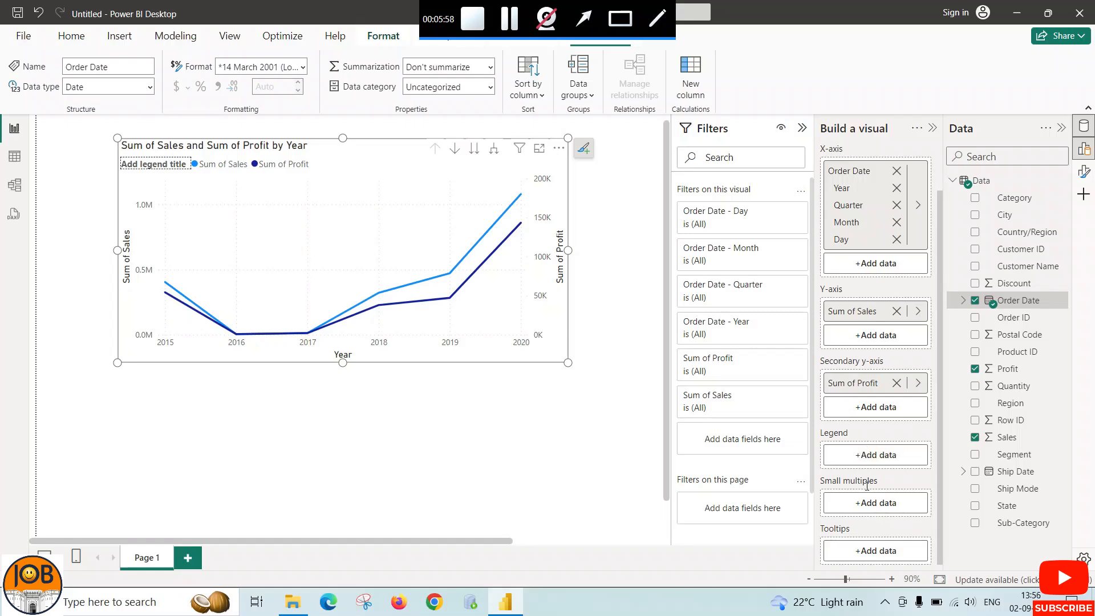
click(869, 505)
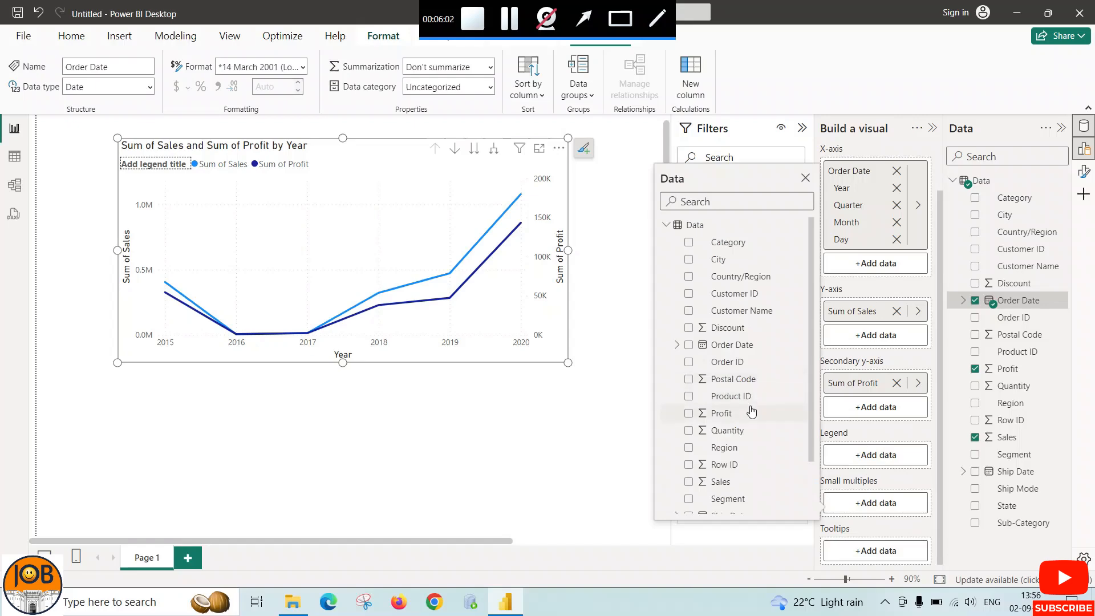
scroll(747, 406, down, 2)
click(689, 385)
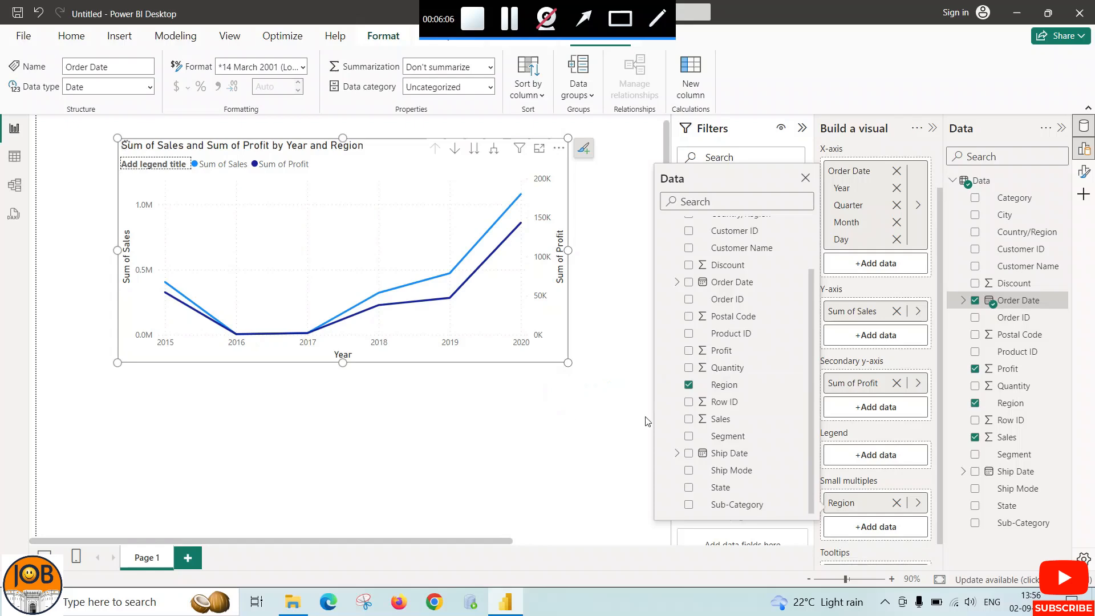
Collapse the Filters pane and enlarge the small-multiples line chart in width and height
click(566, 397)
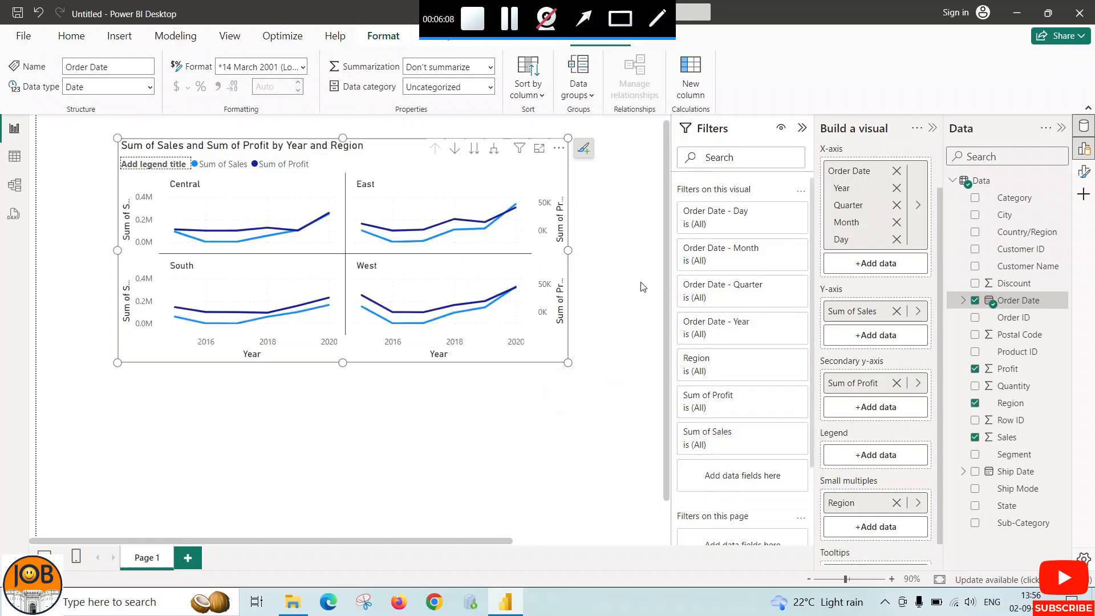
click(801, 128)
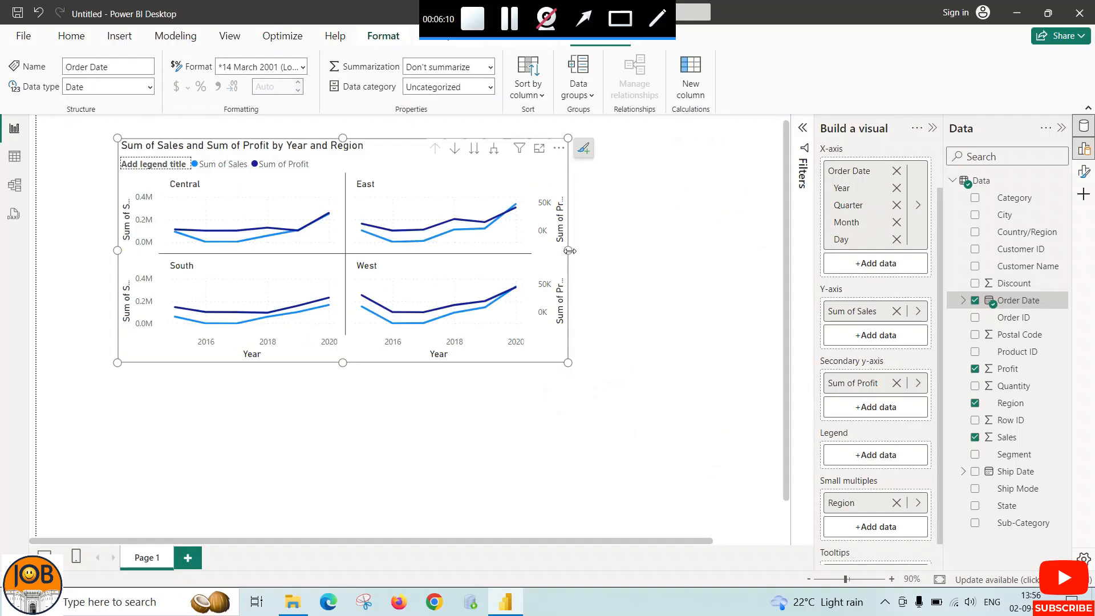
drag(568, 250, 627, 250)
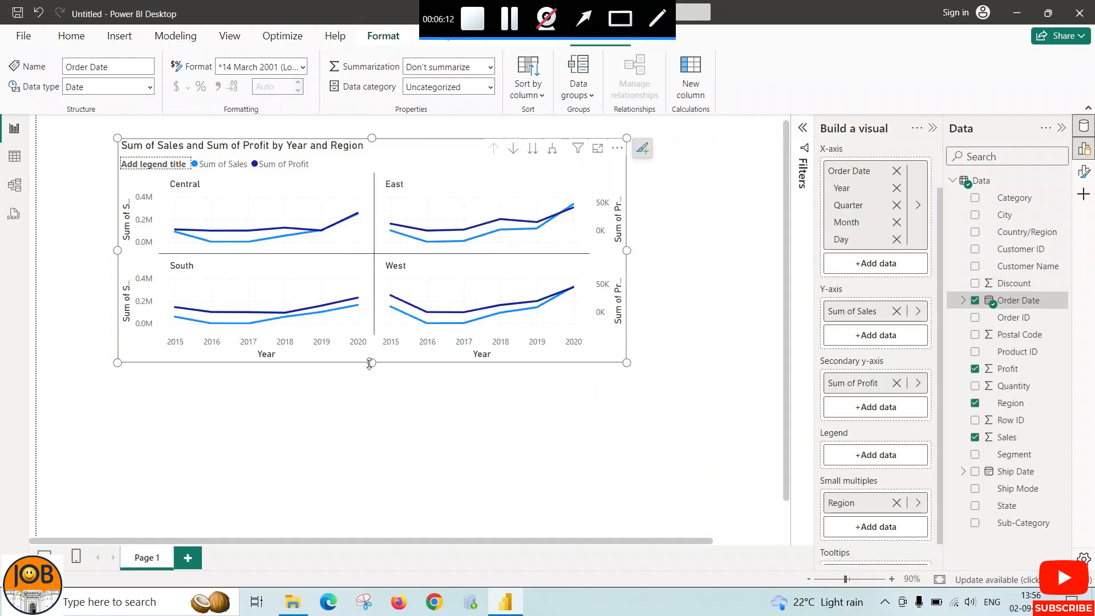
drag(371, 362, 371, 395)
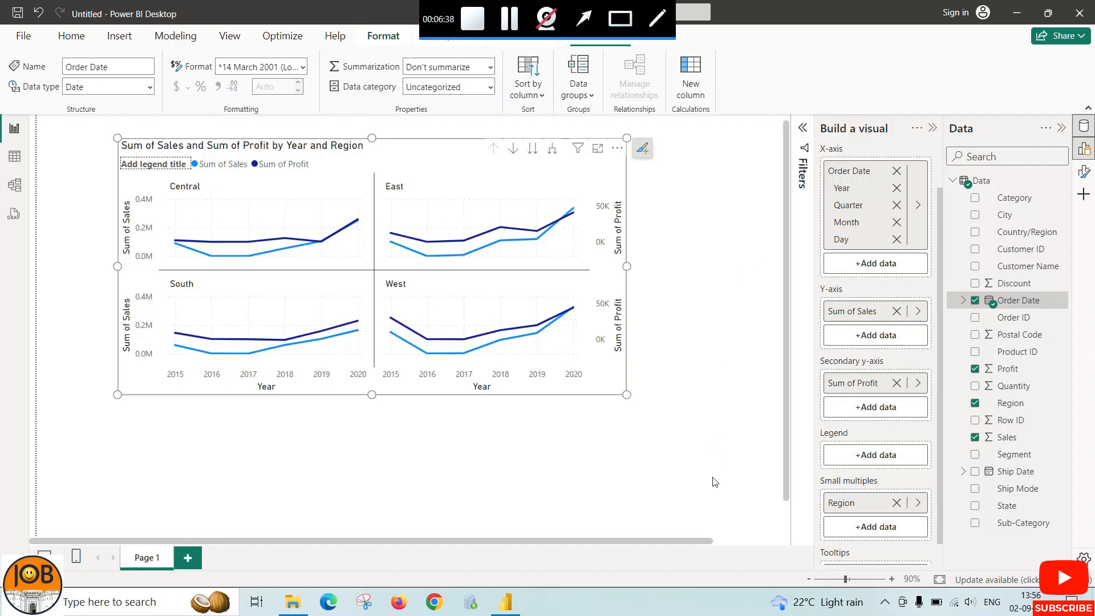
Remove the Region field from the line chart's small multiples
drag(699, 538, 731, 538)
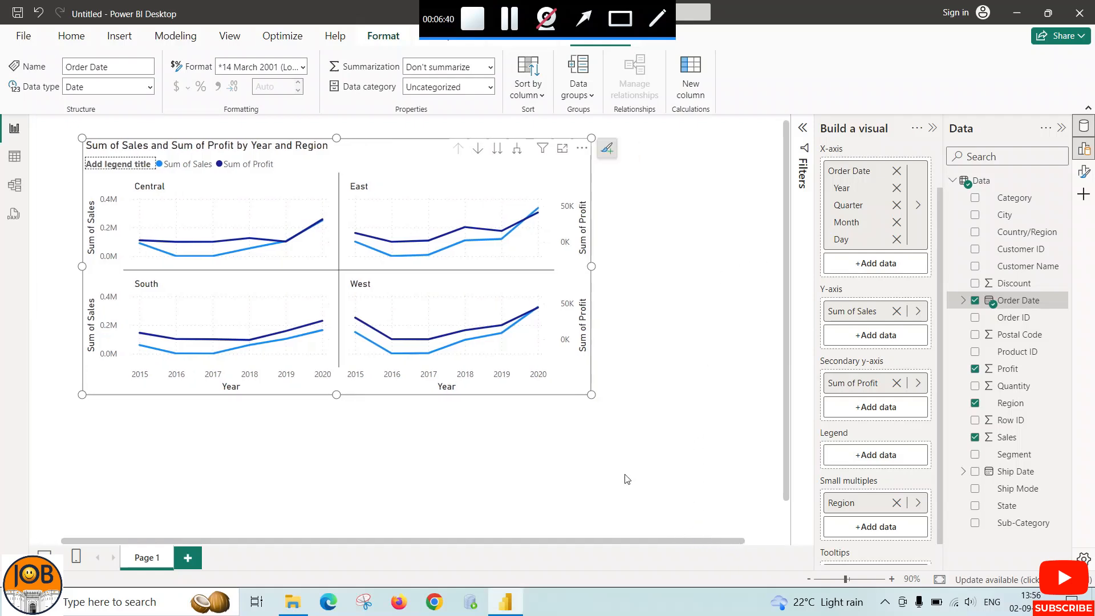
click(896, 503)
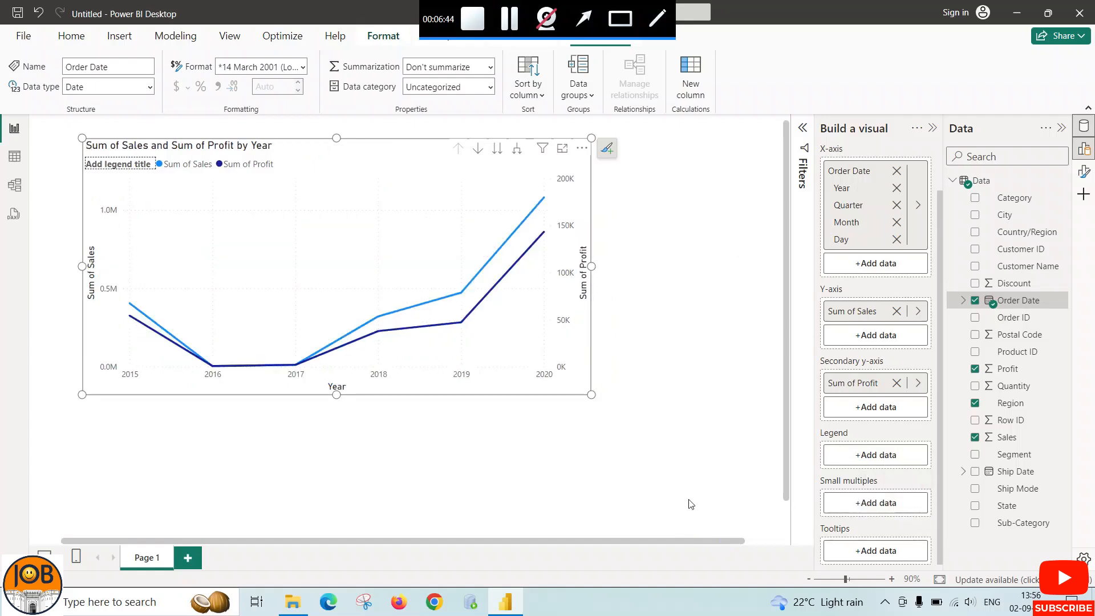
Shorten the line chart's title to "Sales and Sum of Profit by Year"
click(1084, 173)
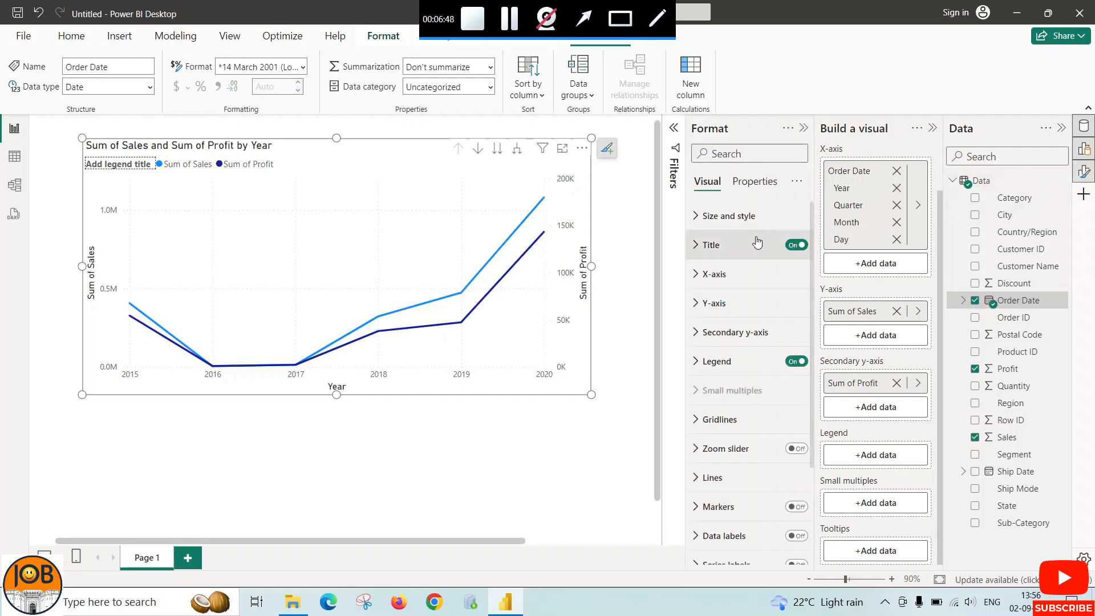
click(694, 216)
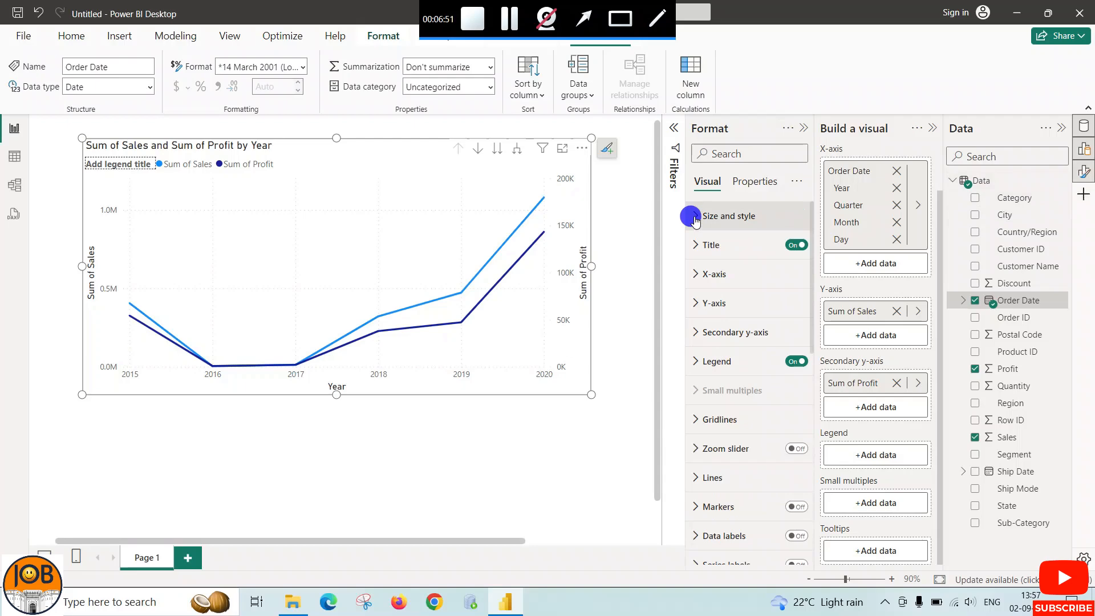
click(697, 249)
click(731, 316)
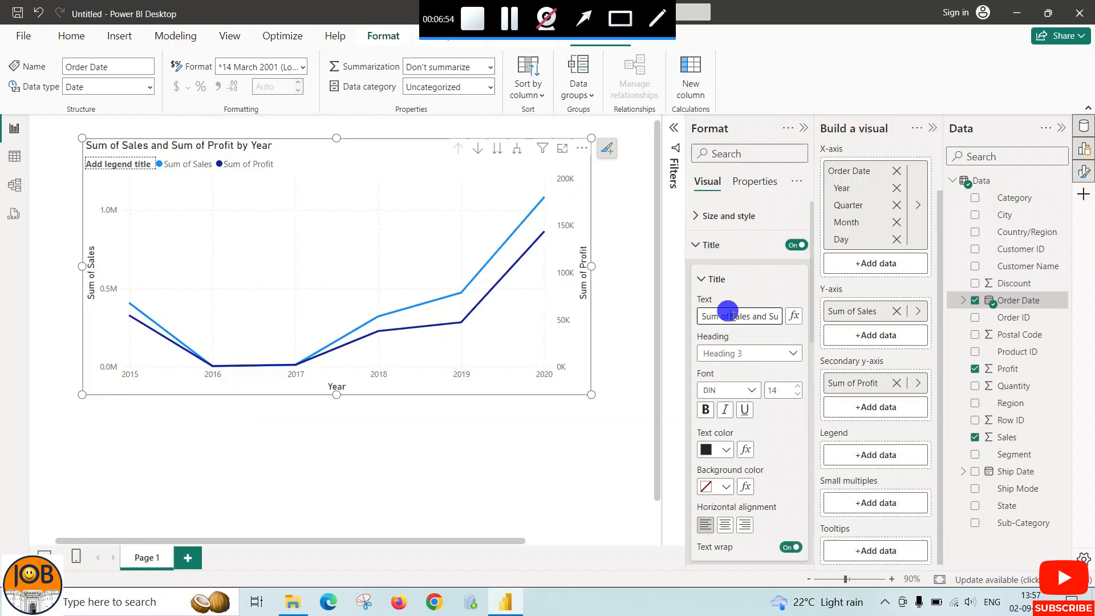
drag(731, 316, 703, 316)
key(BackSpace)
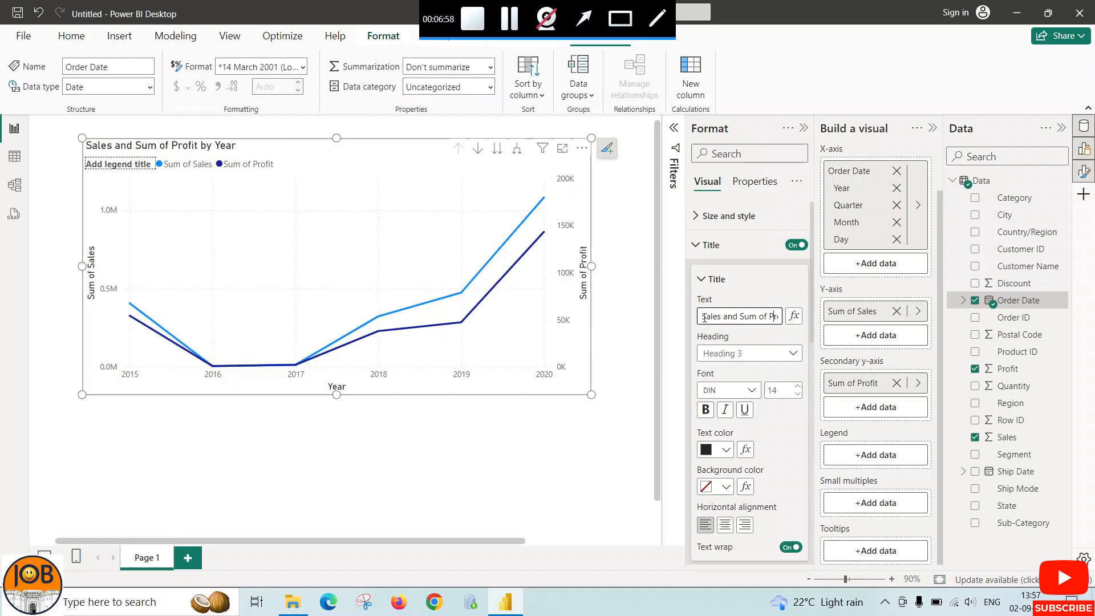
key(Right)
key(Right)
key(Right)
key(Right)
key(Right)
key(Right)
key(Right)
key(Right)
key(Right)
key(Right)
key(Right)
key(Right)
Make the line chart's title bold, centered and black
click(705, 409)
click(723, 525)
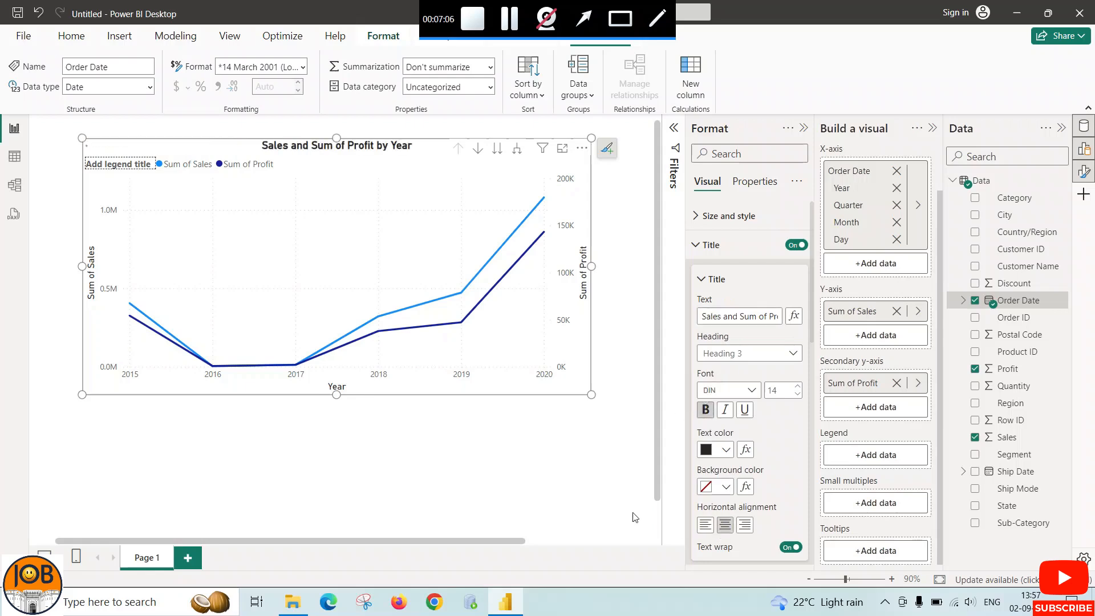
click(726, 452)
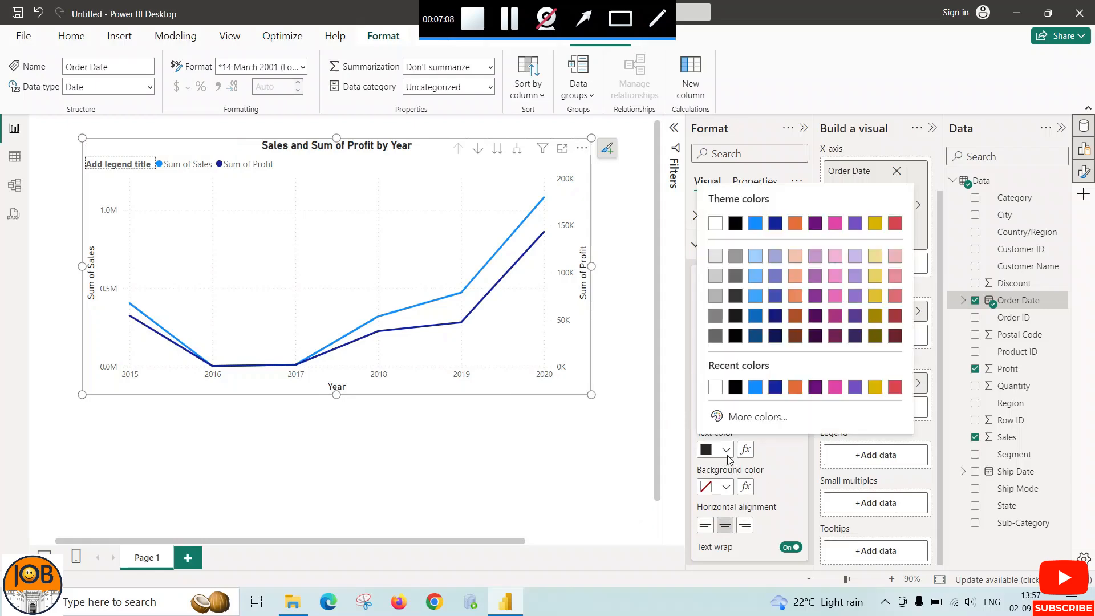
click(735, 387)
click(696, 249)
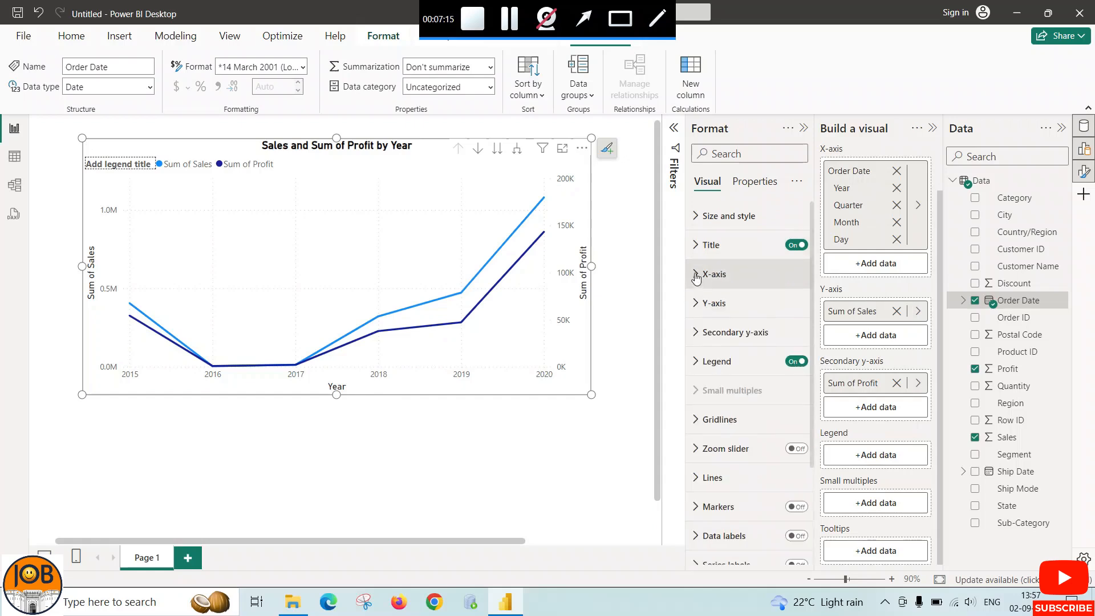
Turn off the line chart's horizontal gridlines
click(696, 276)
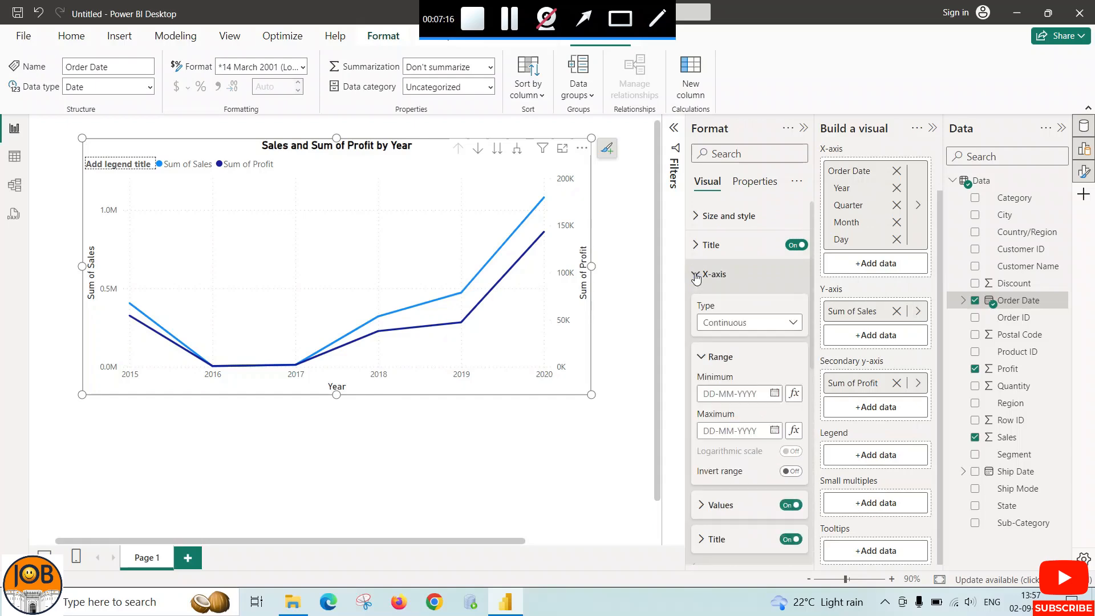
click(697, 276)
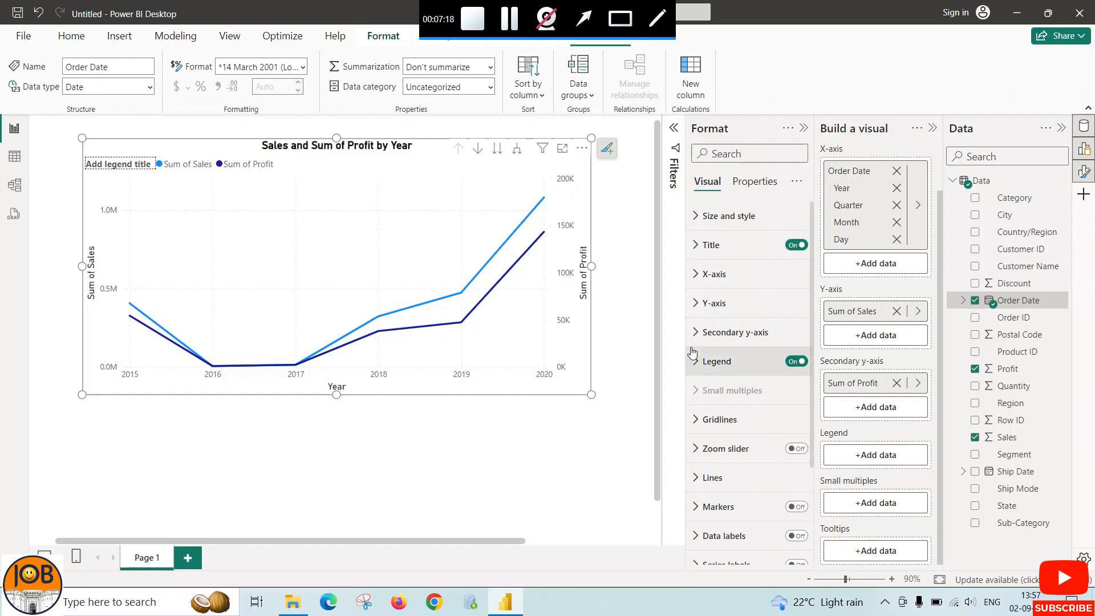
scroll(693, 389, down, 2)
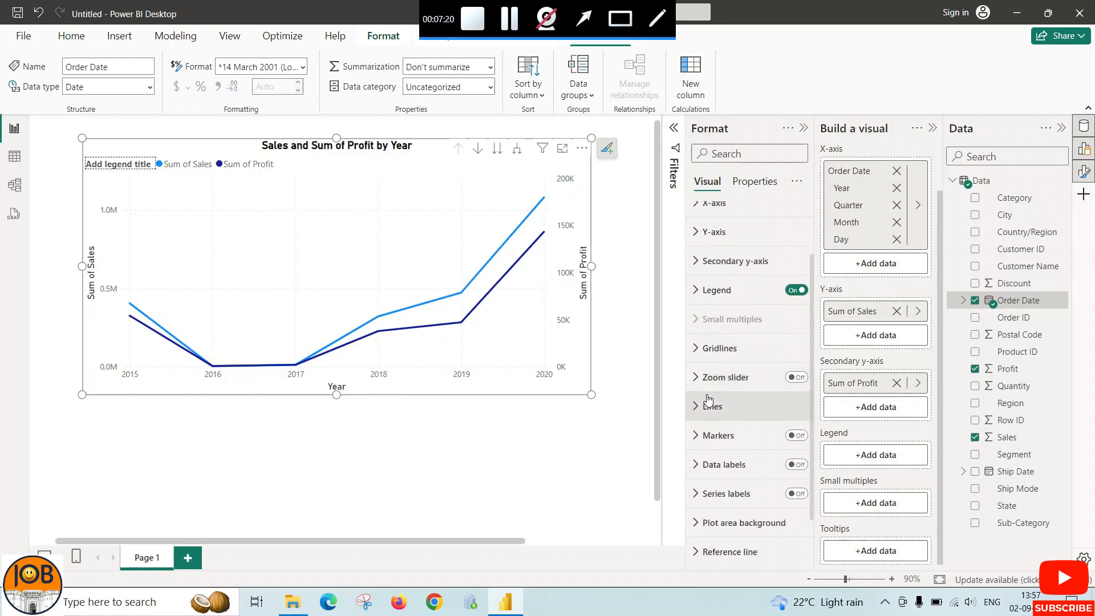
click(696, 348)
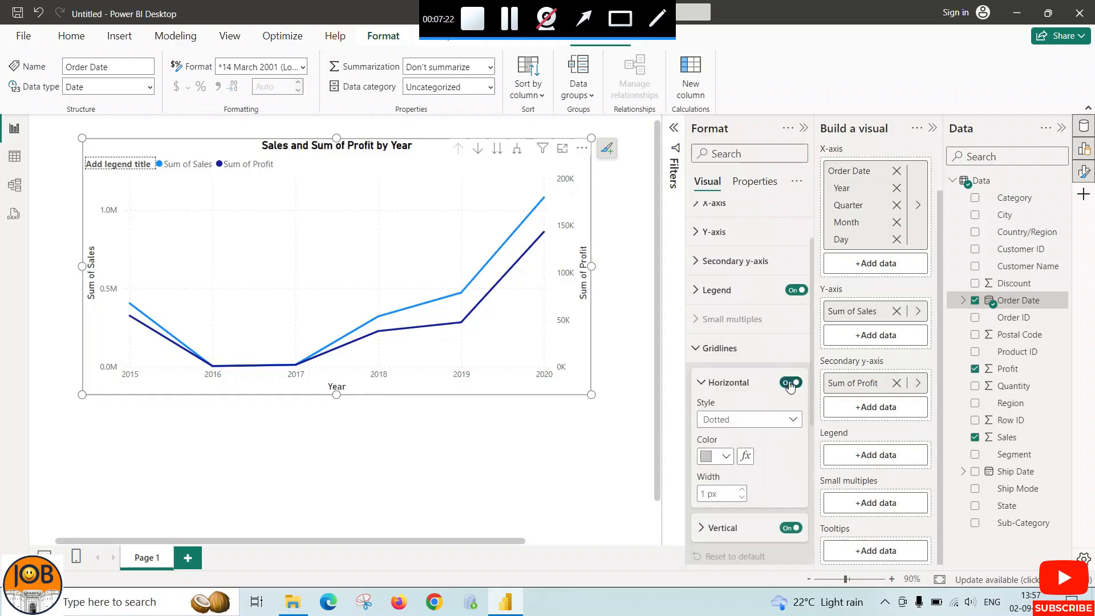
click(696, 348)
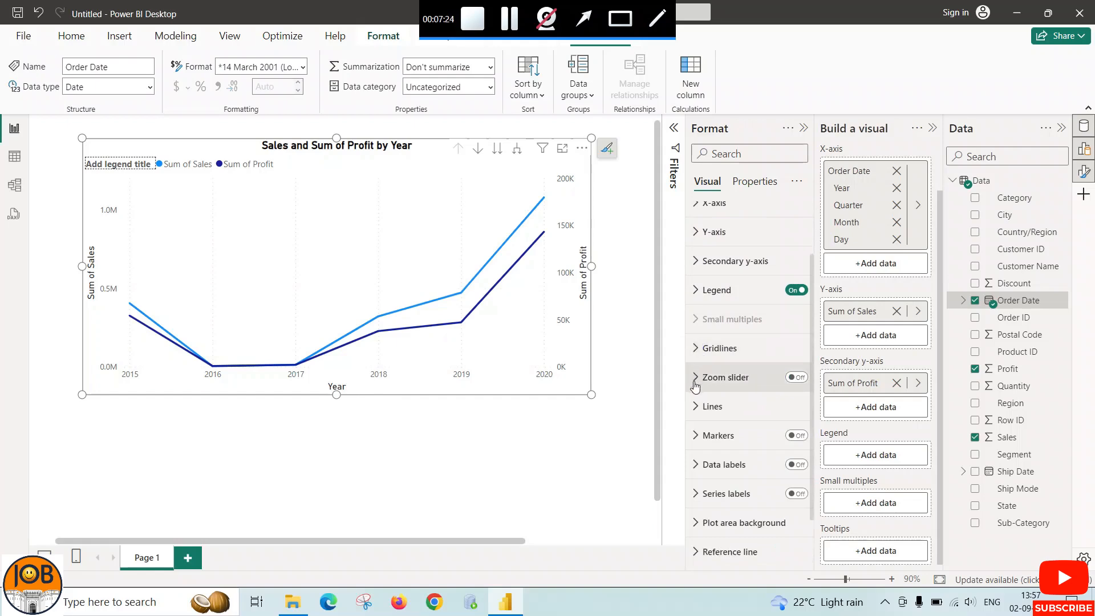
Turn on data labels for the line chart
click(794, 465)
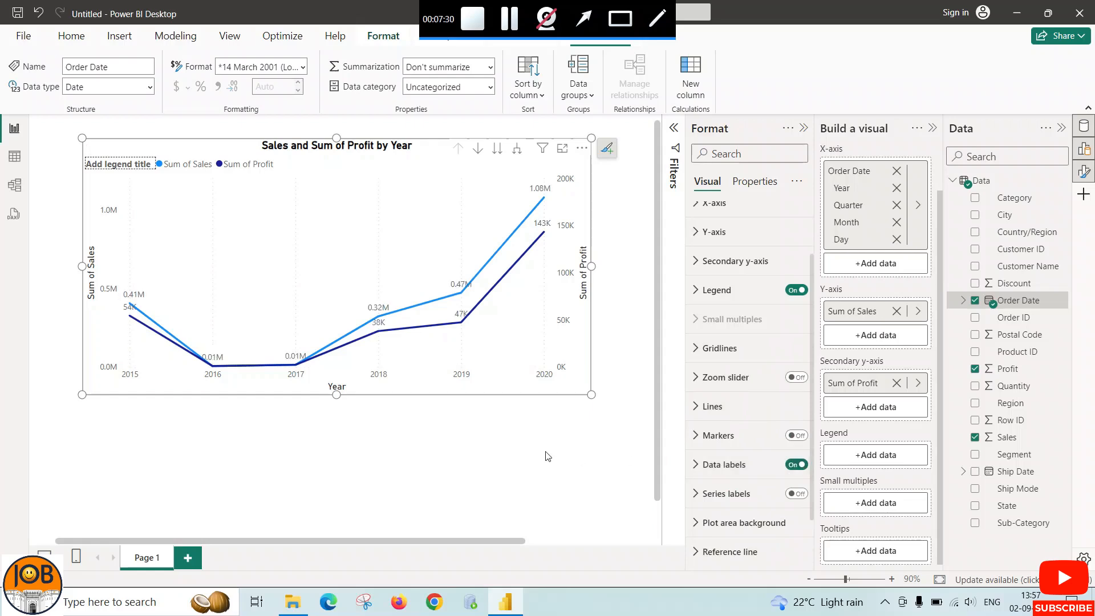
scroll(726, 469, down, 1)
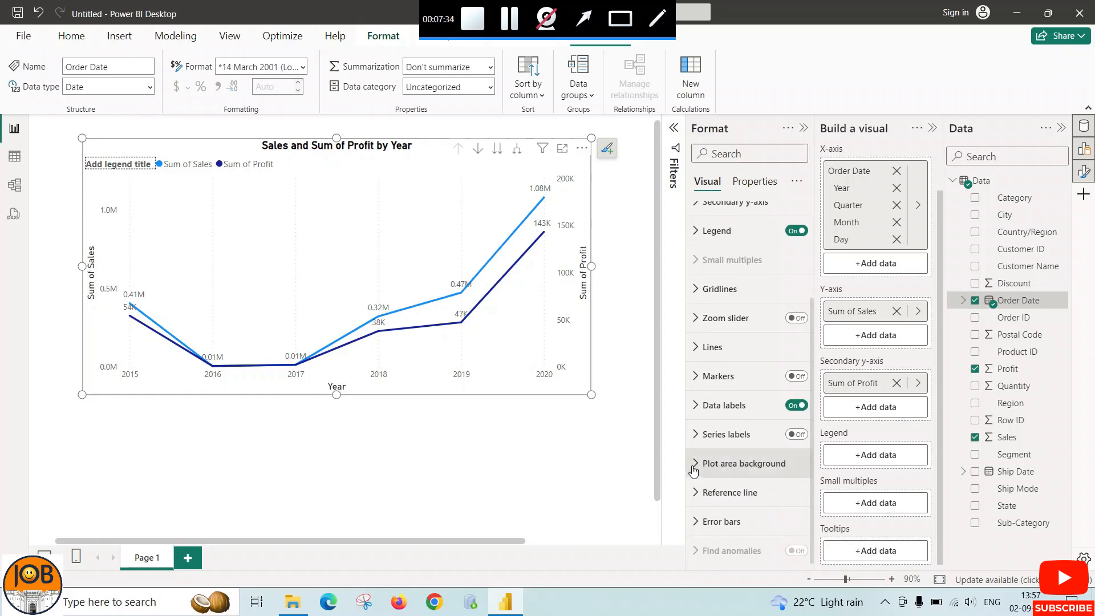
scroll(707, 514, up, 2)
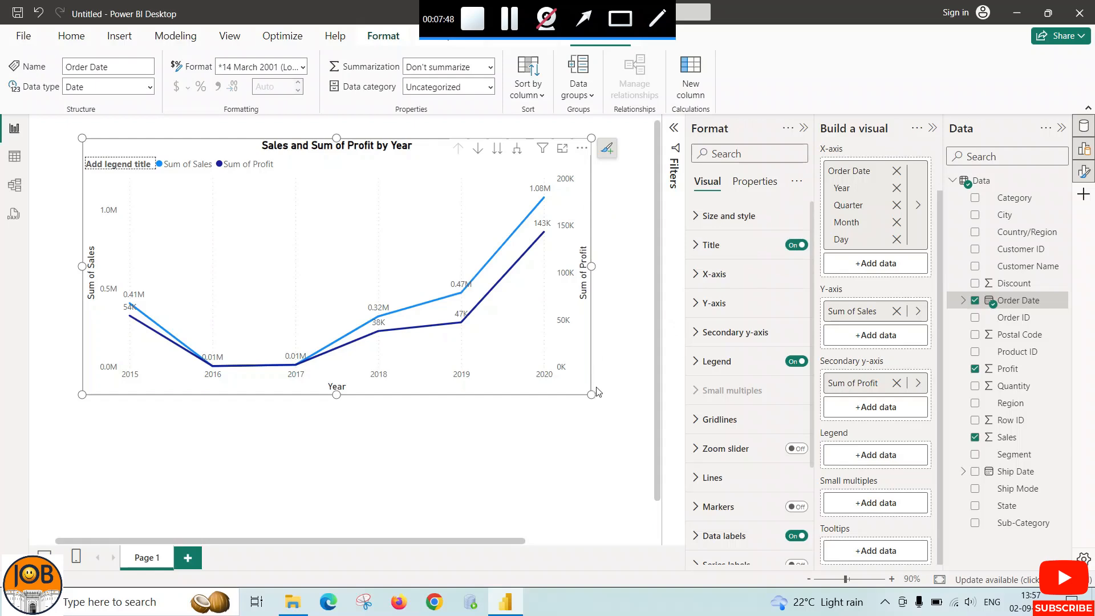
Add a second report page and insert a line and stacked column chart on it
click(188, 562)
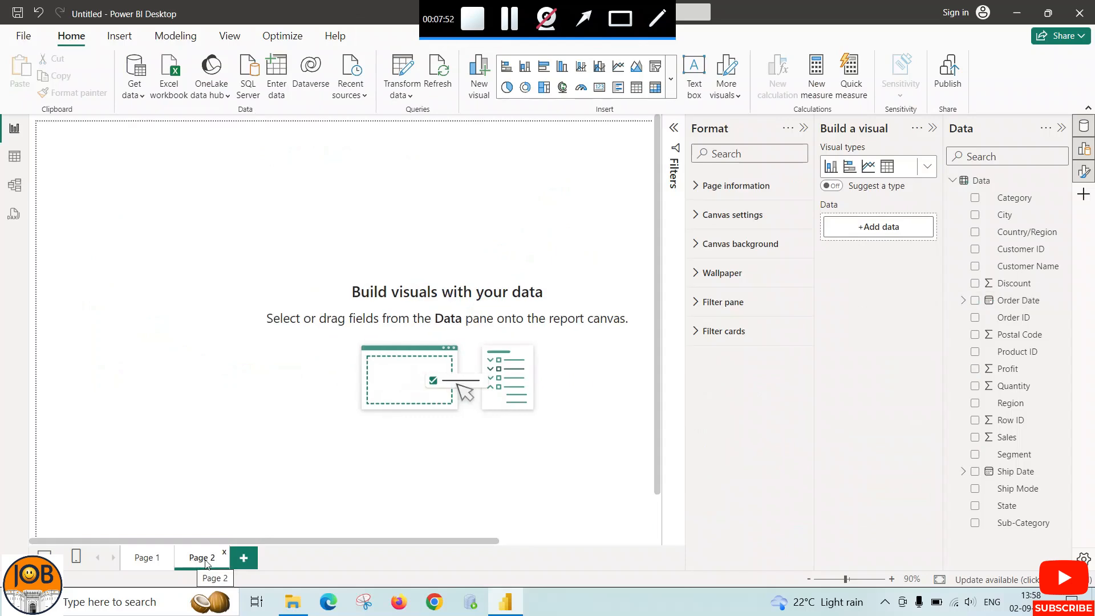
click(670, 79)
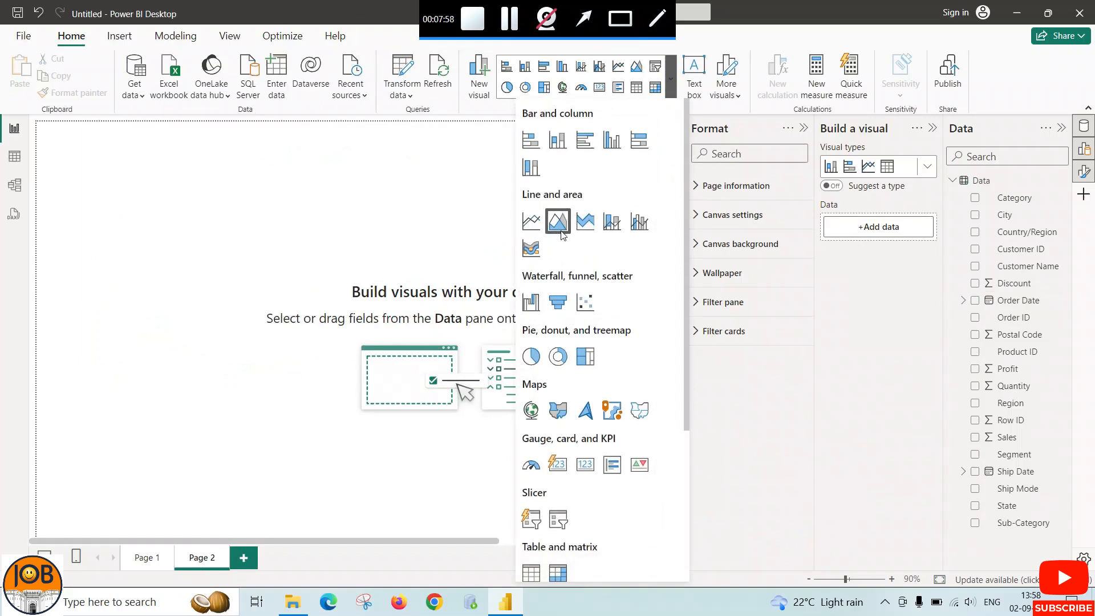
click(608, 229)
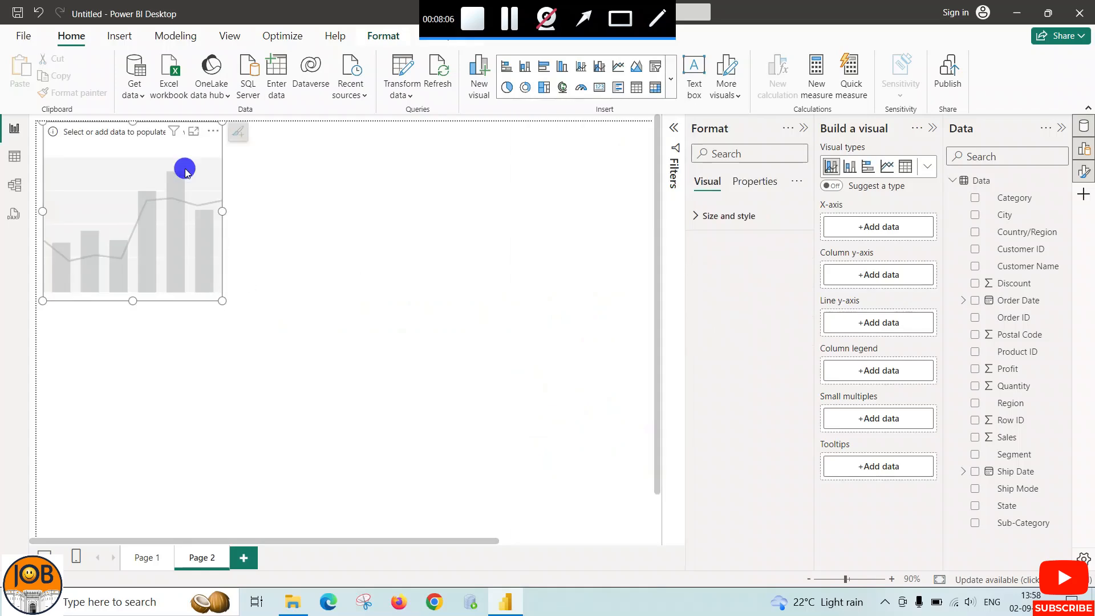
Move the empty combo chart away from the page corner and make it wider and slightly taller
drag(185, 171, 330, 201)
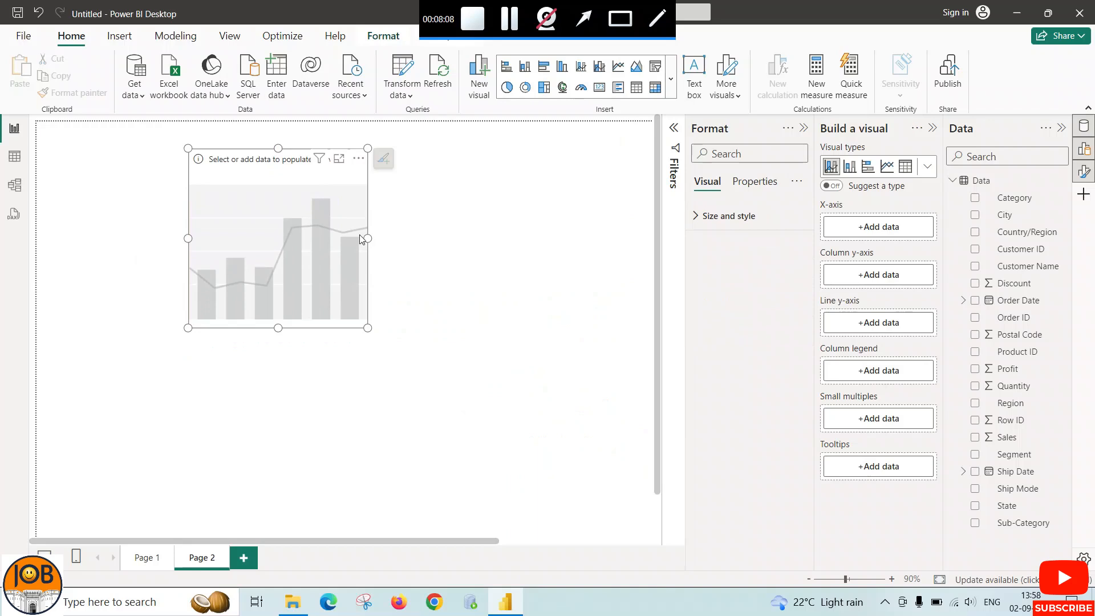
drag(368, 239, 446, 238)
click(320, 334)
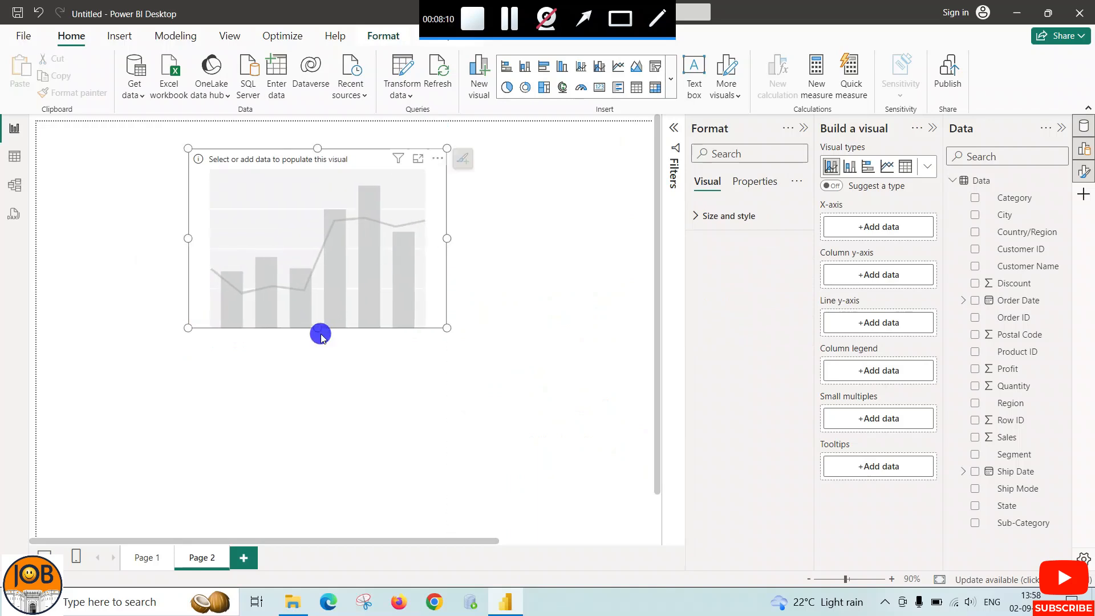
drag(321, 337, 329, 349)
Assign the Order Date field to the combo chart's X-axis
click(849, 228)
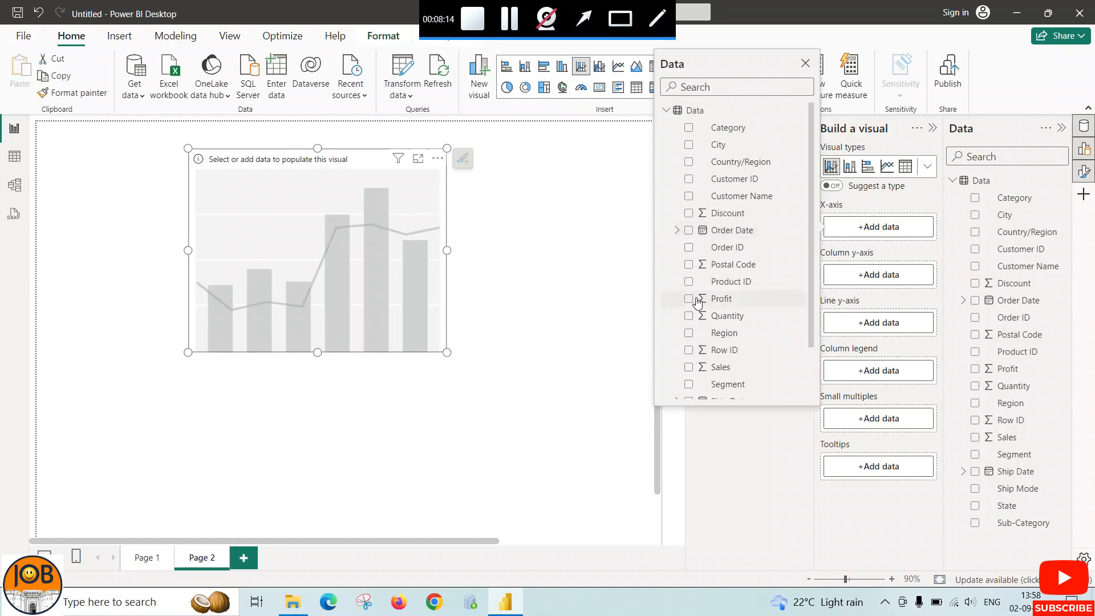
scroll(708, 291, down, 2)
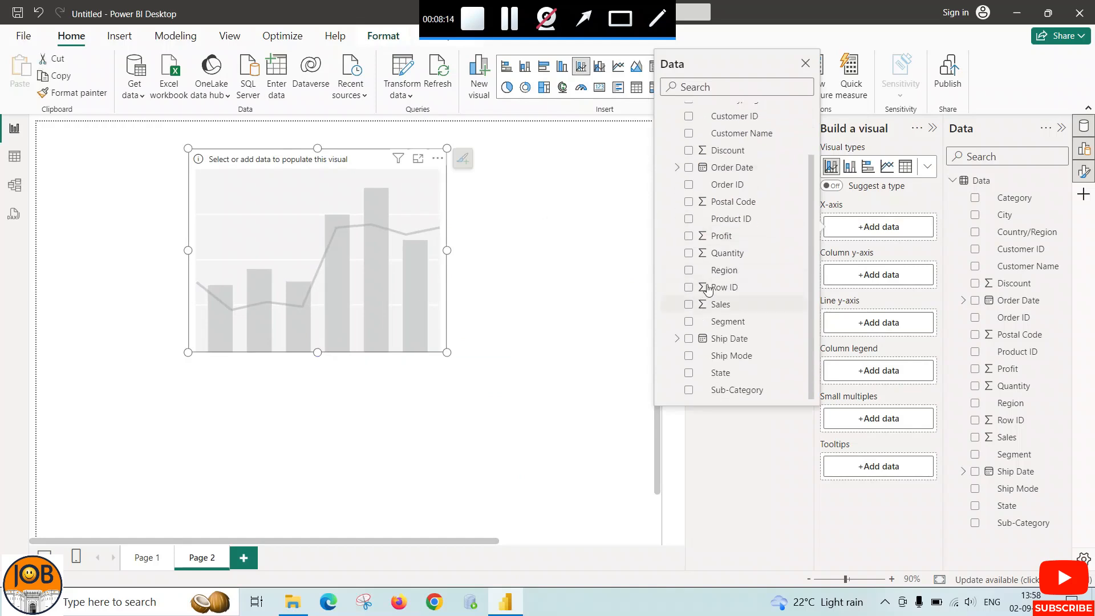
click(689, 167)
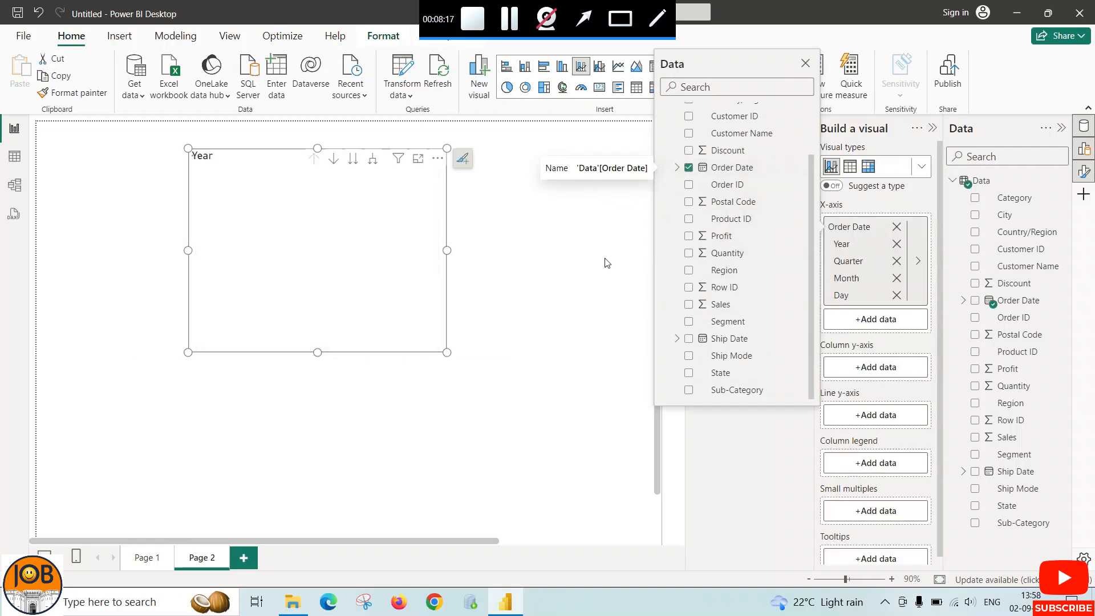
Assign the Sales field to the combo chart's column y-axis
click(869, 369)
scroll(719, 379, down, 2)
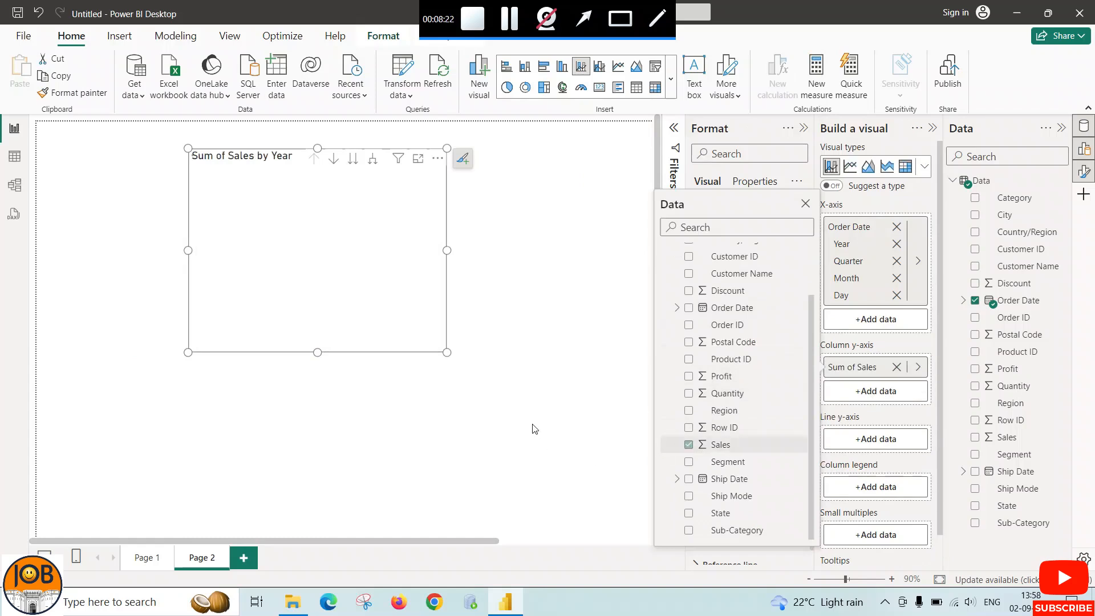
Widen the combo chart on both sides and make it slightly taller so every year fits on the axis
click(448, 251)
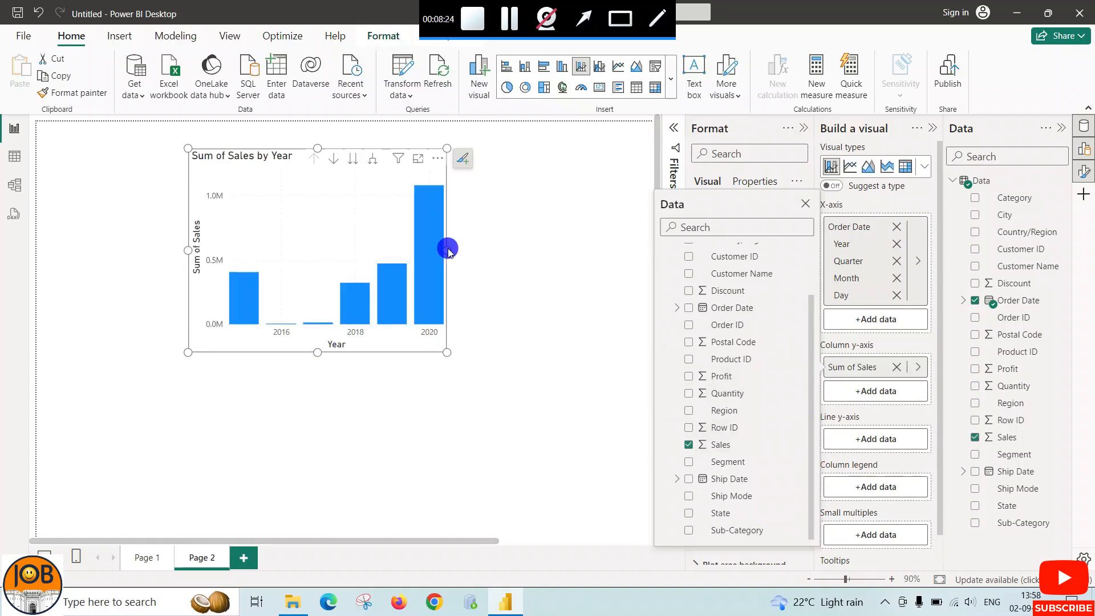
drag(448, 249, 518, 251)
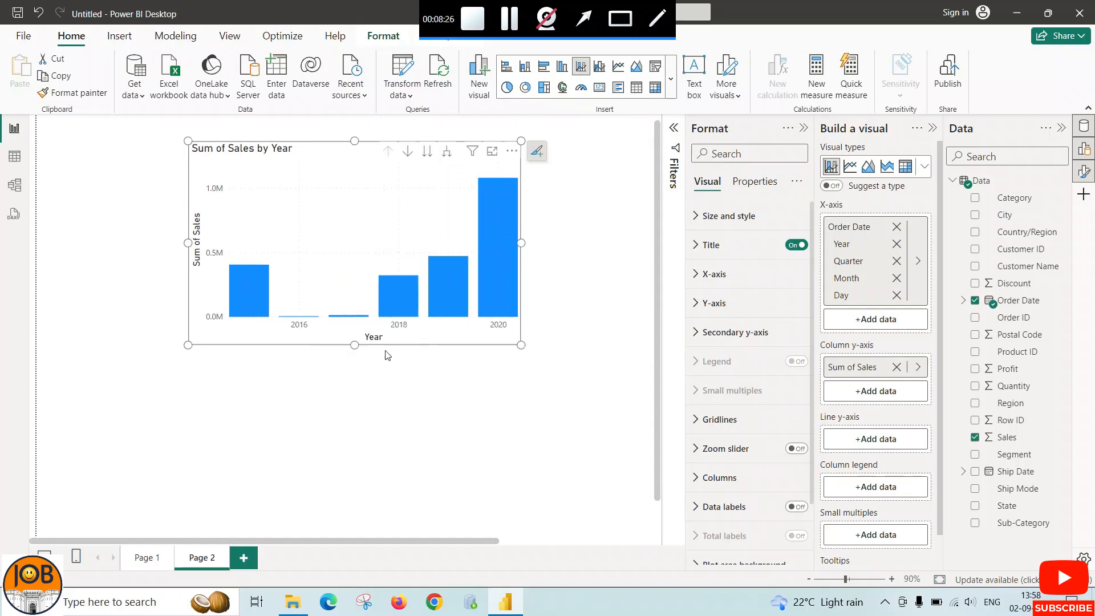
drag(359, 347, 356, 370)
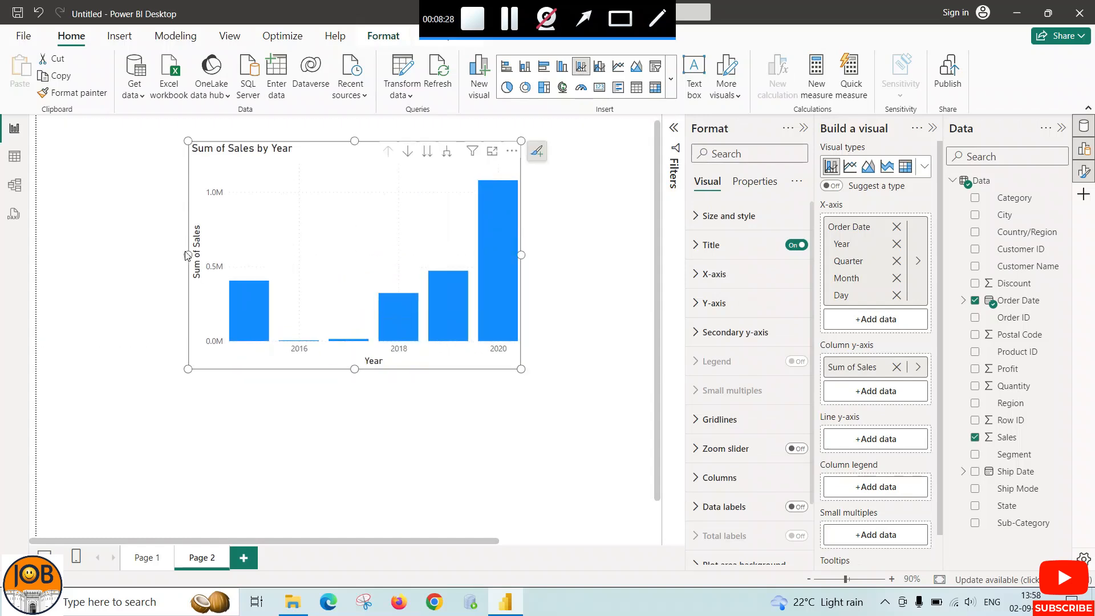
drag(186, 255, 146, 255)
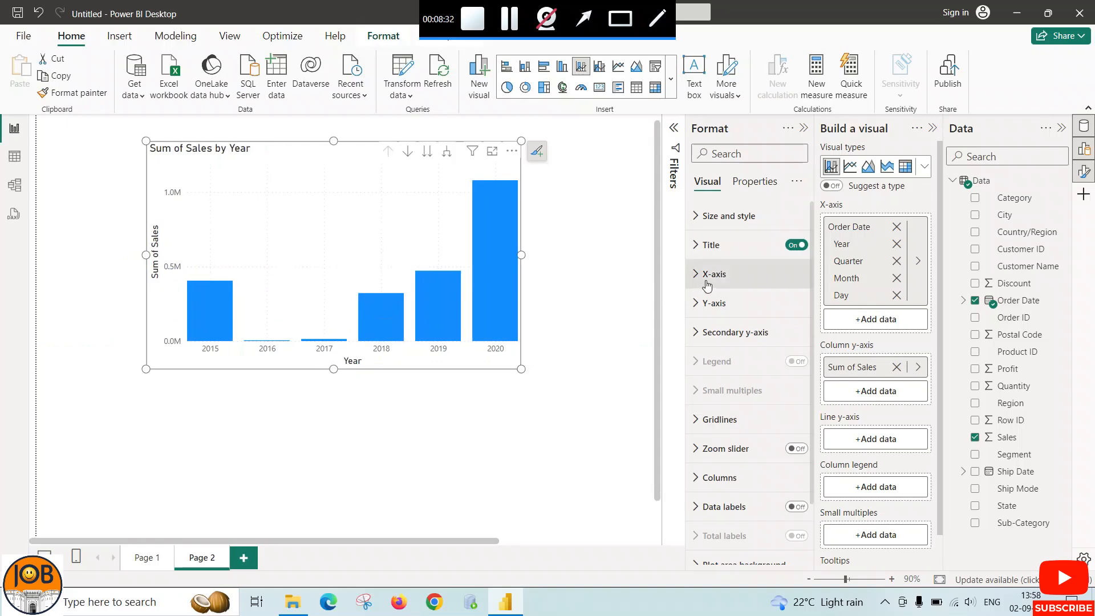
Shorten the combo chart's title to "Sales by Year" and make it centred and bold
click(695, 245)
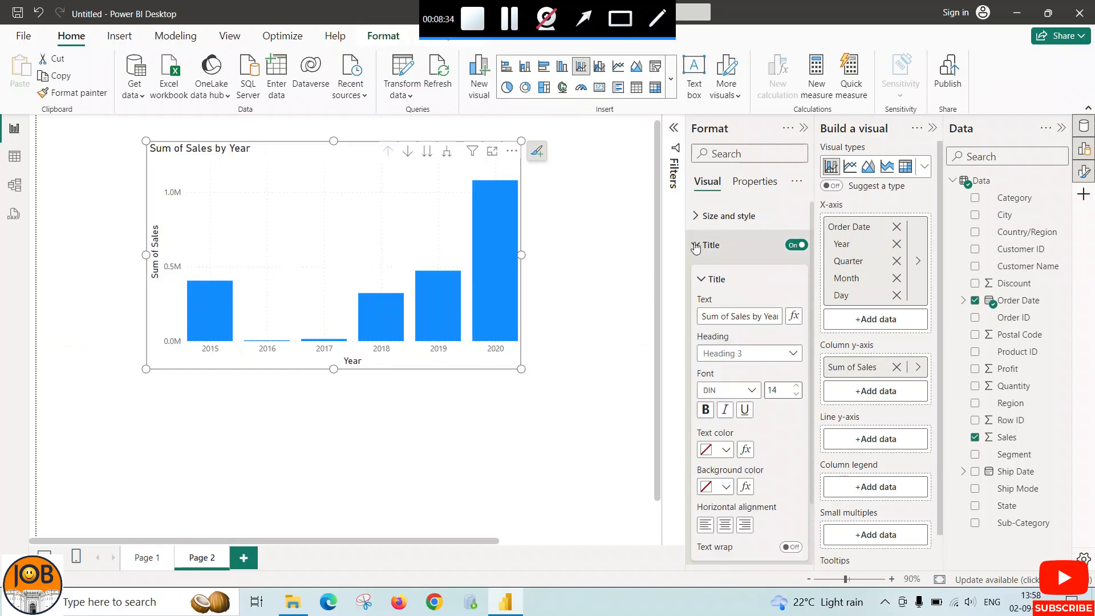
drag(730, 316, 695, 317)
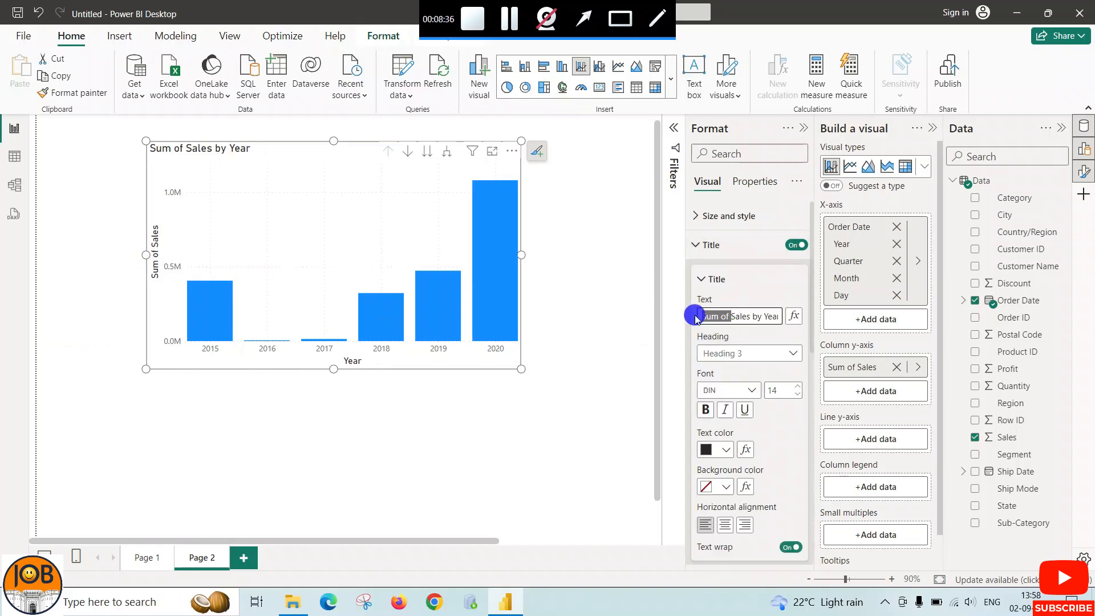
key(BackSpace)
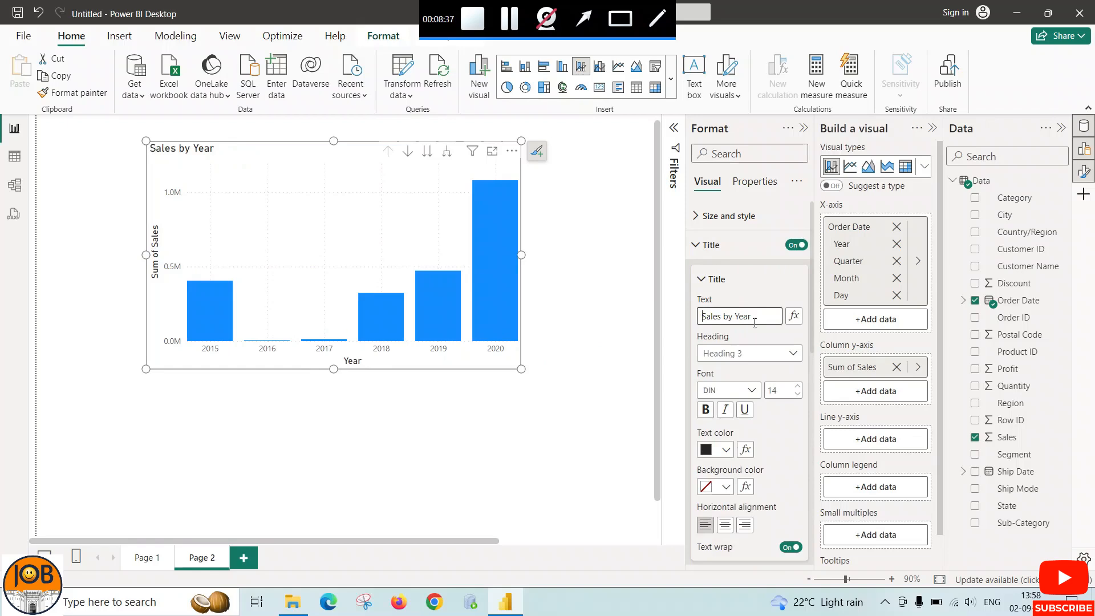
click(725, 524)
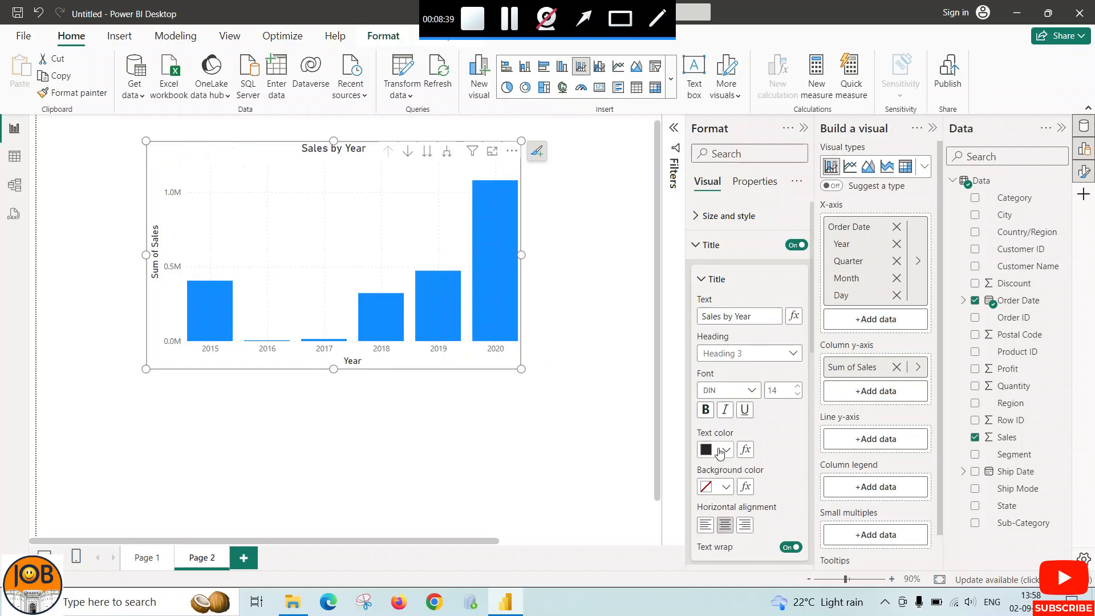
click(705, 410)
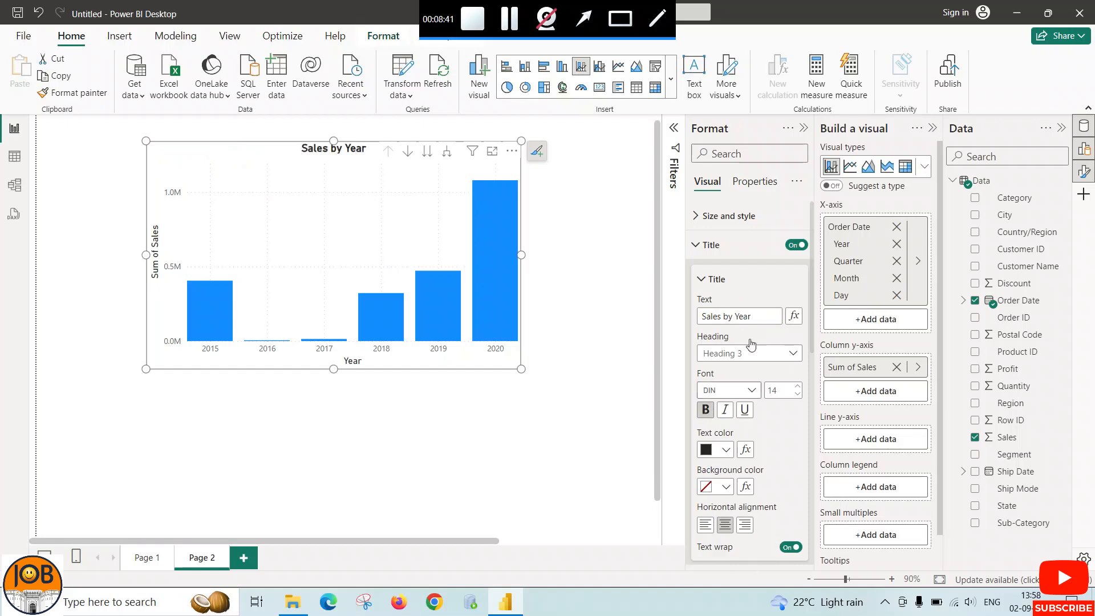
click(710, 246)
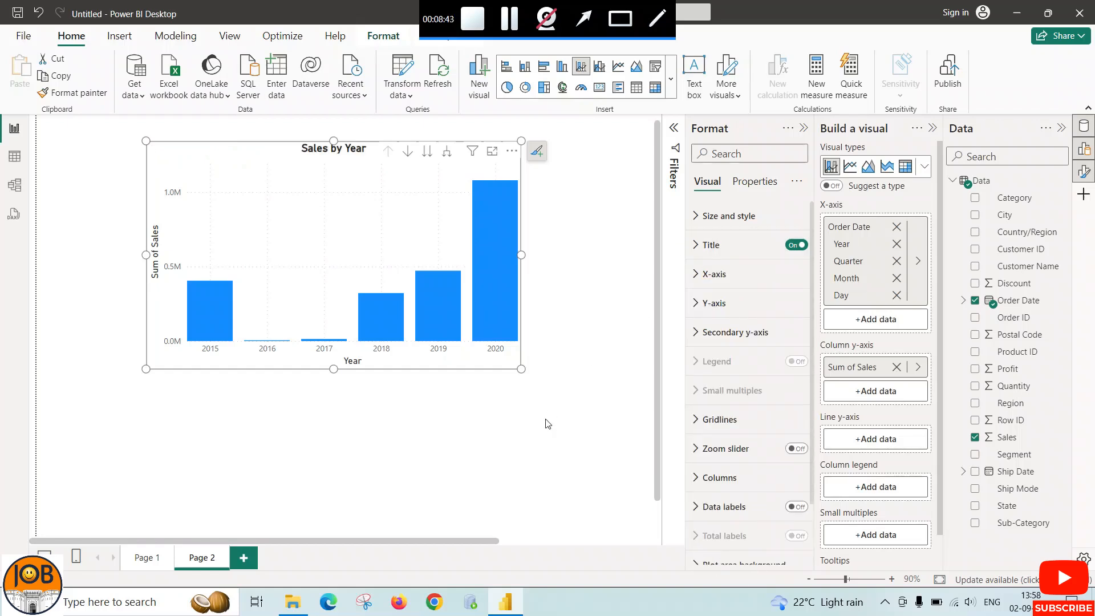
click(362, 430)
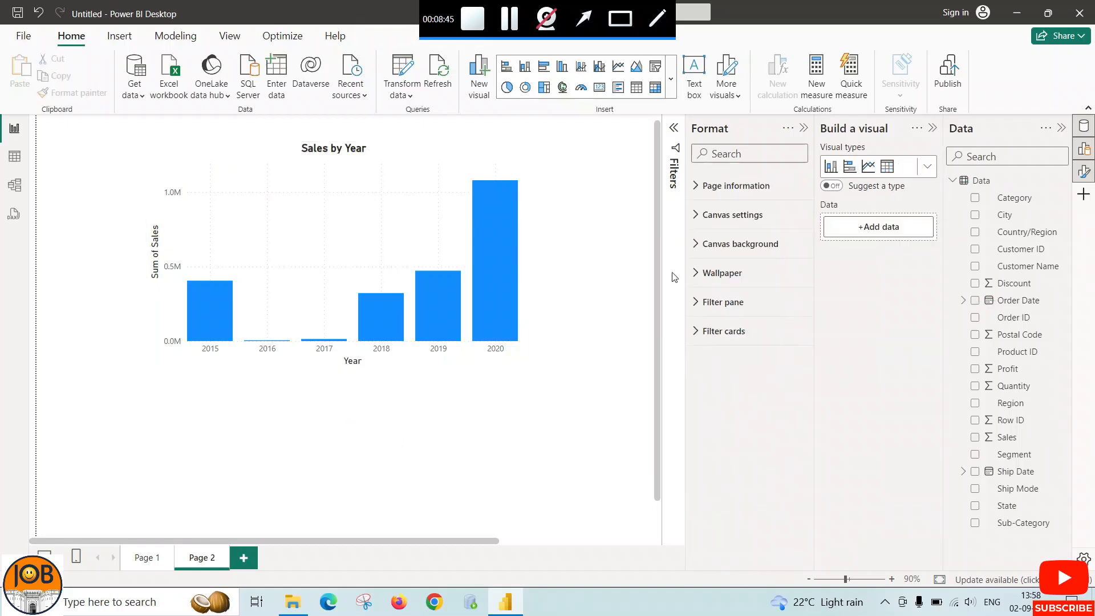
Turn off the horizontal gridlines of the Sales by Year combo chart
click(511, 273)
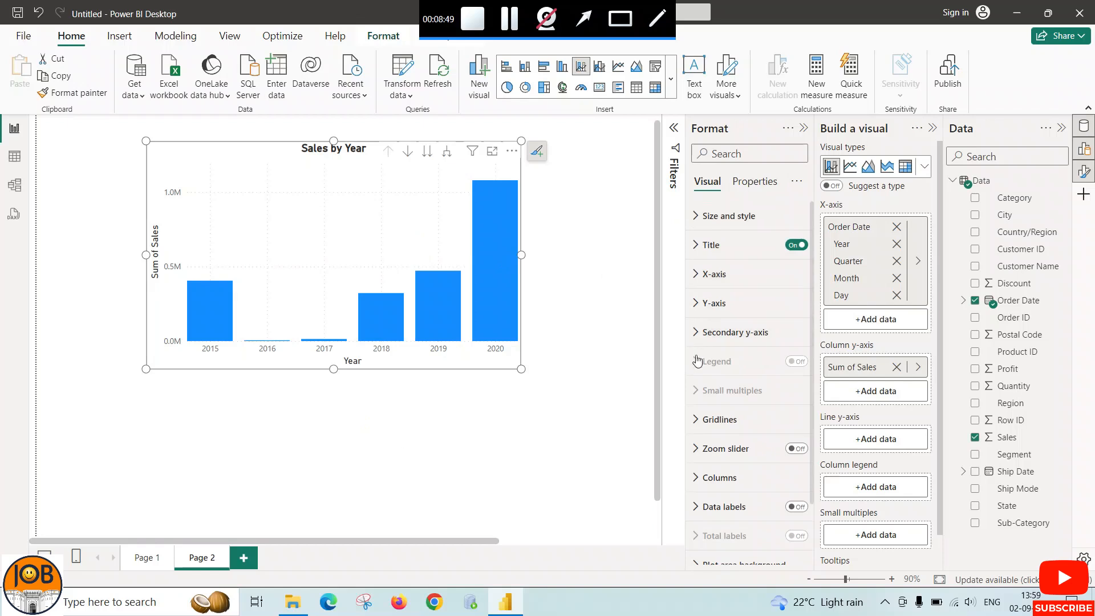
click(695, 432)
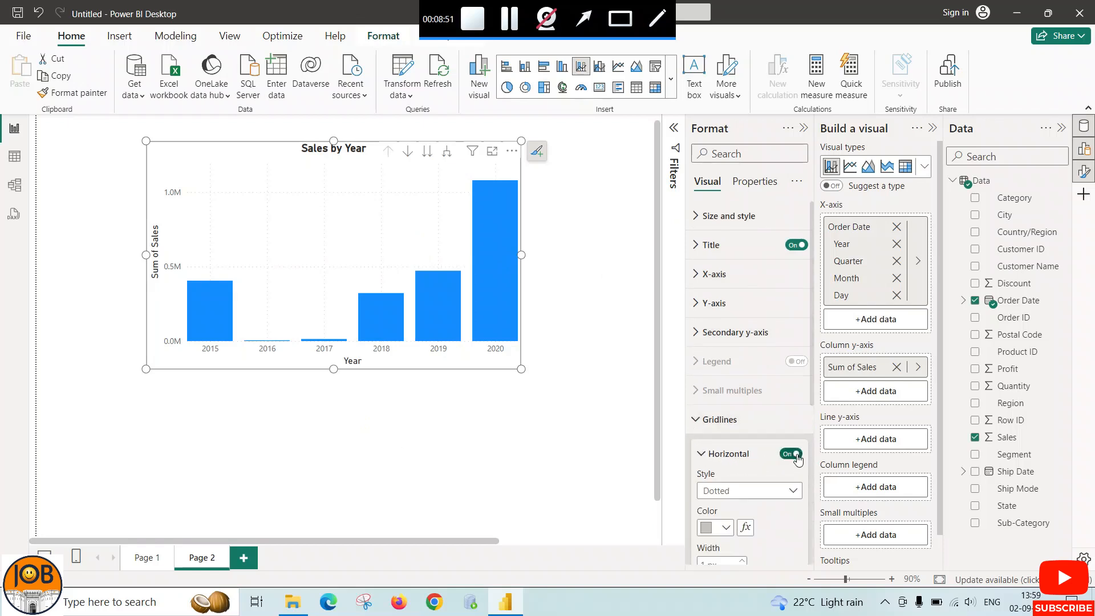
click(695, 420)
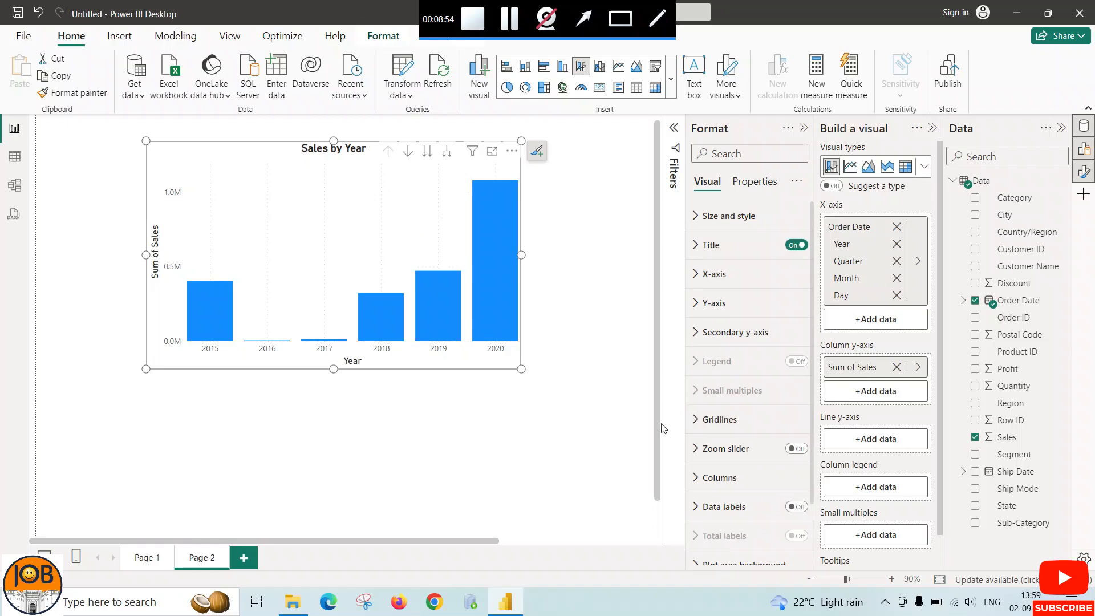
click(697, 419)
click(697, 348)
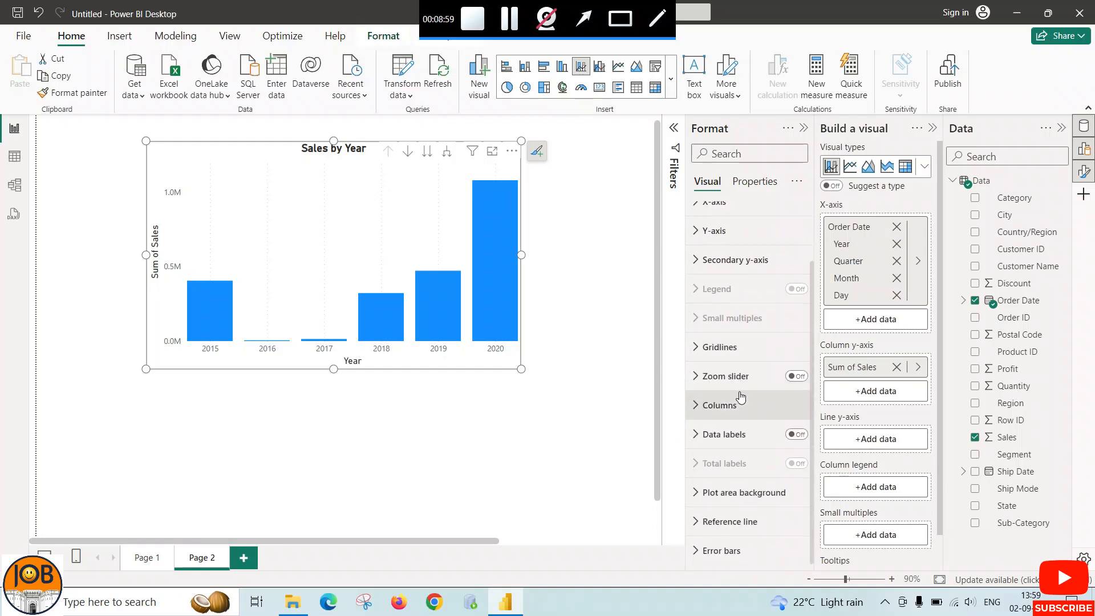
Turn on data labels for the Sales by Year combo chart
click(790, 435)
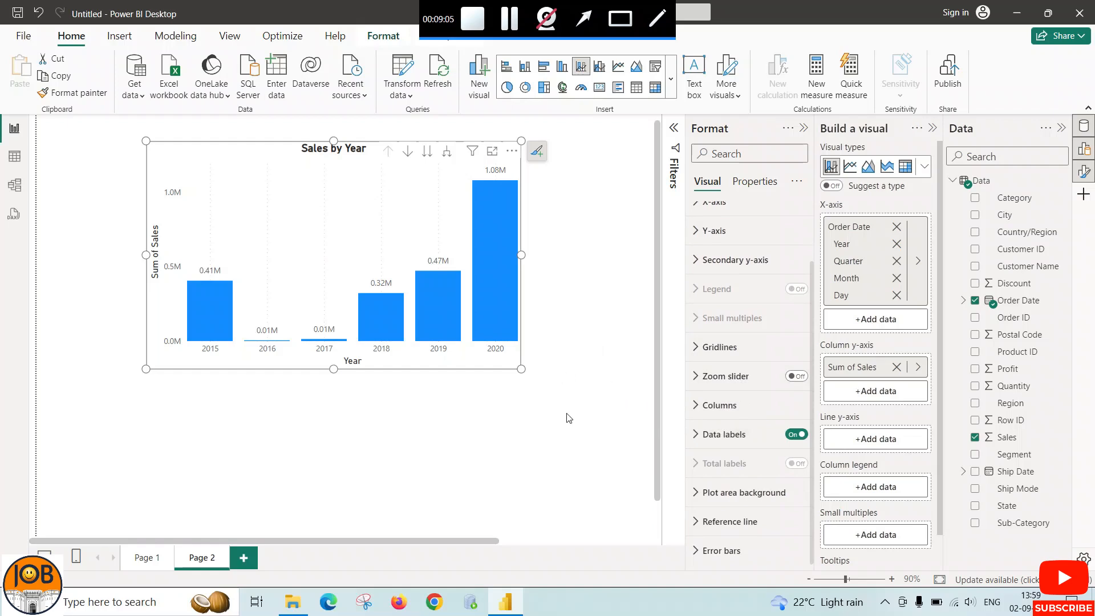
scroll(569, 418, down, 1)
scroll(571, 413, up, 2)
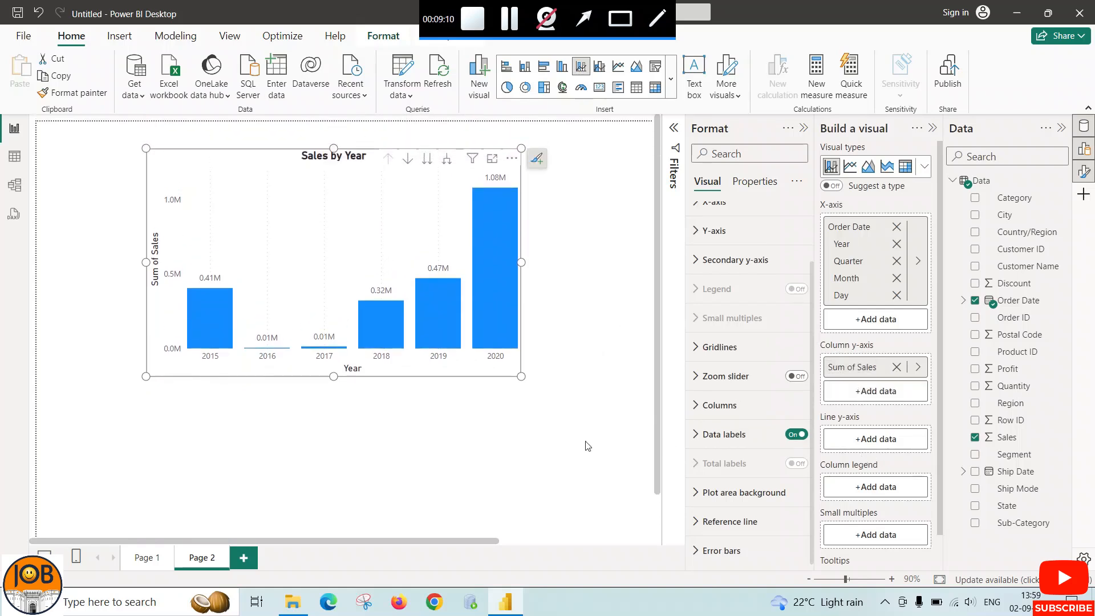
Assign the Profit field to the combo chart's line y-axis
click(884, 444)
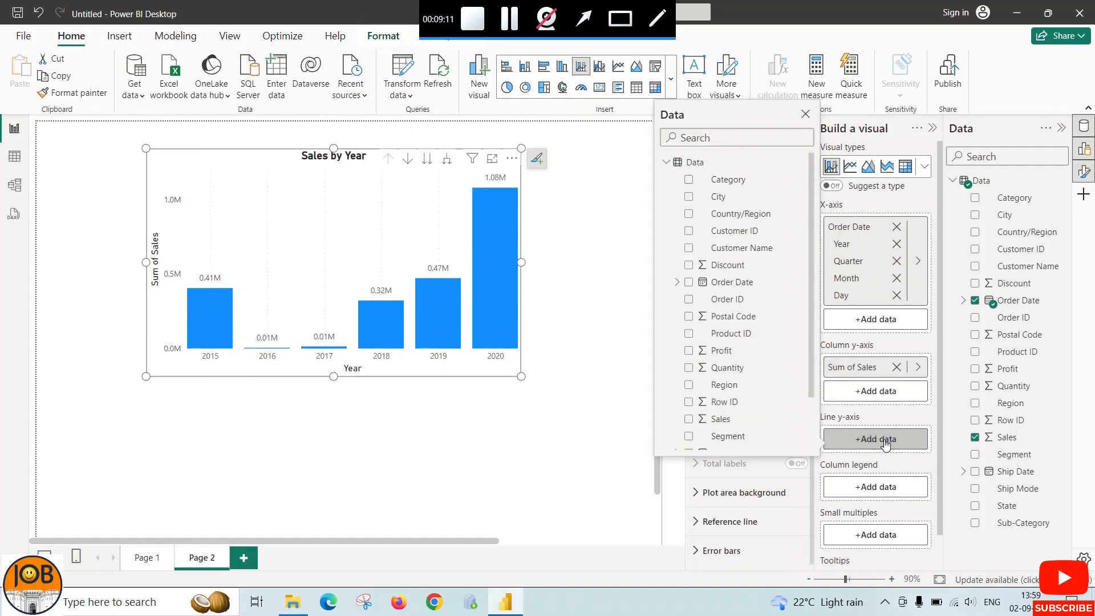
click(686, 354)
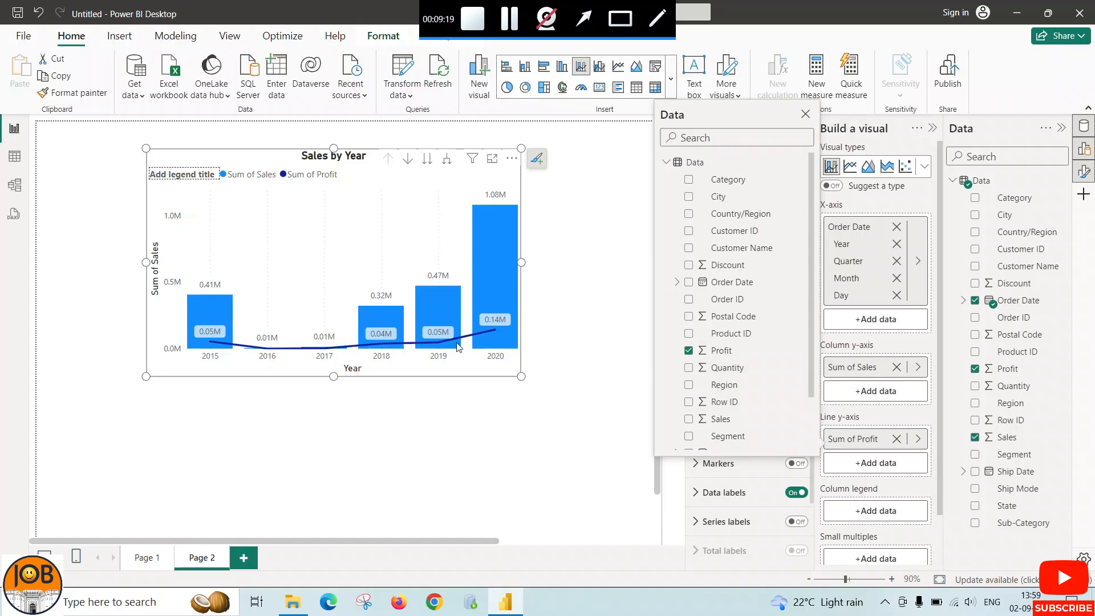
click(597, 386)
scroll(597, 387, down, 1)
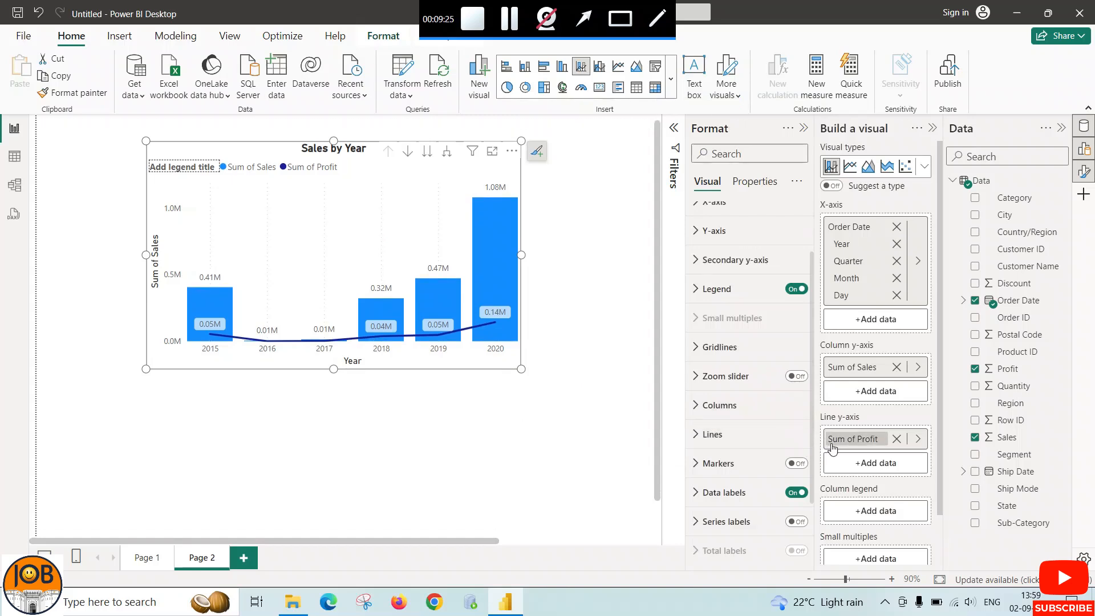
Split the combo chart into small multiples by Region
scroll(857, 448, down, 2)
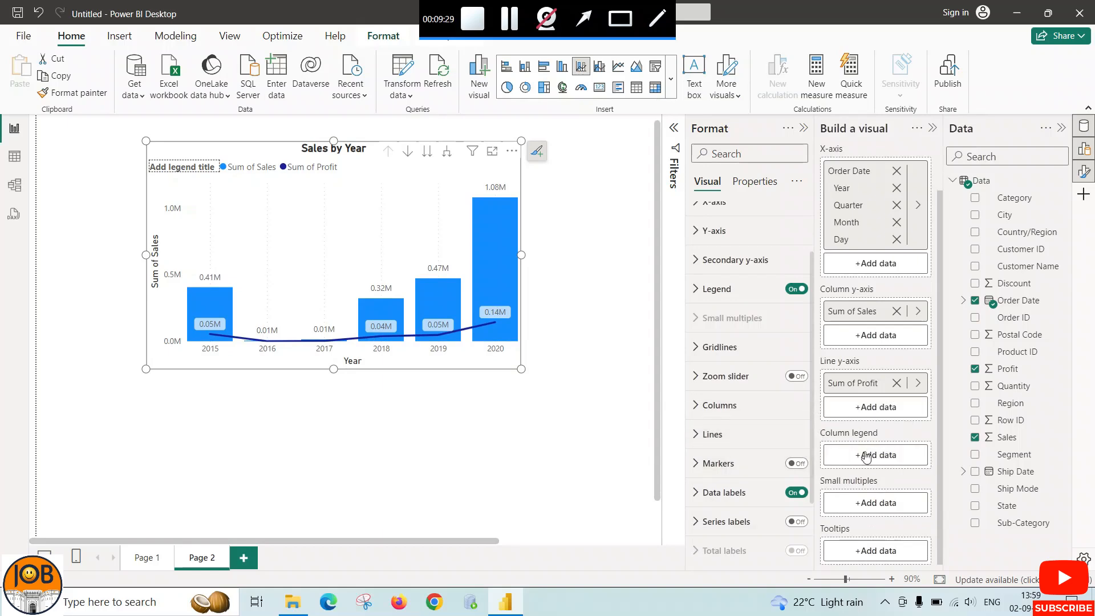
click(880, 510)
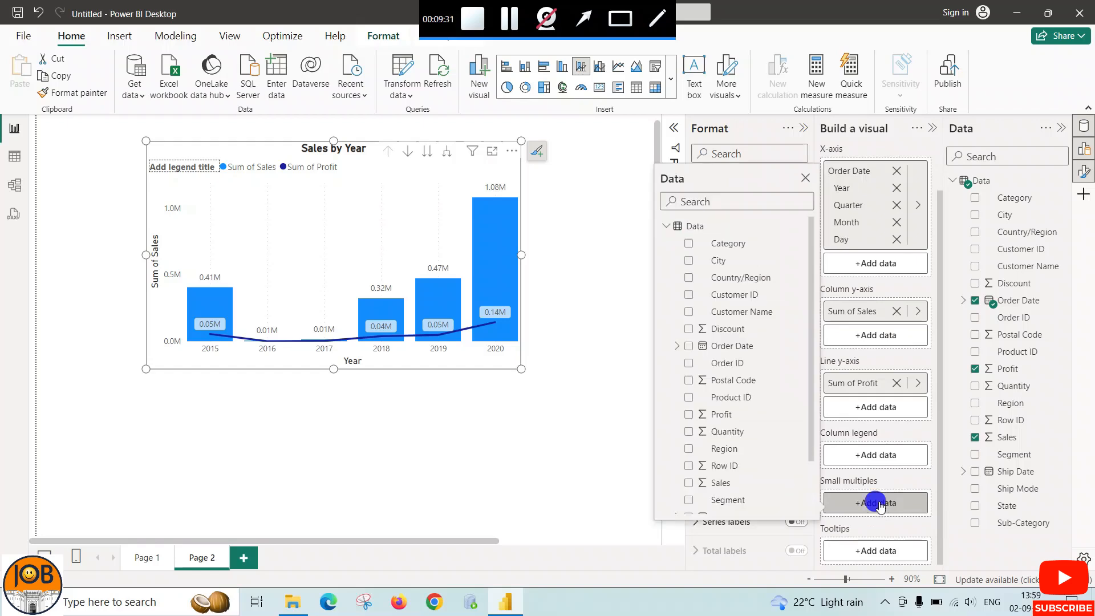
click(689, 449)
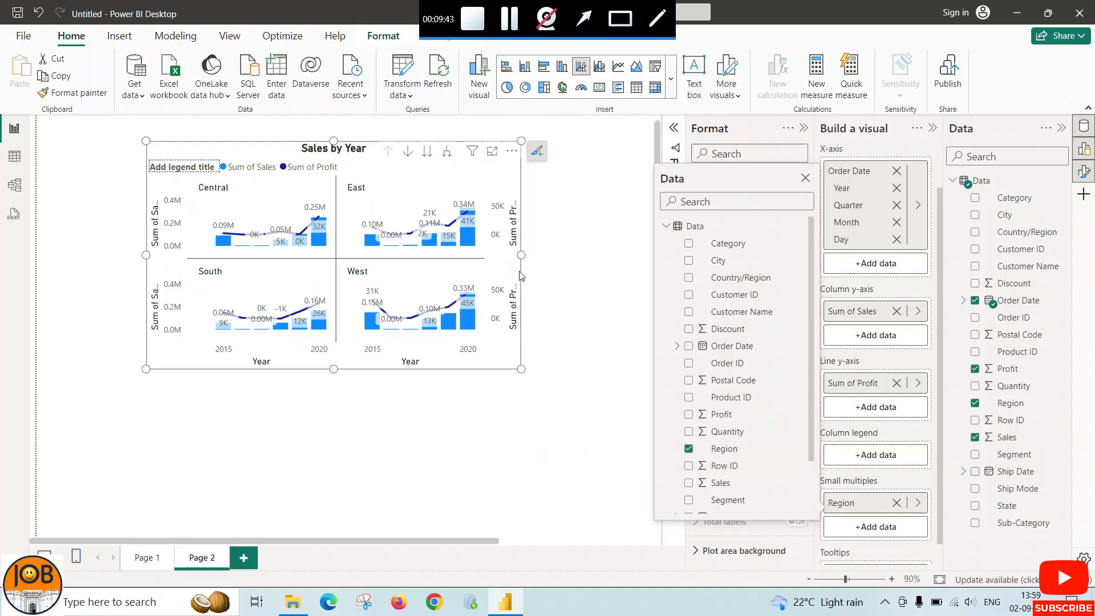
Enlarge the combo chart in width and height, and remove Region from its small multiples
drag(521, 368, 586, 415)
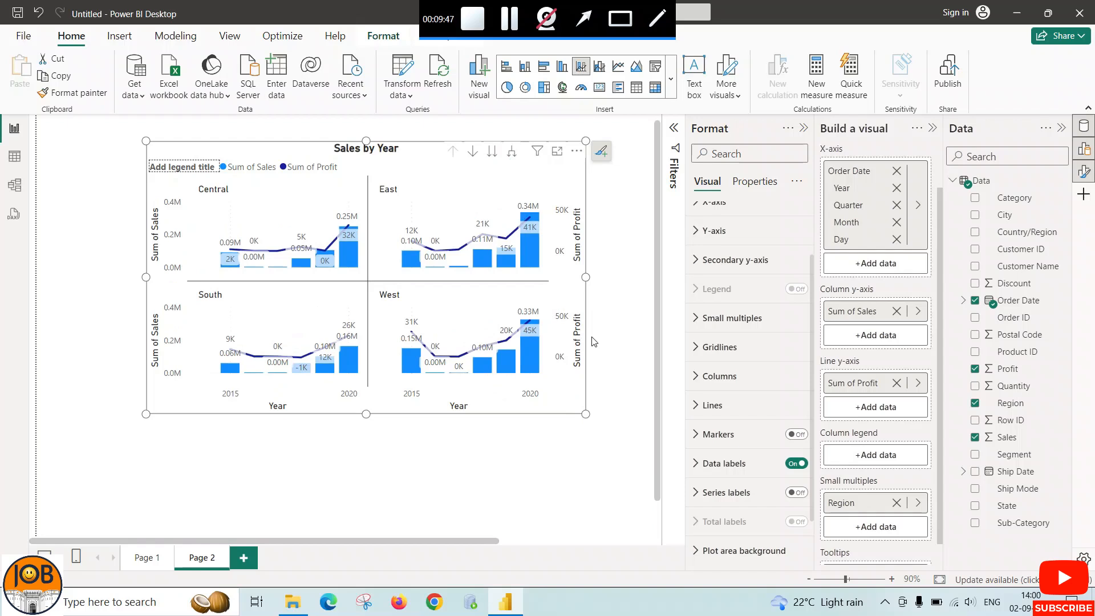
click(897, 503)
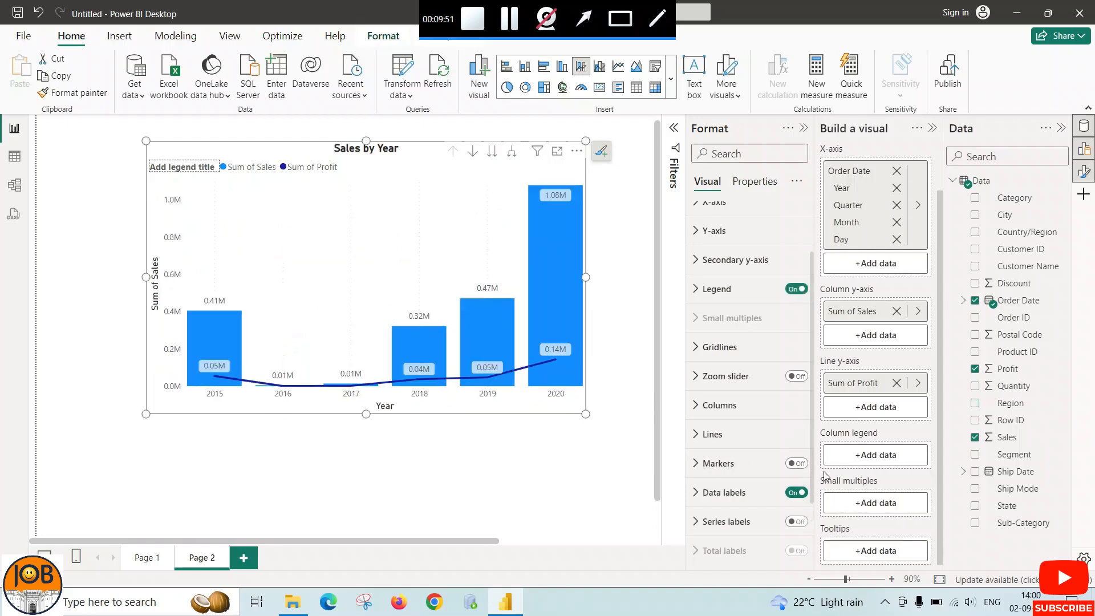
Assign the Region field to the combo chart's column legend and widen the chart toward the page's left edge
click(875, 456)
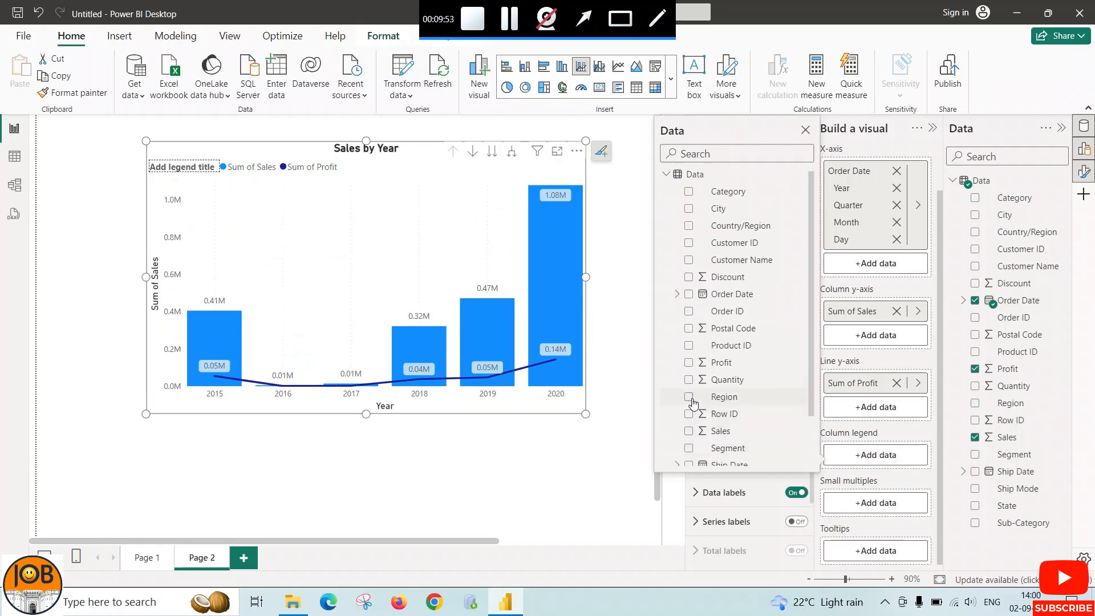
scroll(690, 399, down, 1)
click(689, 337)
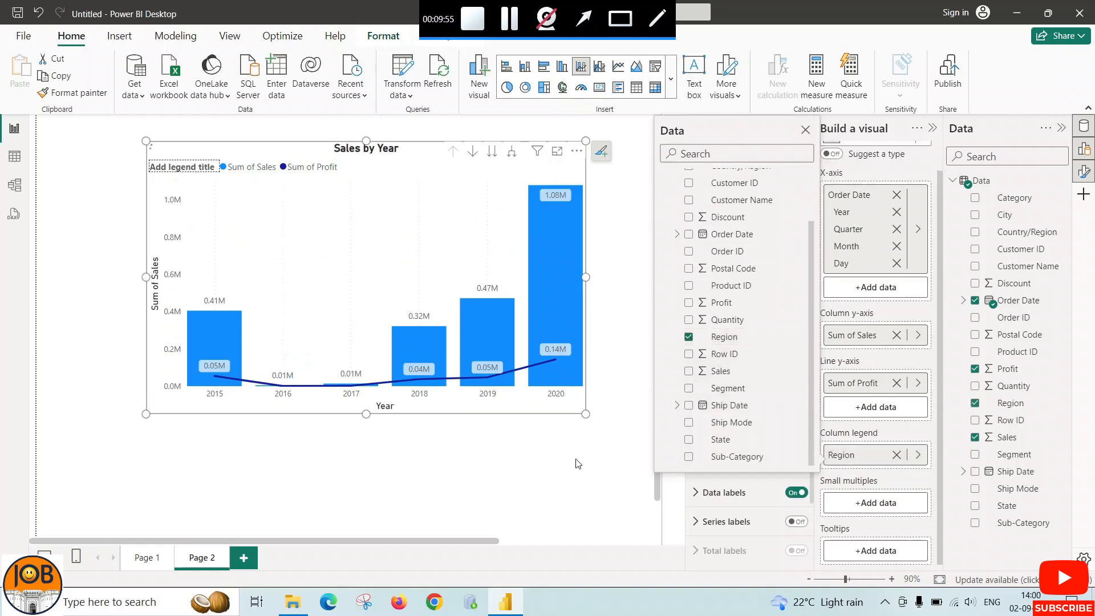
click(542, 463)
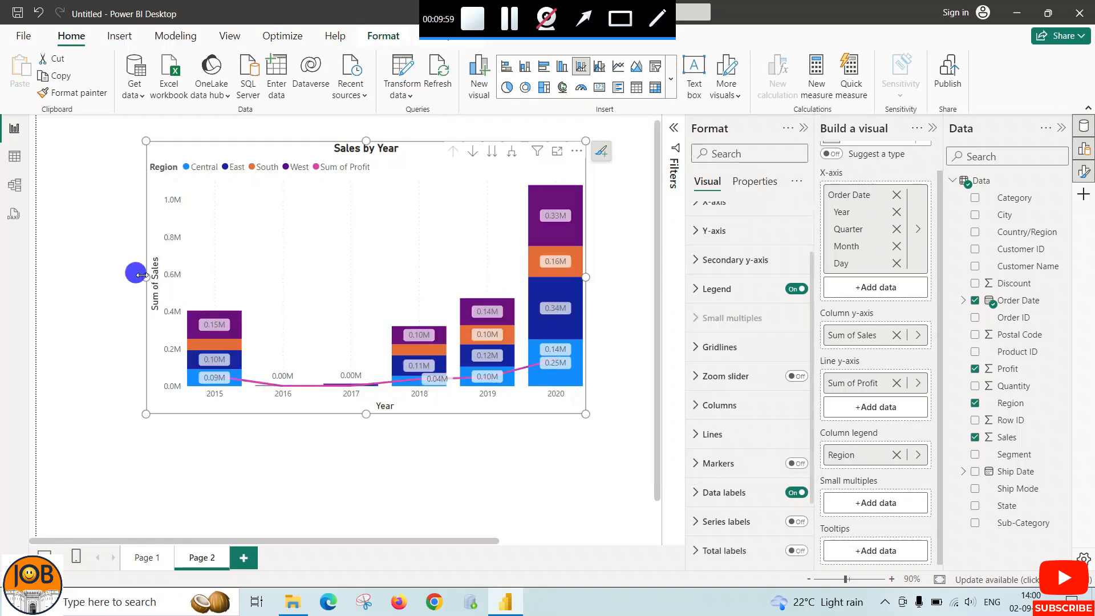
drag(126, 279, 106, 277)
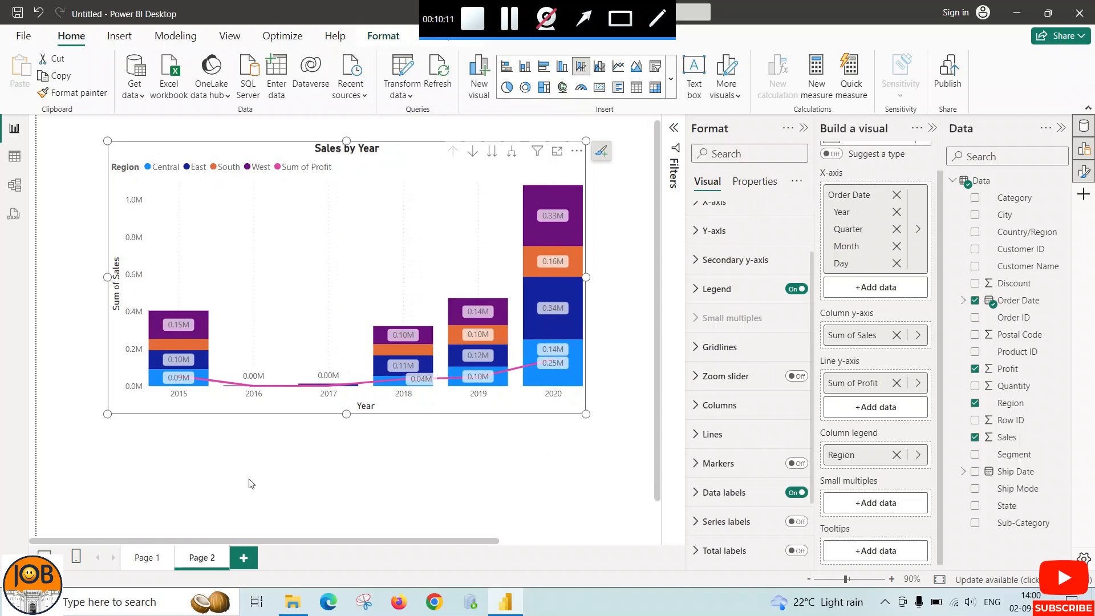
mouse_move(546, 338)
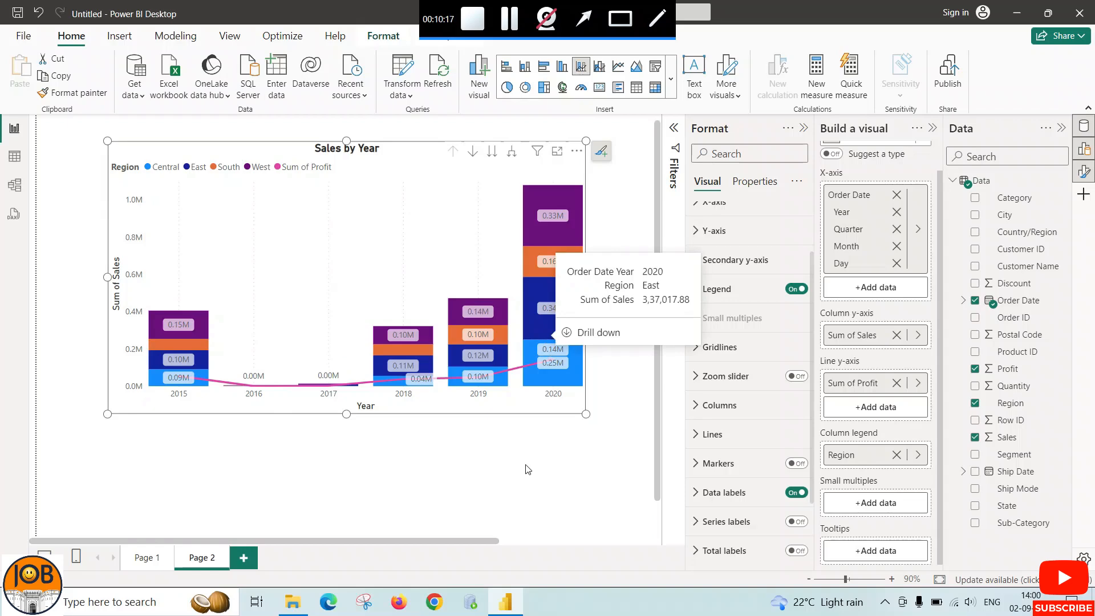
click(464, 465)
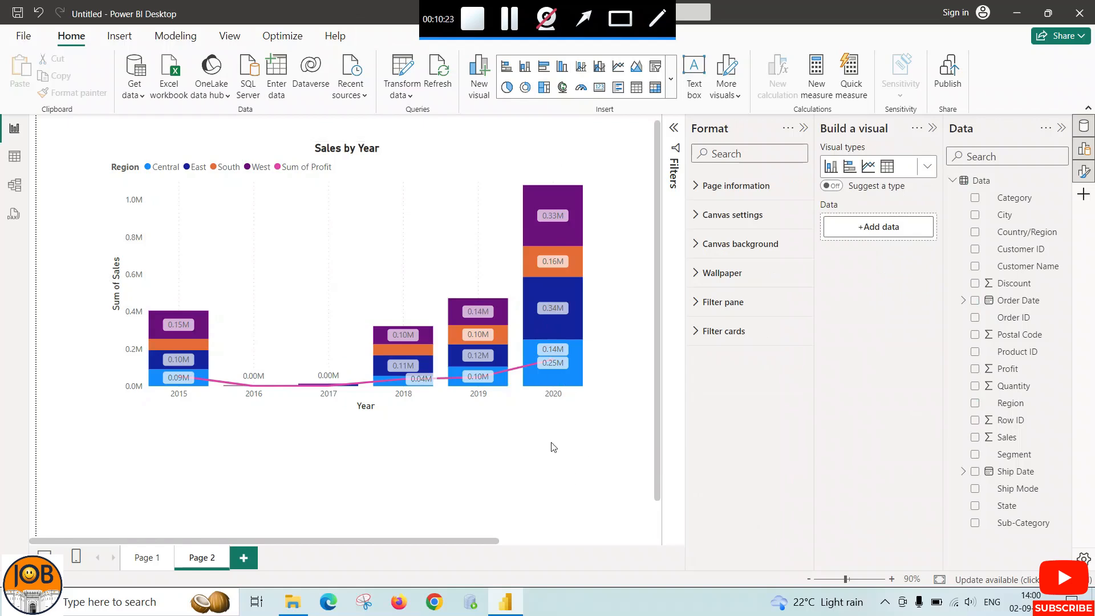
click(508, 277)
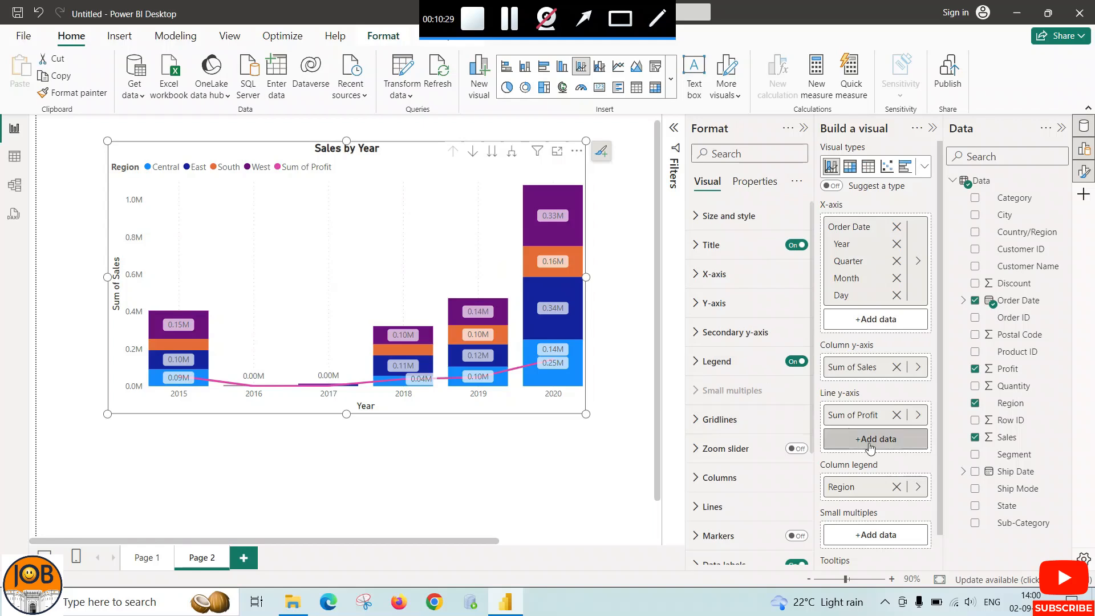
scroll(926, 454, down, 1)
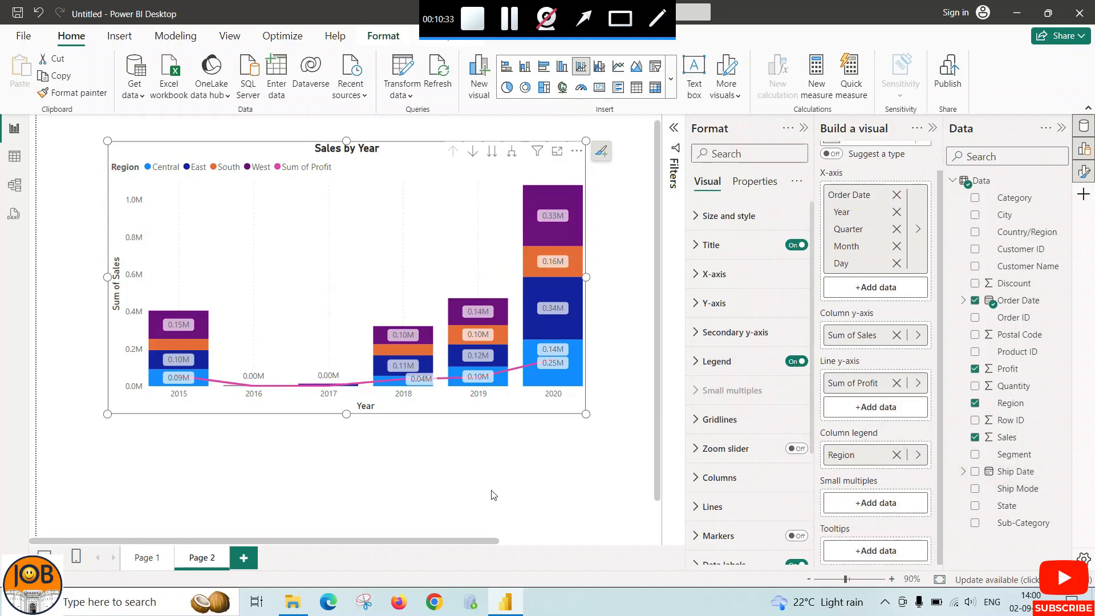
drag(481, 540, 453, 540)
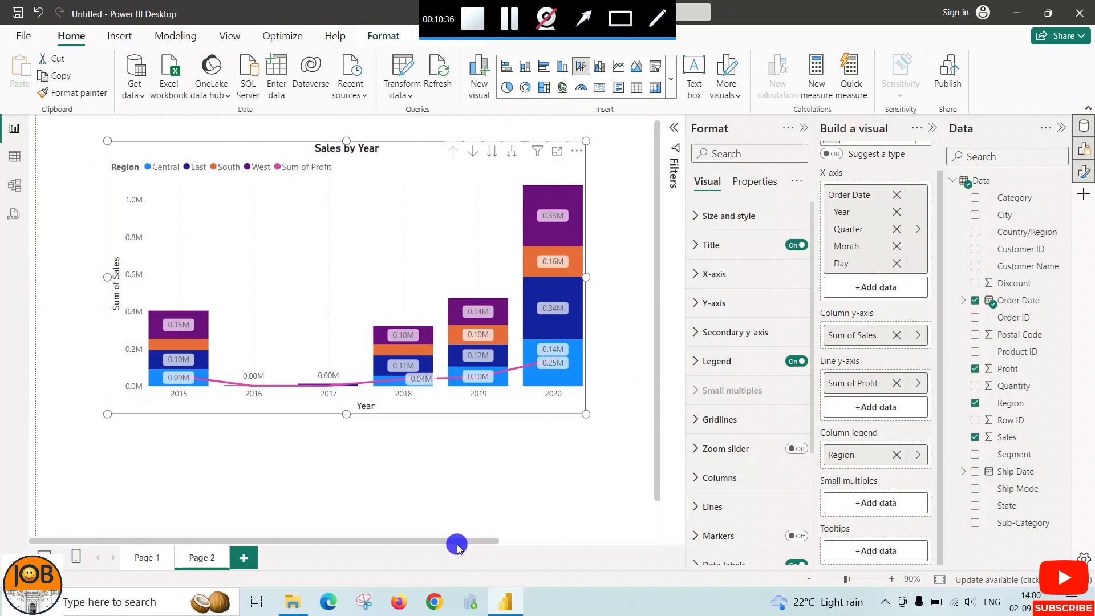
Add a third report page and insert an empty line and clustered column chart on it
click(671, 80)
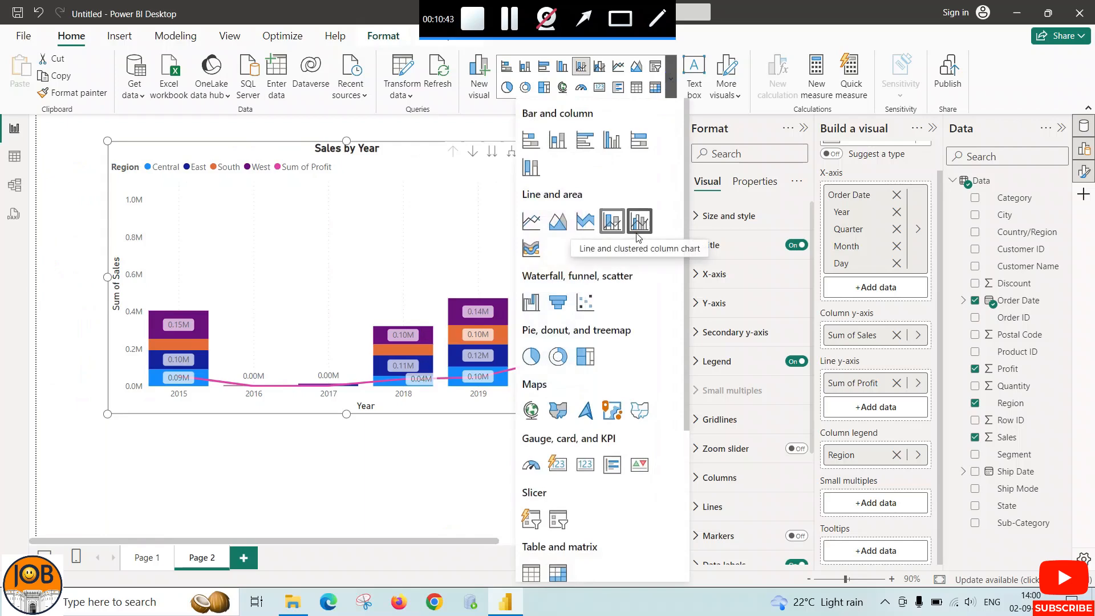
click(245, 558)
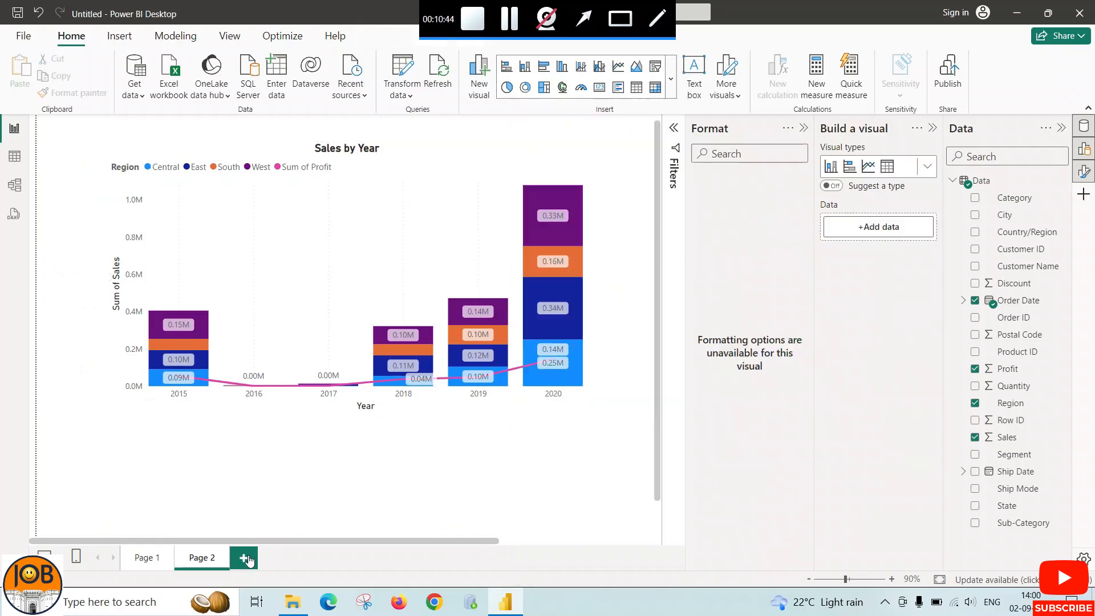
click(245, 559)
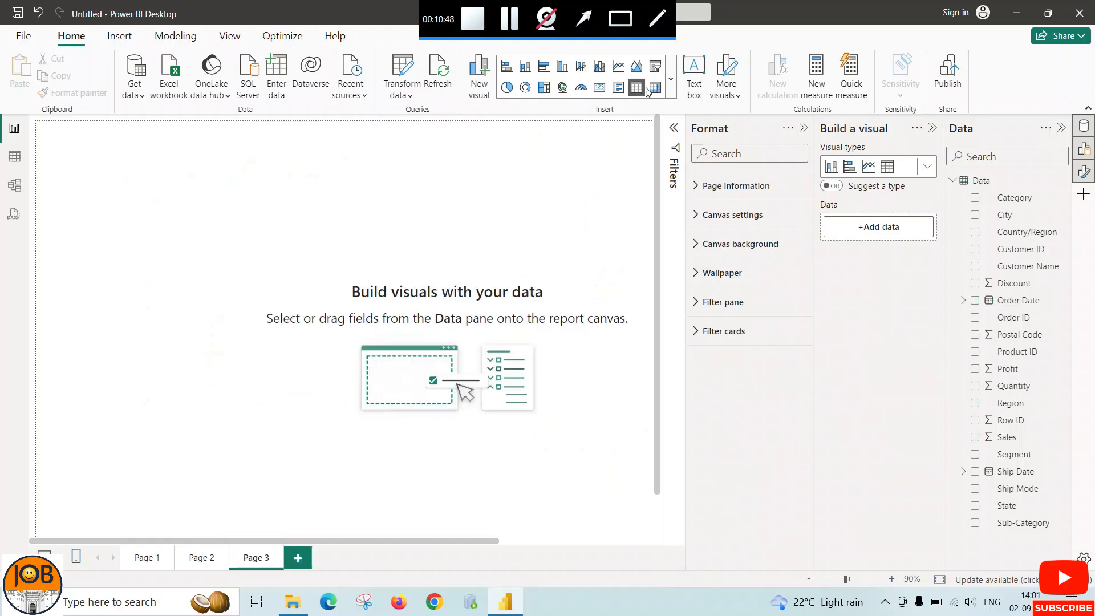
click(671, 80)
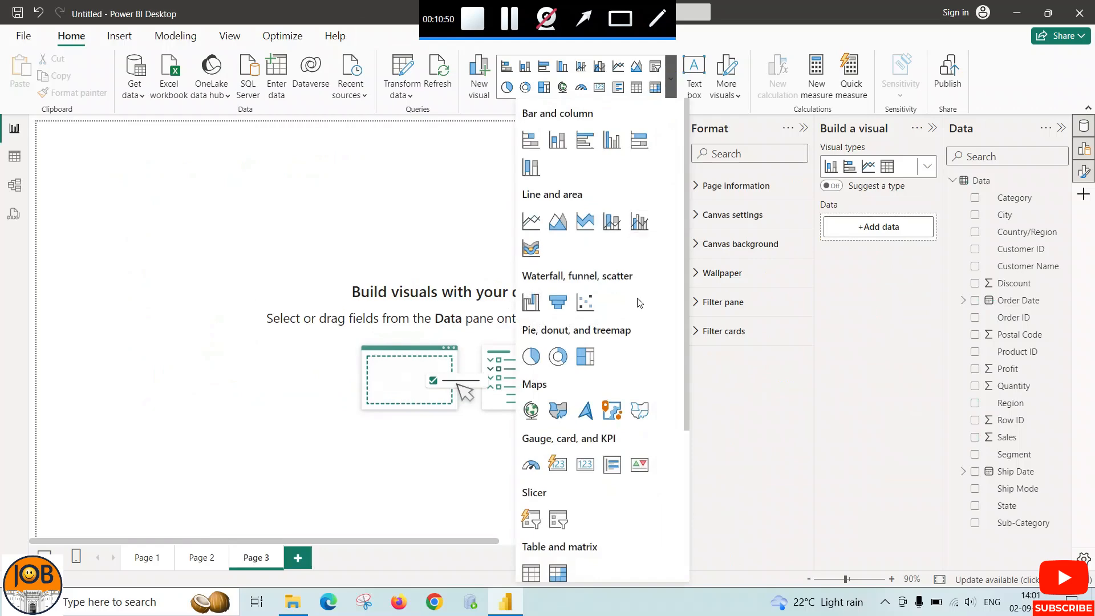
click(639, 222)
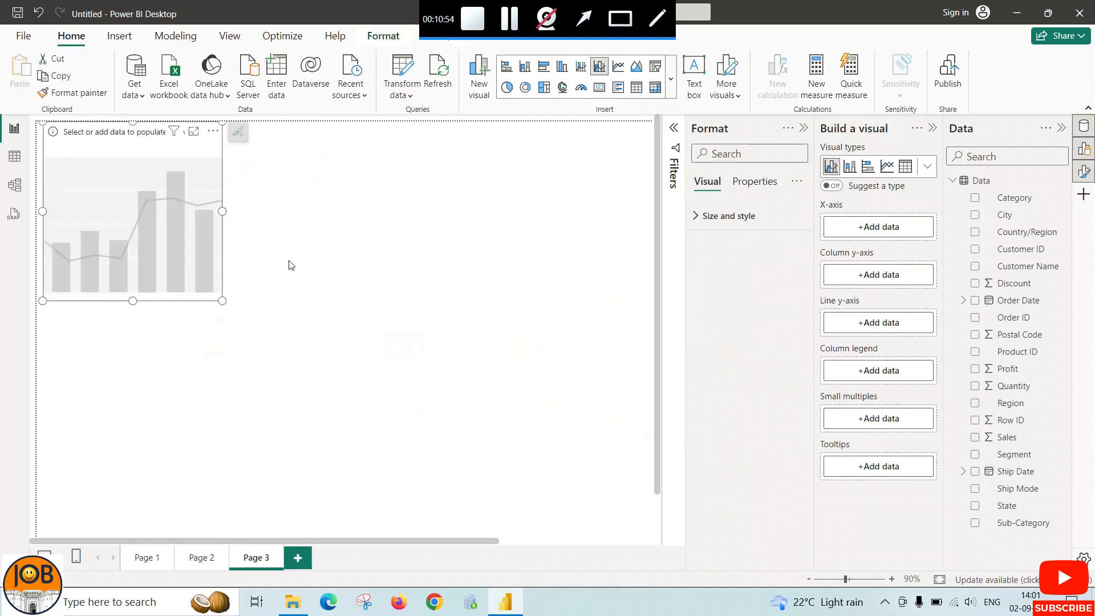
Move the empty line and clustered column chart toward the page's middle and enlarge it in width and height
drag(204, 147, 295, 198)
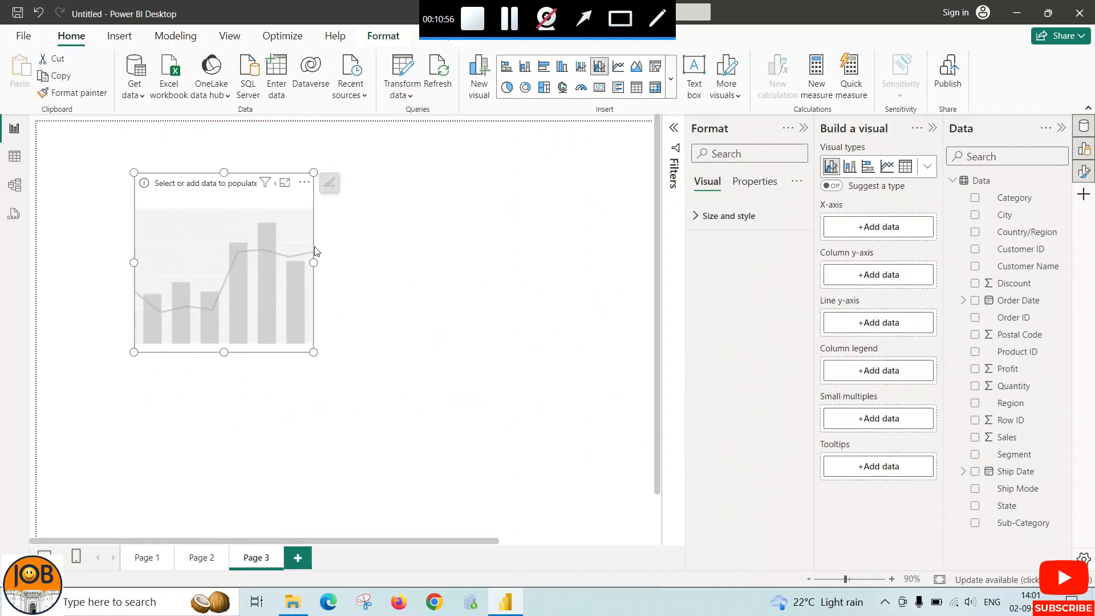
drag(314, 262, 415, 261)
drag(273, 352, 276, 375)
drag(414, 274, 501, 274)
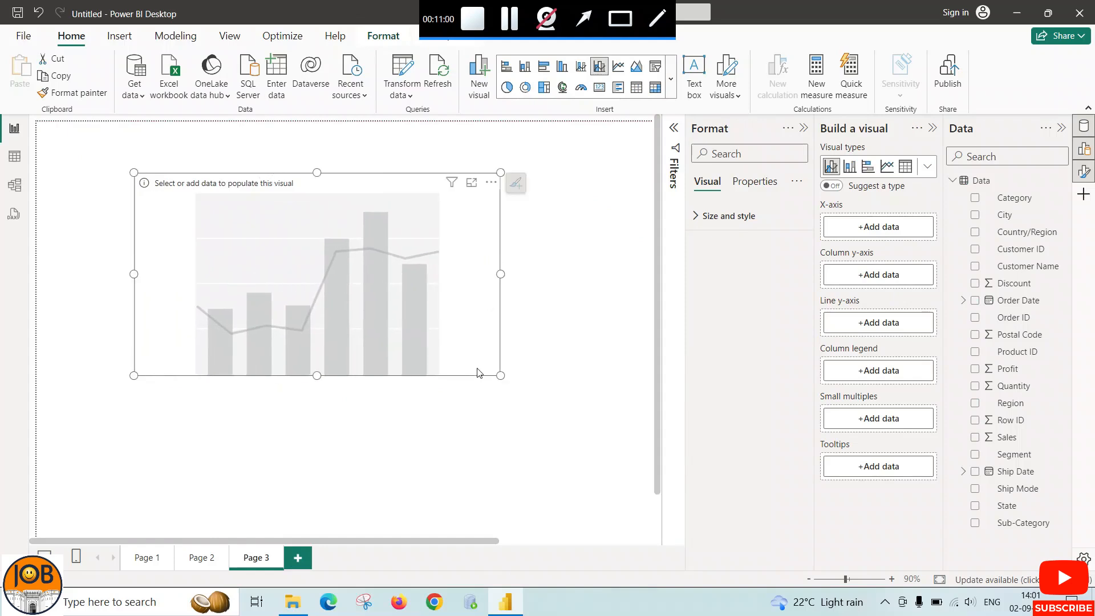
drag(496, 370, 521, 400)
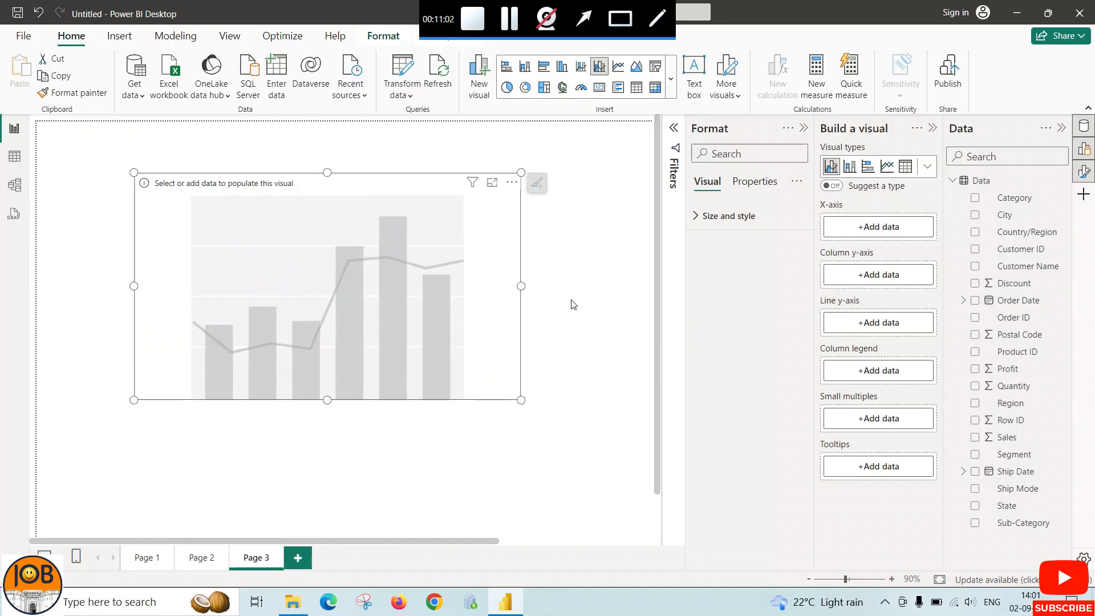
Assign Order Date to the combo chart's X-axis and Sales to its column y-axis
click(880, 235)
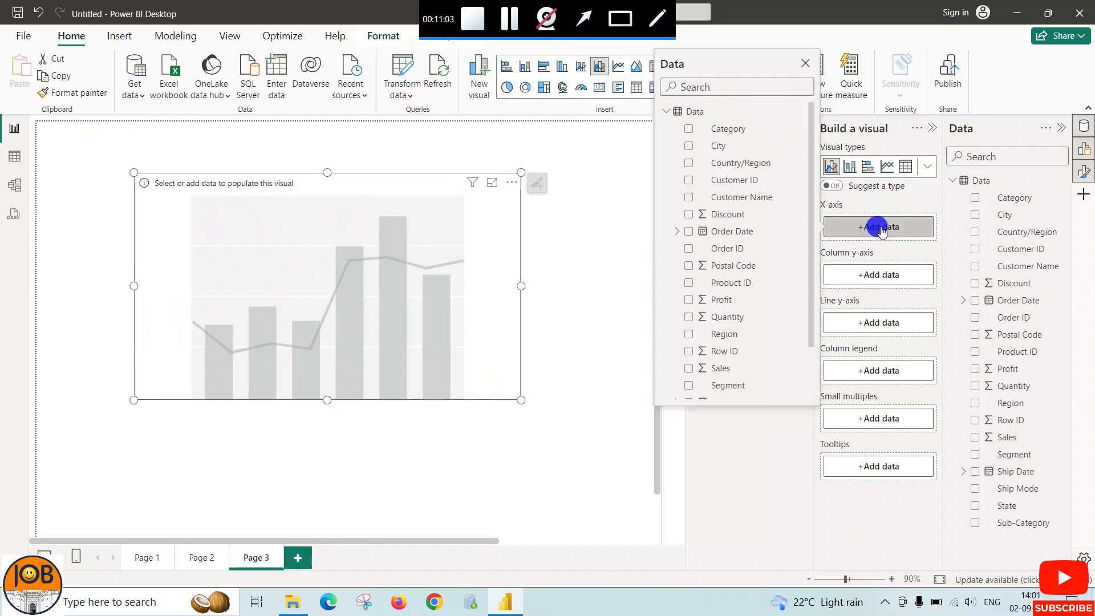
click(689, 232)
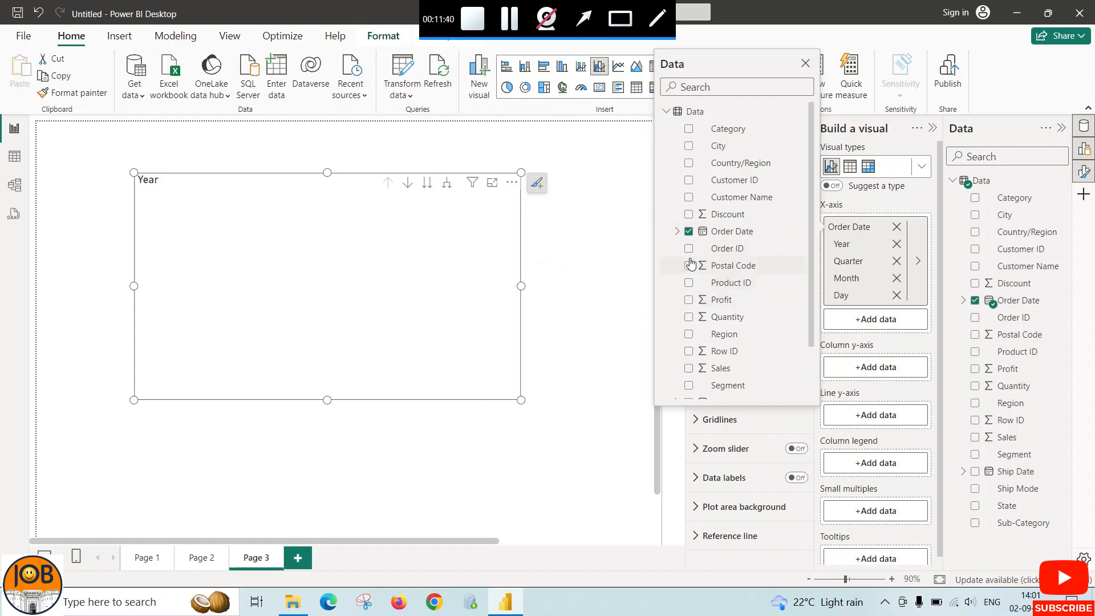
click(900, 349)
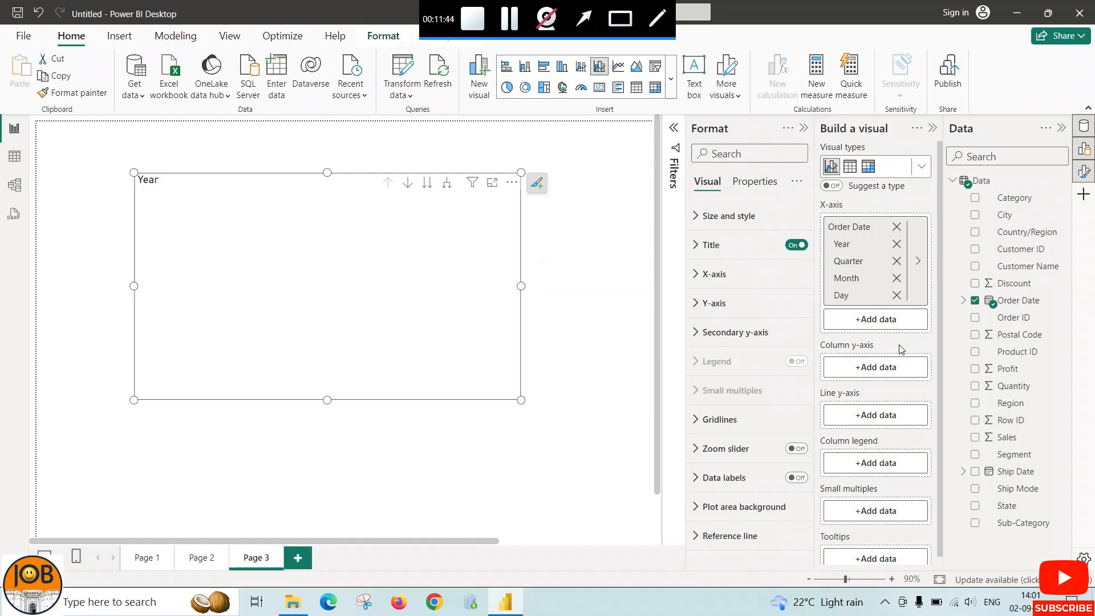
click(875, 371)
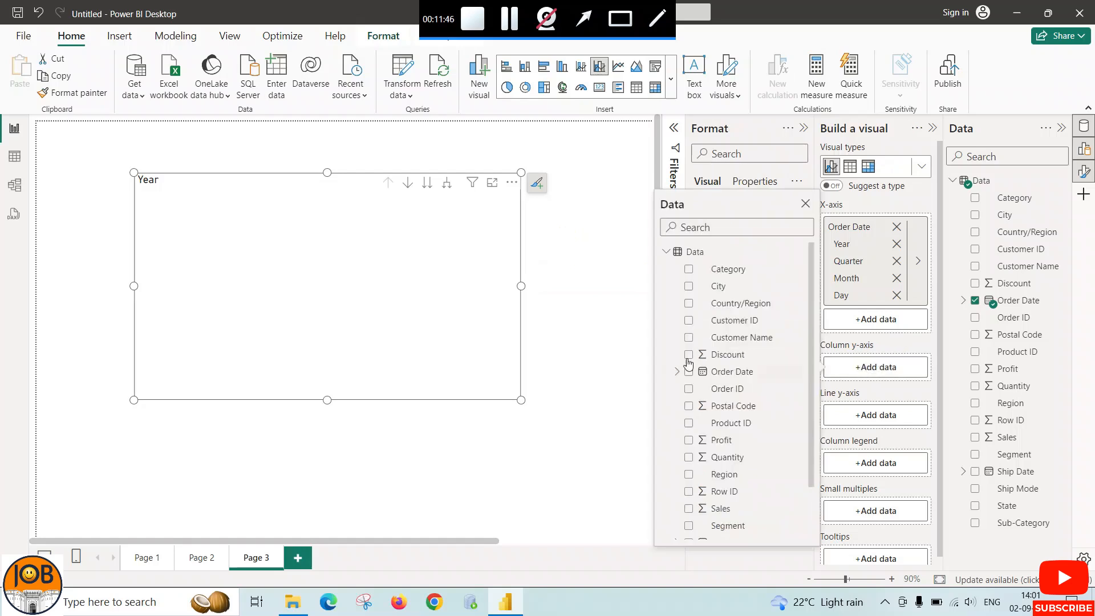
scroll(675, 384, down, 3)
click(687, 444)
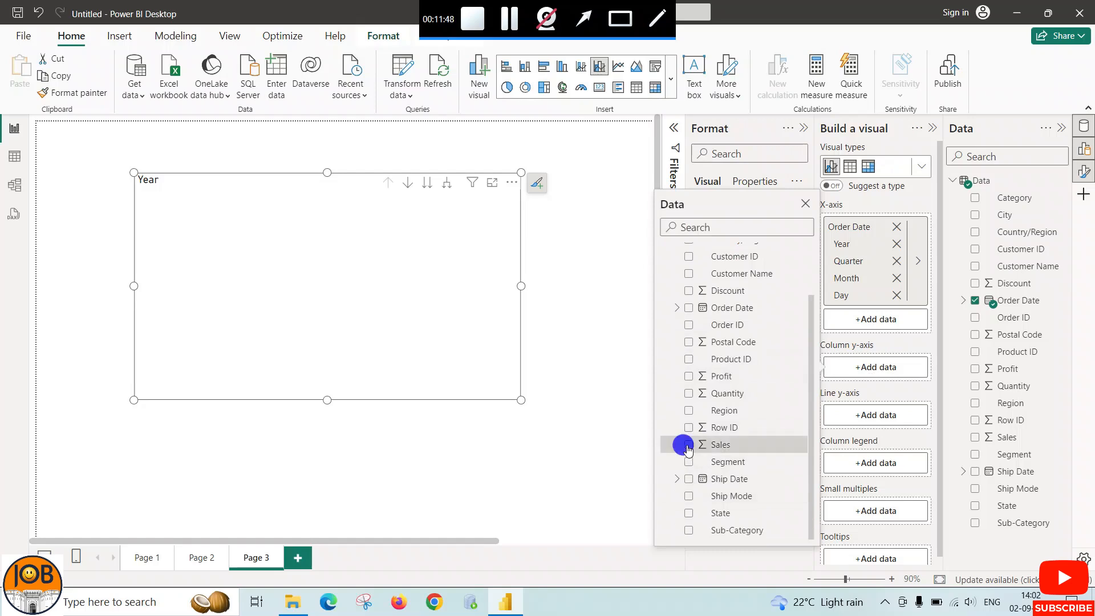
click(622, 431)
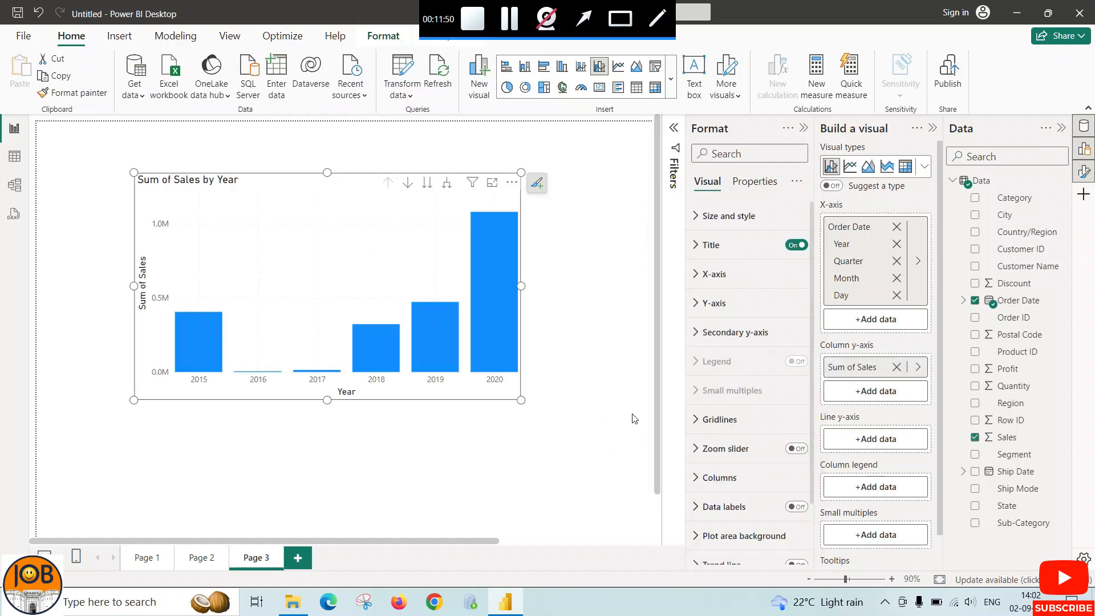
Assign Profit to the combo chart's line y-axis and enlarge the chart slightly from its lower-right corner
click(873, 439)
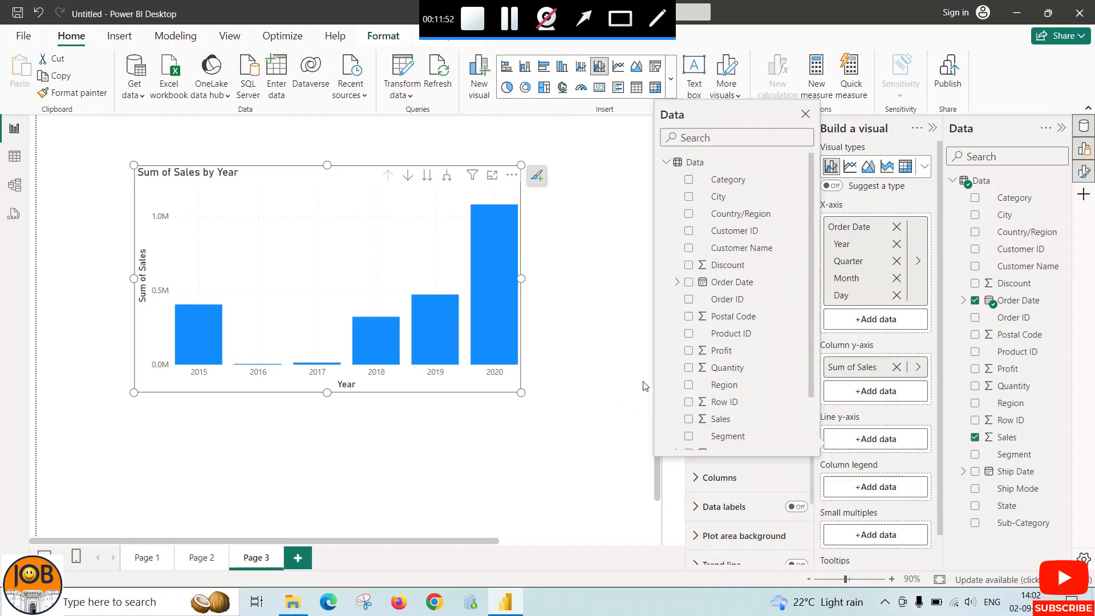
scroll(723, 410, down, 3)
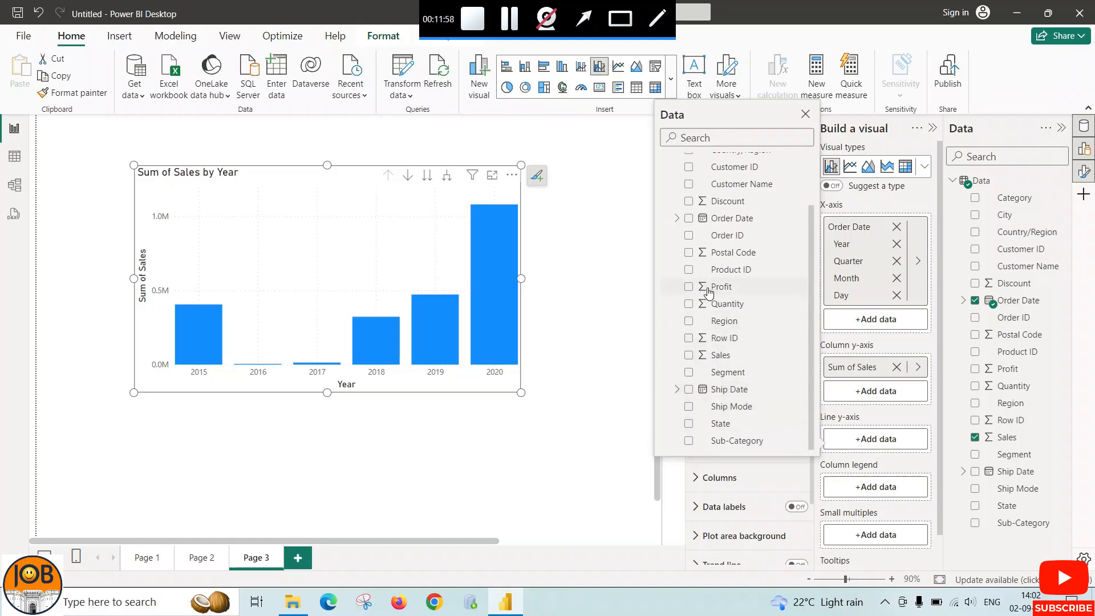
click(688, 287)
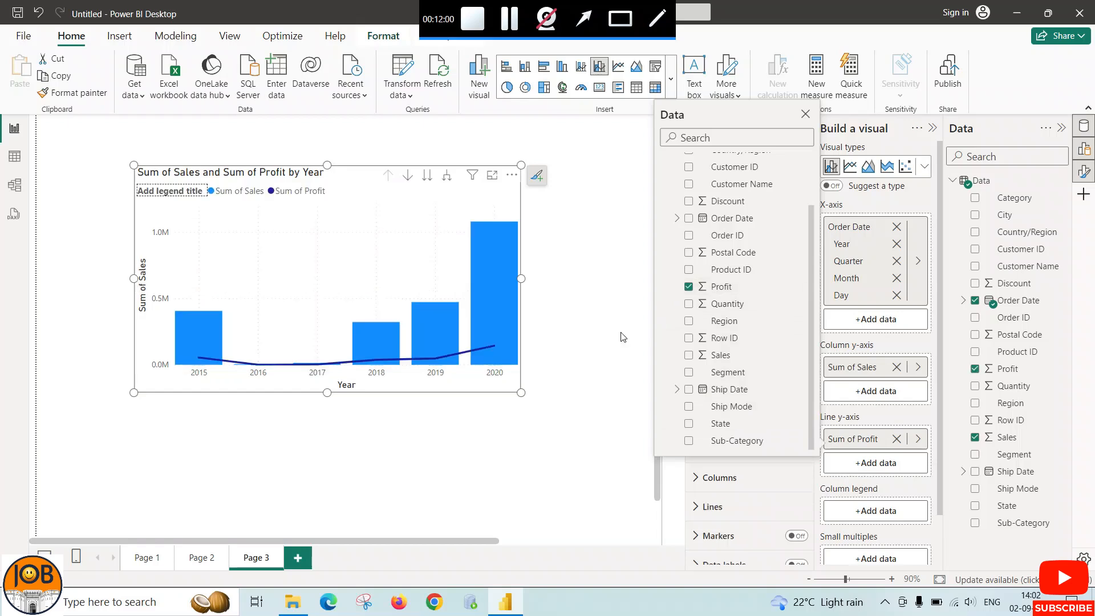
click(598, 387)
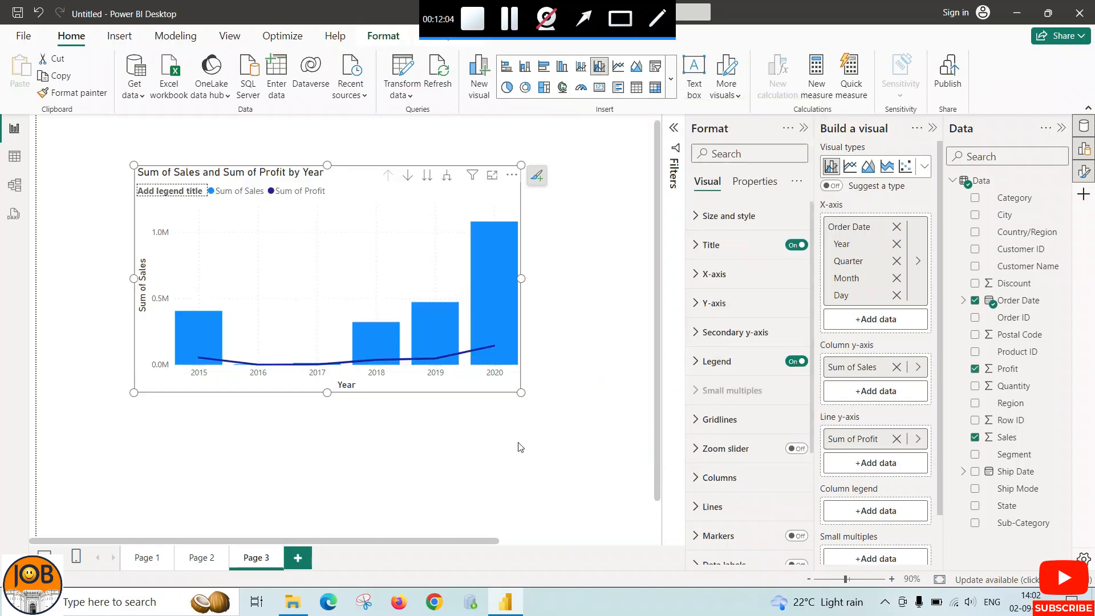
drag(520, 392, 550, 418)
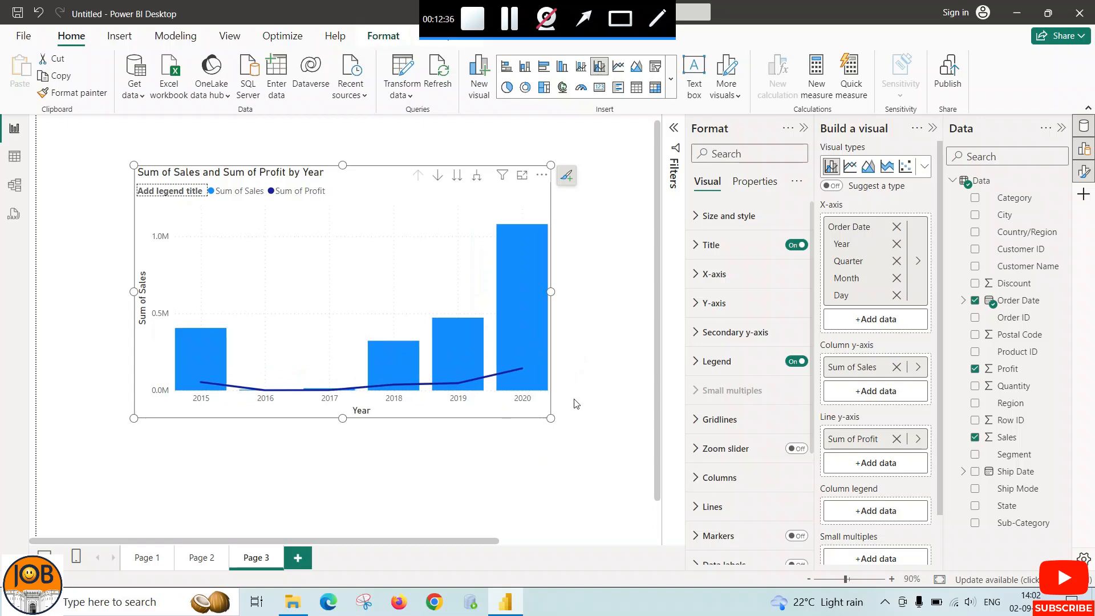
scroll(513, 440, down, 2)
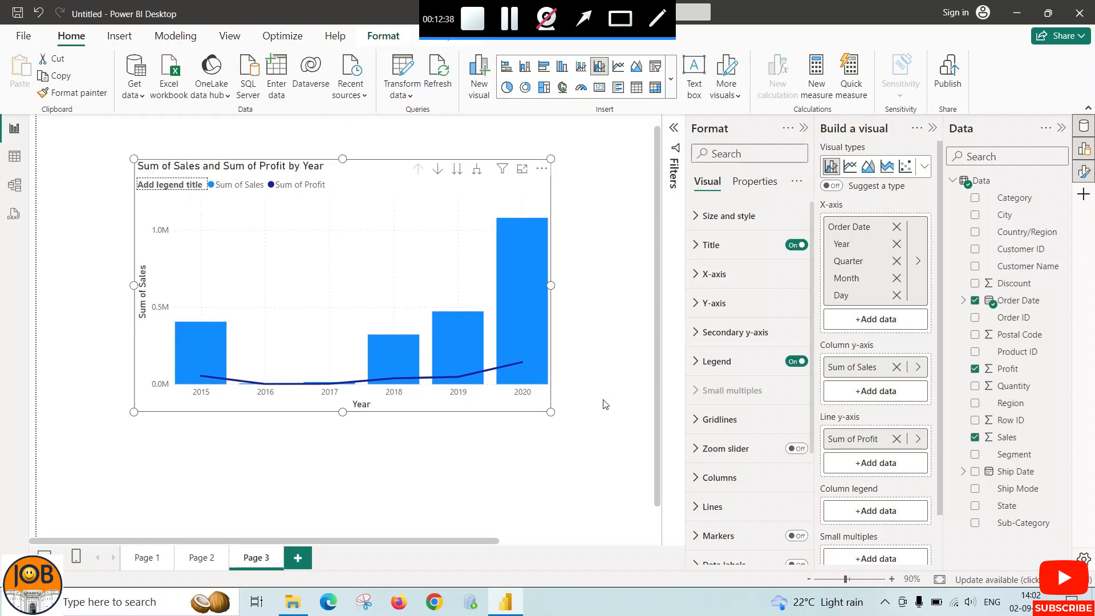
scroll(463, 465, up, 2)
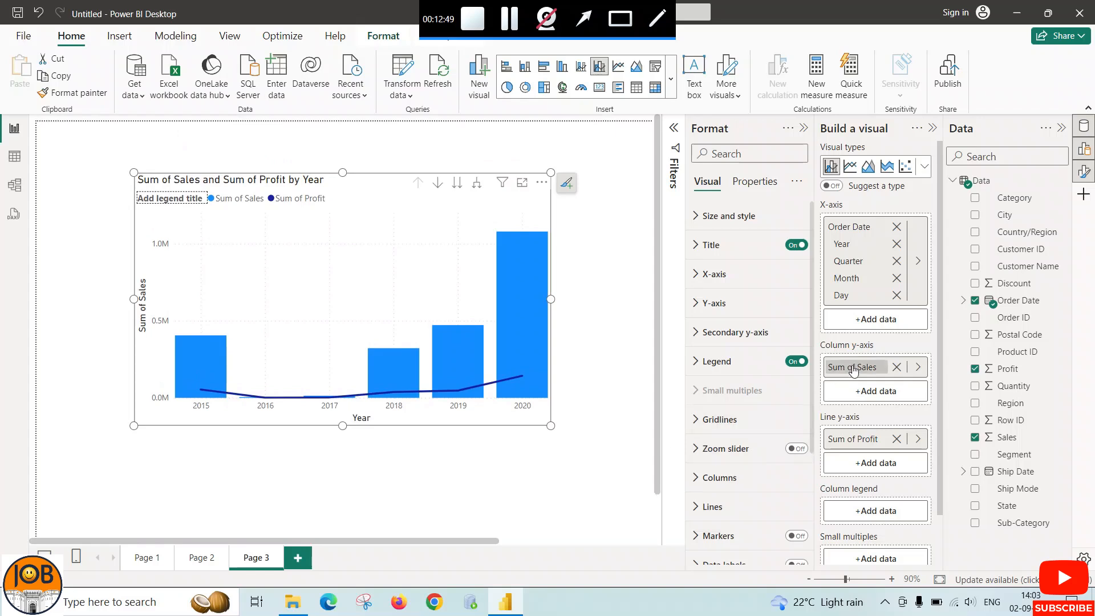
Split the line and clustered column chart into small multiples by Region and enlarge it further
scroll(853, 369, down, 2)
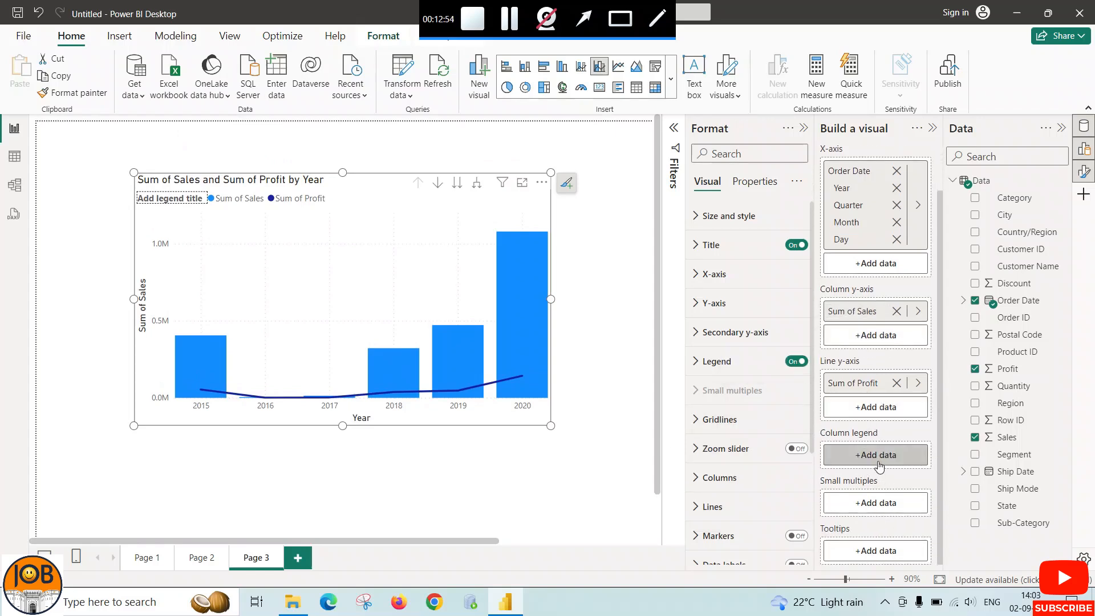
click(873, 503)
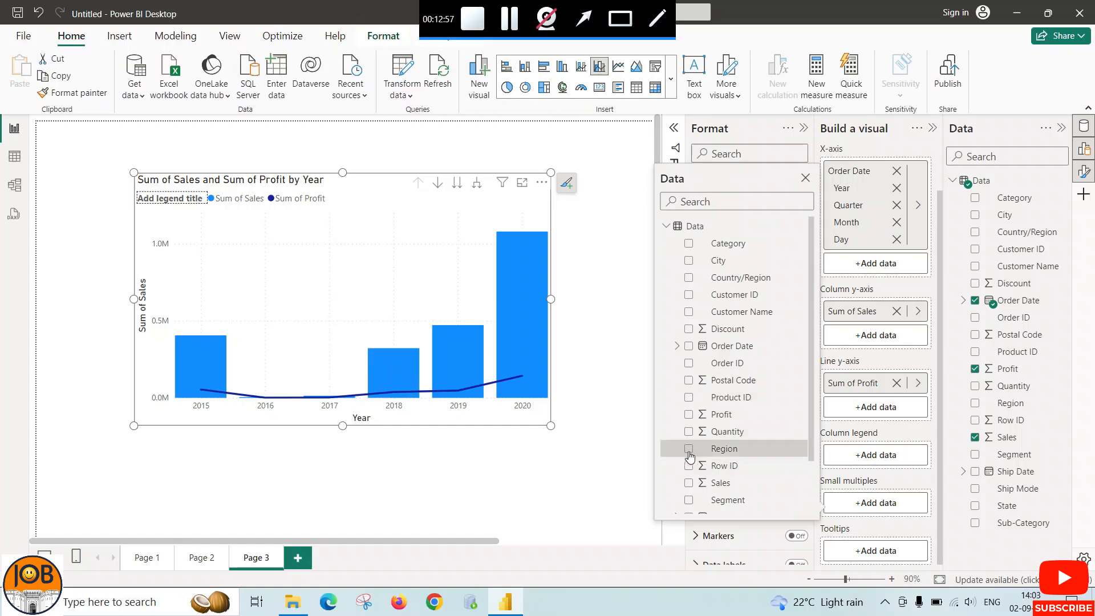
click(689, 450)
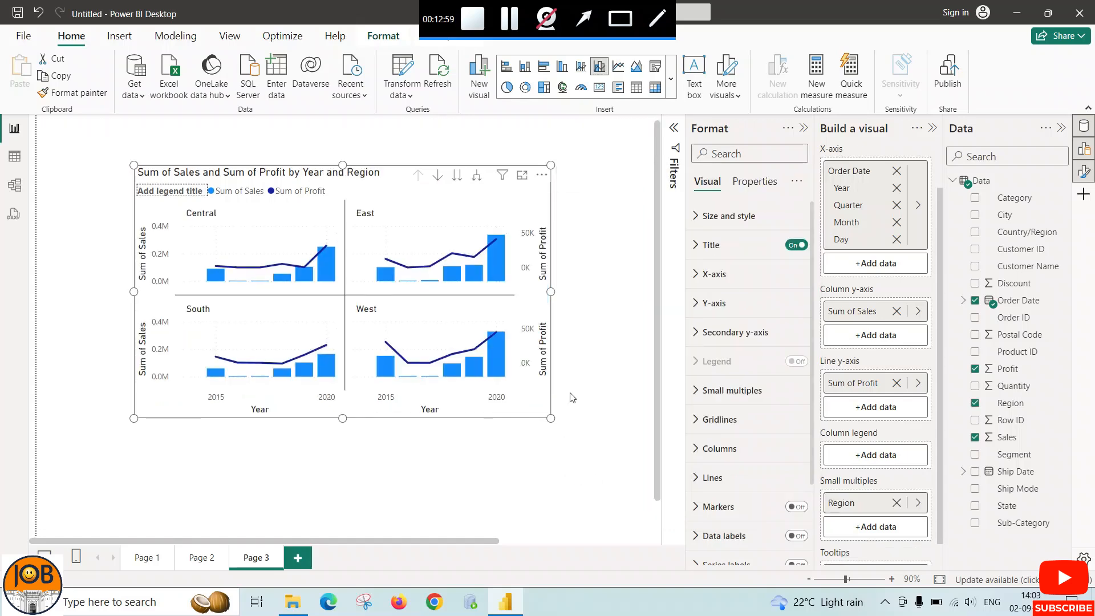
drag(551, 419, 584, 447)
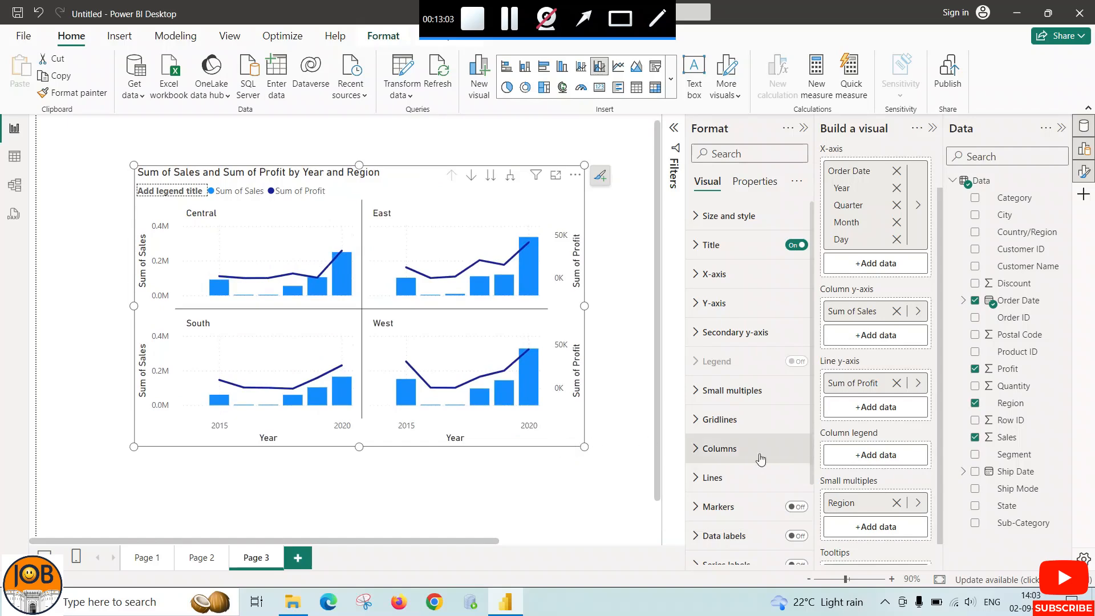
scroll(646, 419, down, 1)
scroll(638, 422, up, 2)
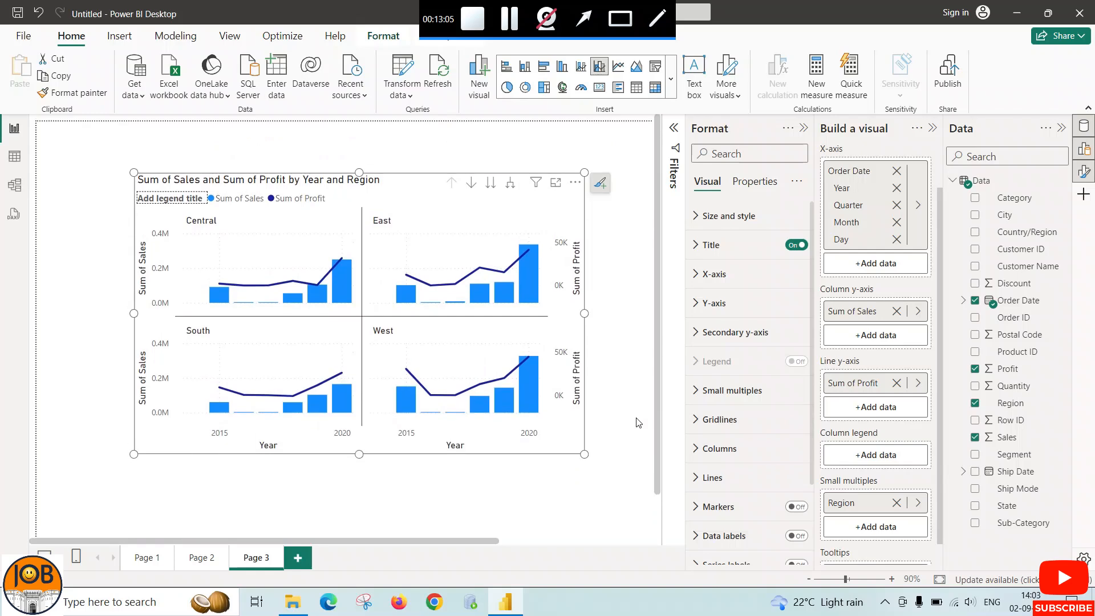
Remove Region from the chart's small multiples and assign it to the column legend instead
click(896, 502)
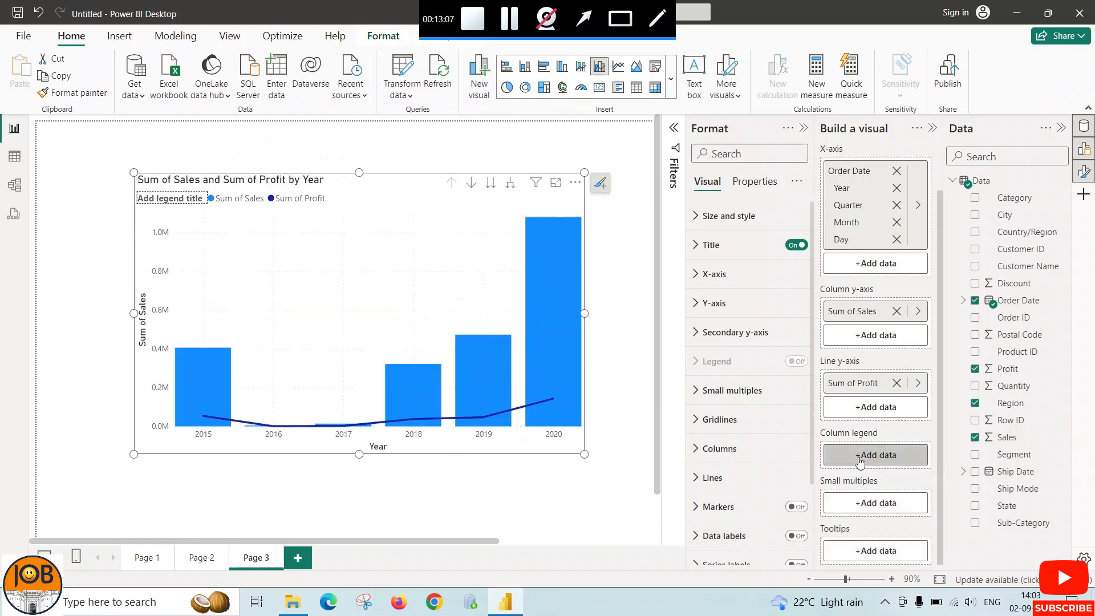
click(860, 459)
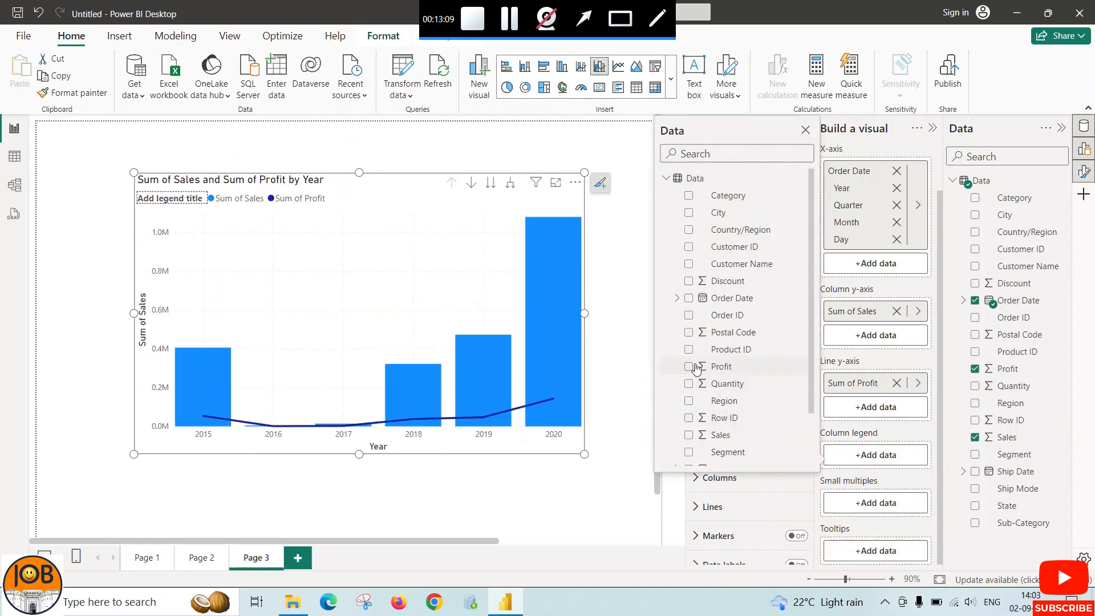
click(689, 400)
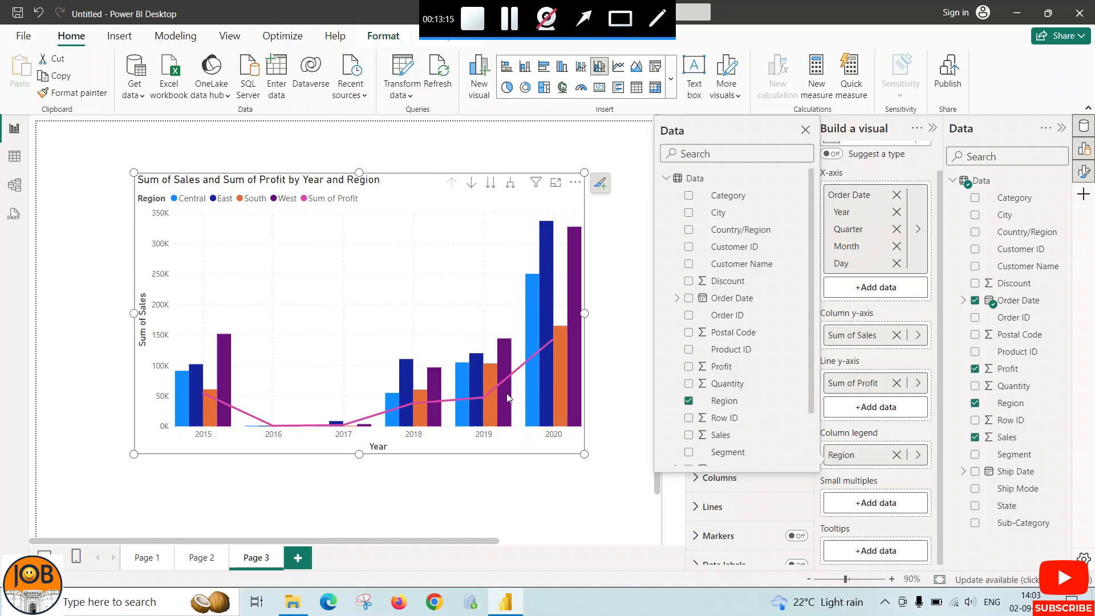
click(590, 509)
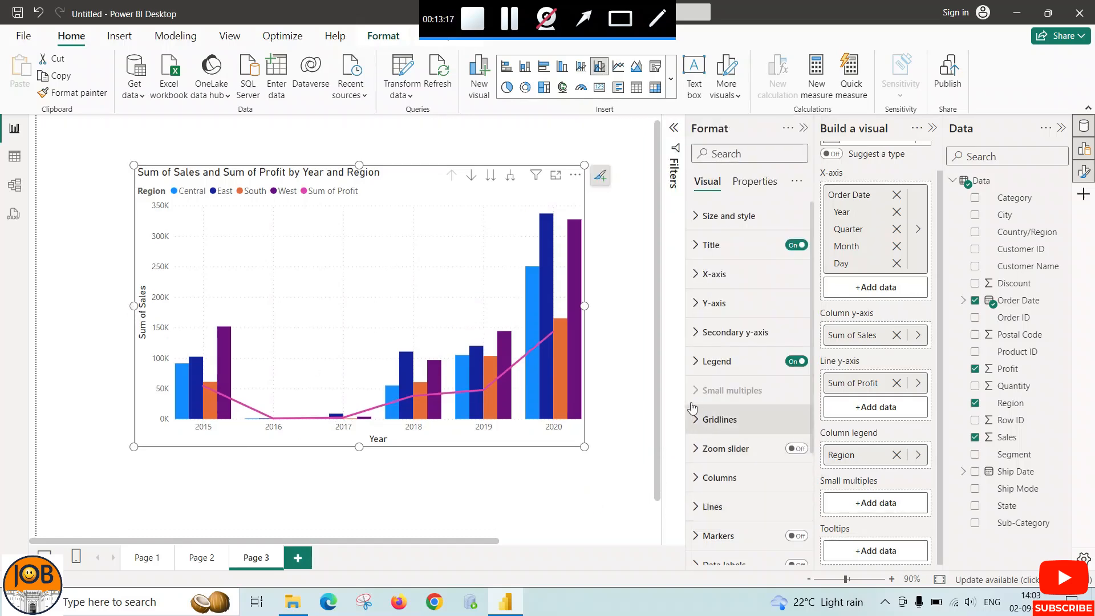
Turn on data labels for the line and clustered column chart and widen it toward the page's left edge
scroll(718, 473, down, 5)
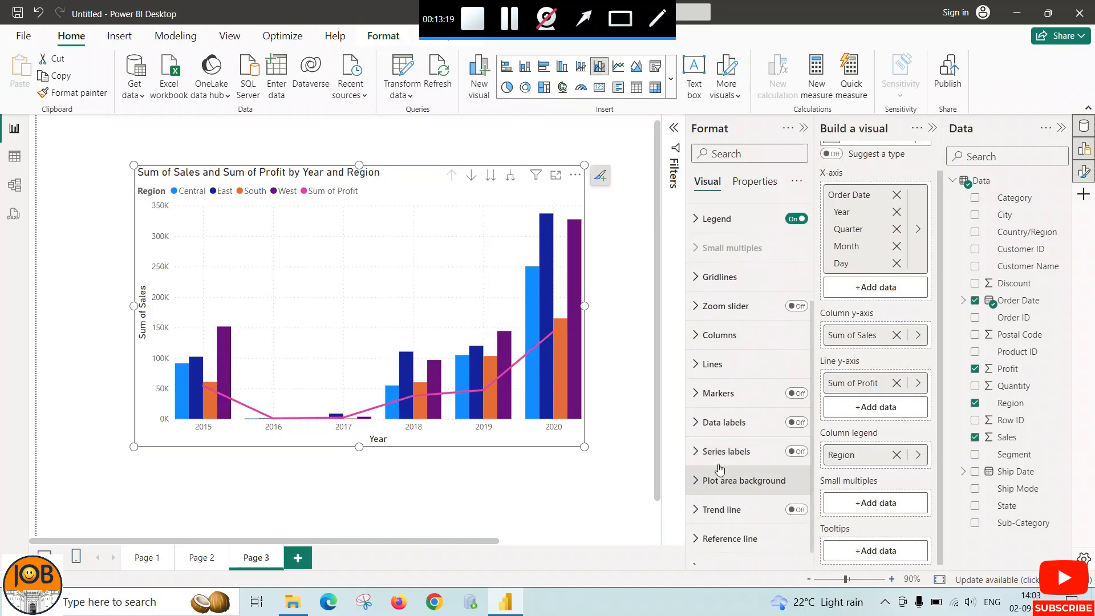
click(796, 422)
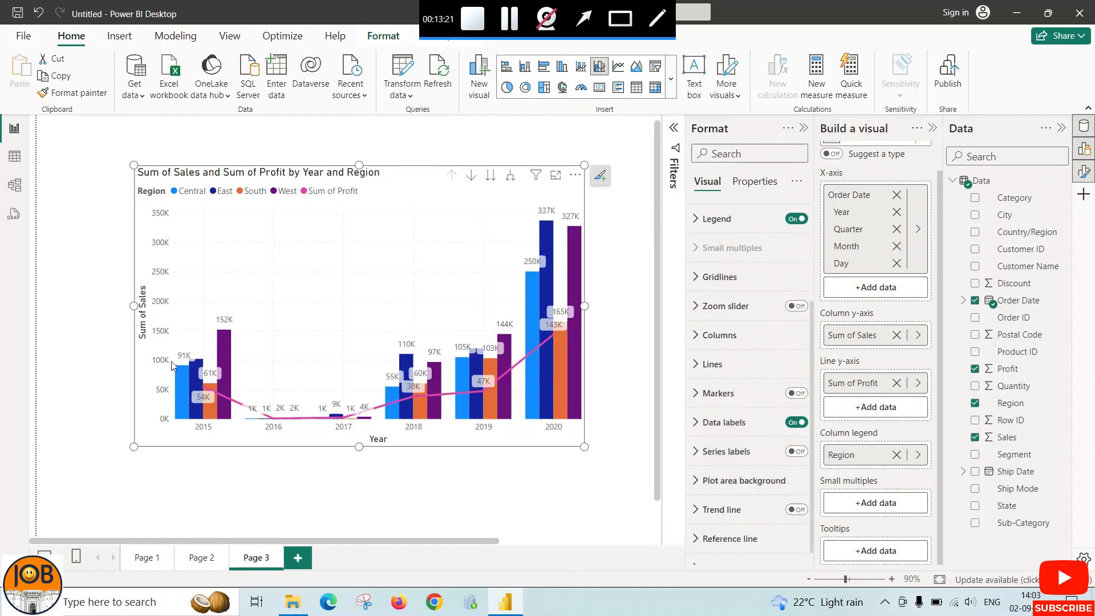
drag(133, 305, 77, 306)
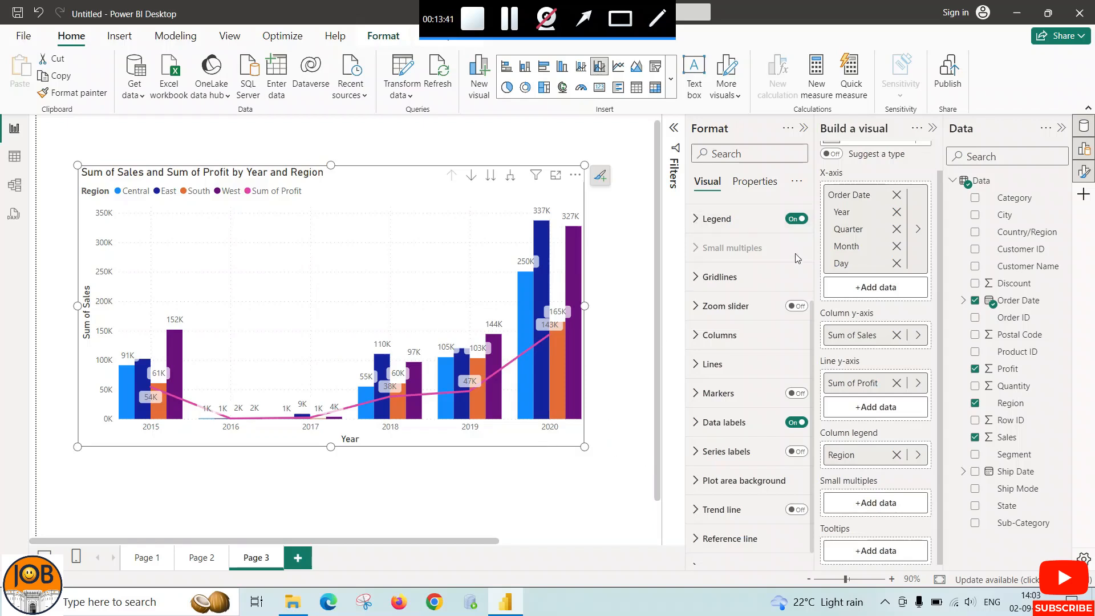
scroll(809, 434, down, 1)
scroll(799, 467, up, 5)
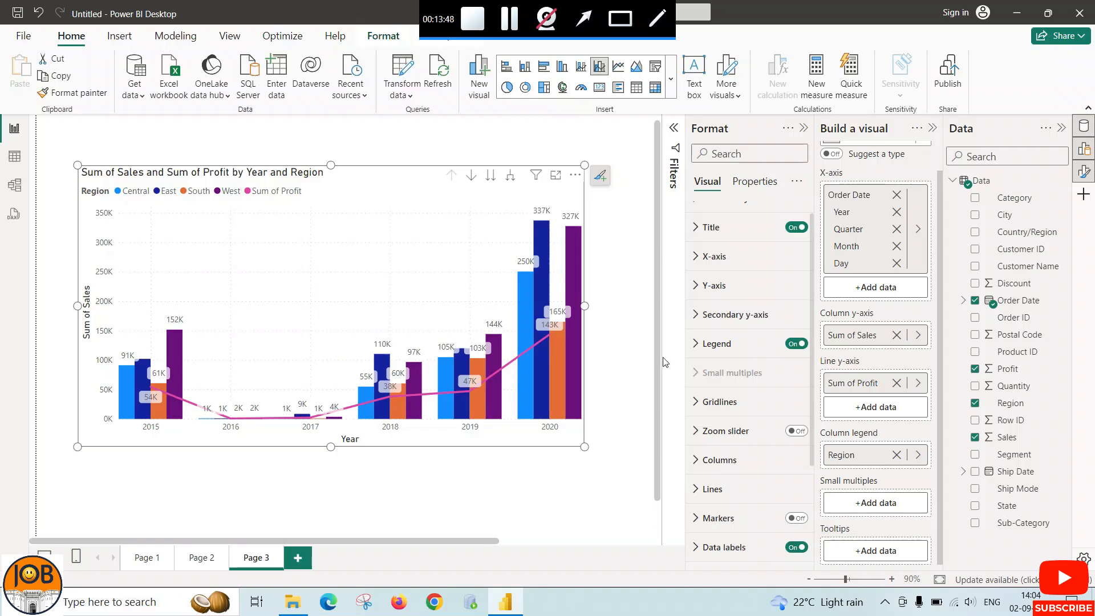
scroll(734, 365, down, 5)
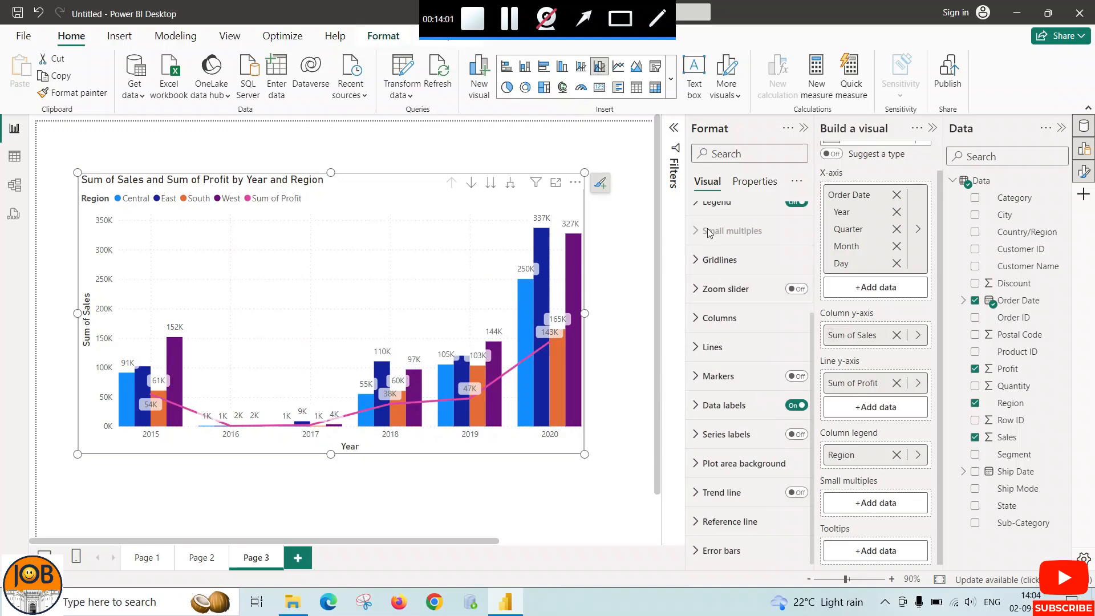
Add a fourth report page, insert an empty area chart on it, and move the chart toward the page's middle
click(672, 78)
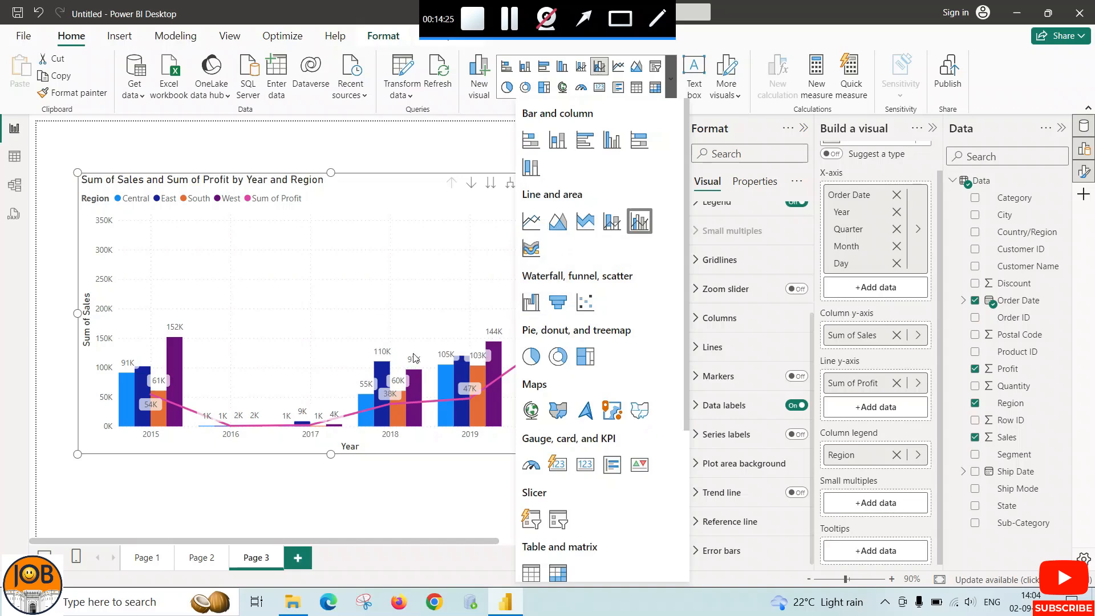
click(297, 558)
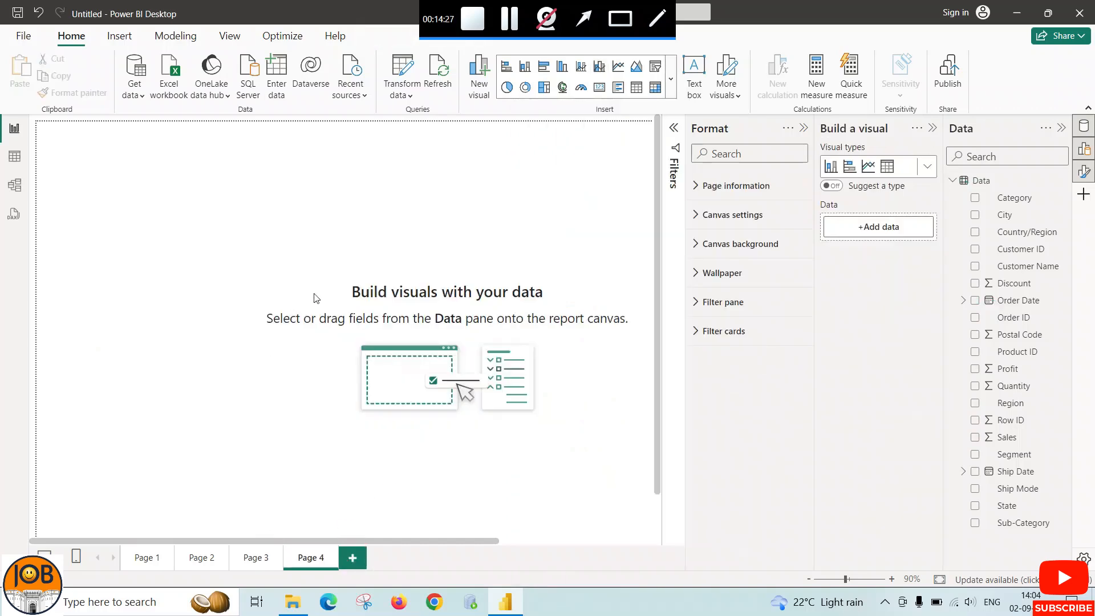
click(671, 81)
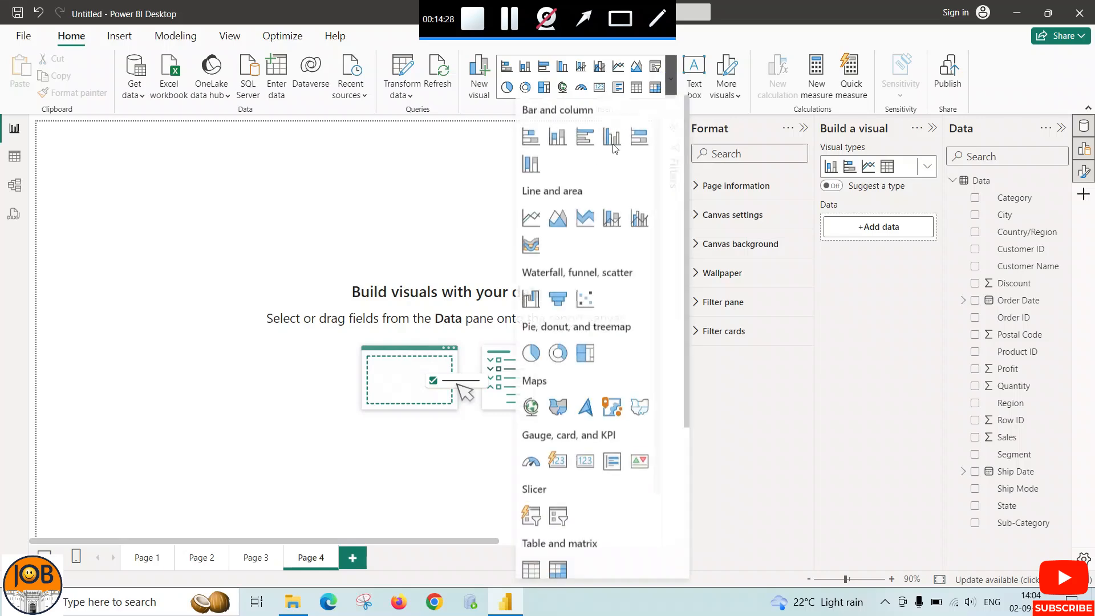
click(559, 218)
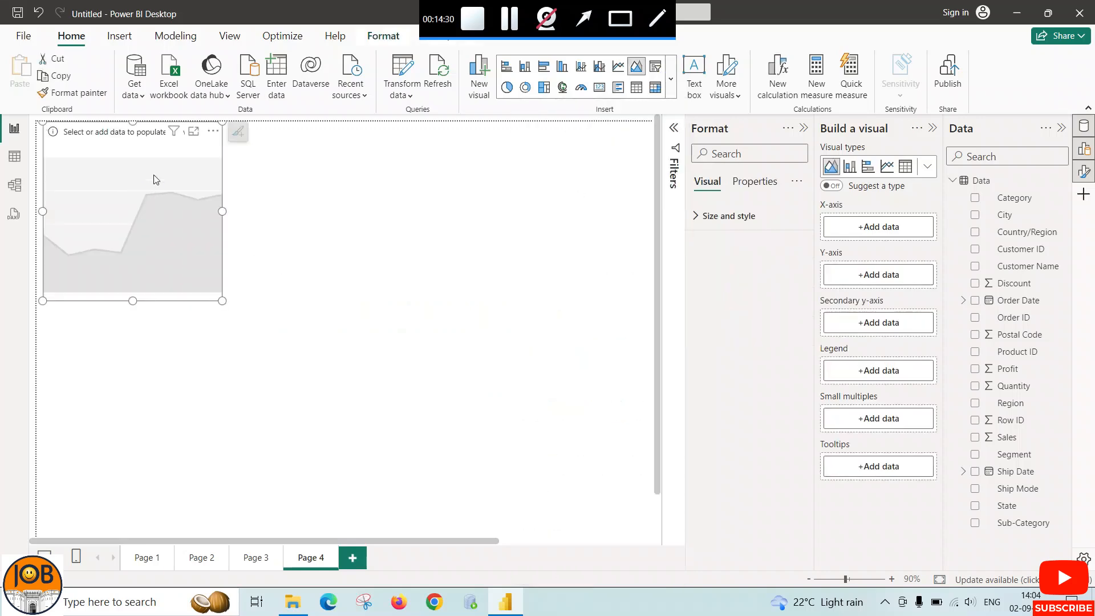
drag(155, 180, 328, 275)
Plot Sales on the Y-axis against Order Date on the X-axis in the area chart, and widen the chart
click(878, 226)
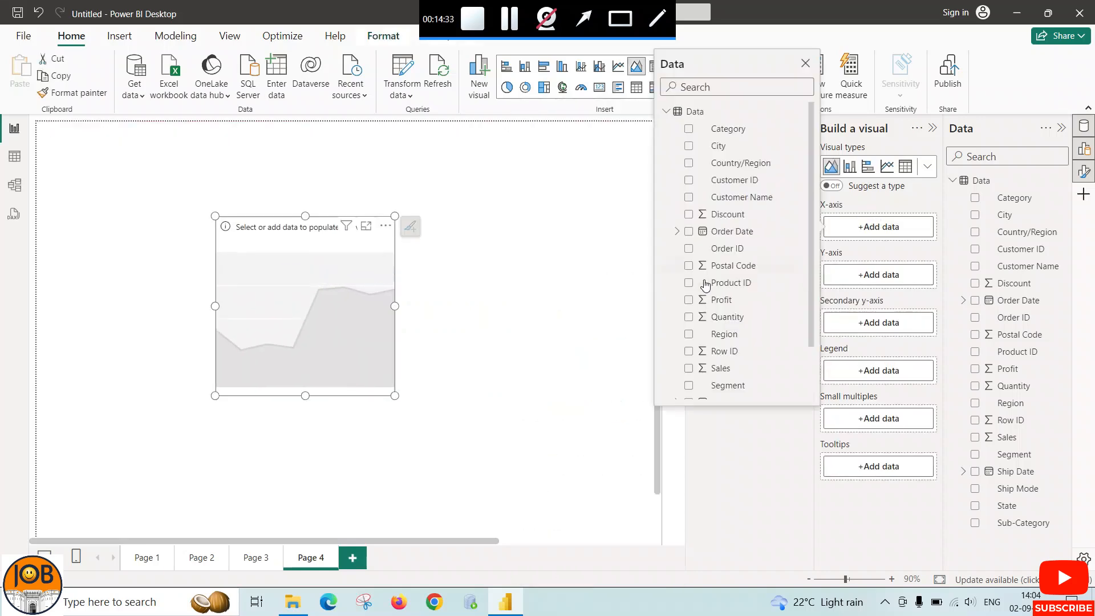
click(689, 231)
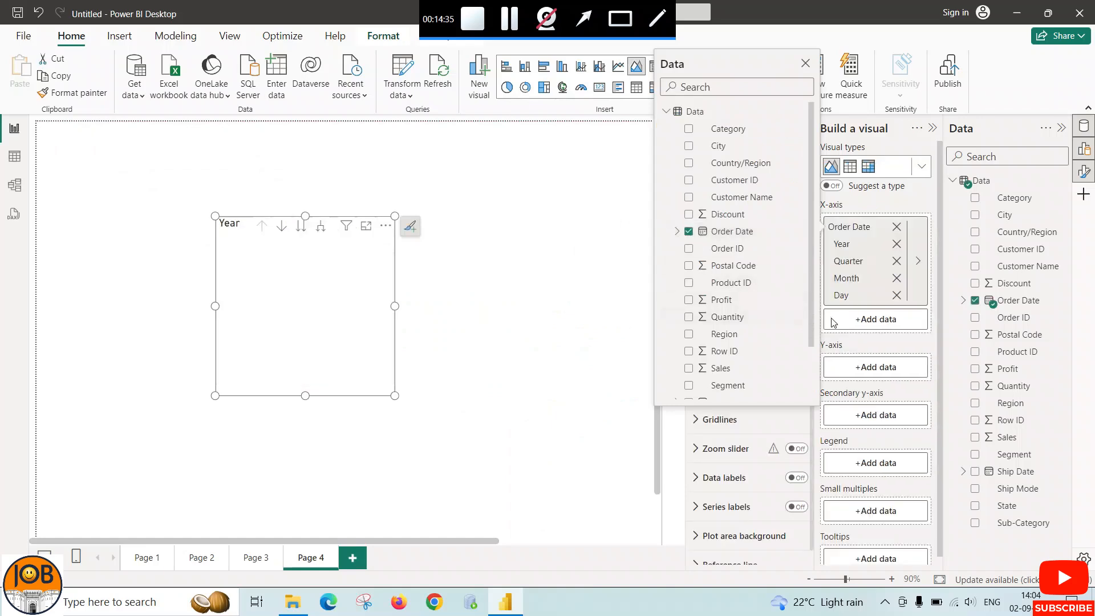
click(876, 367)
scroll(722, 448, down, 2)
click(689, 444)
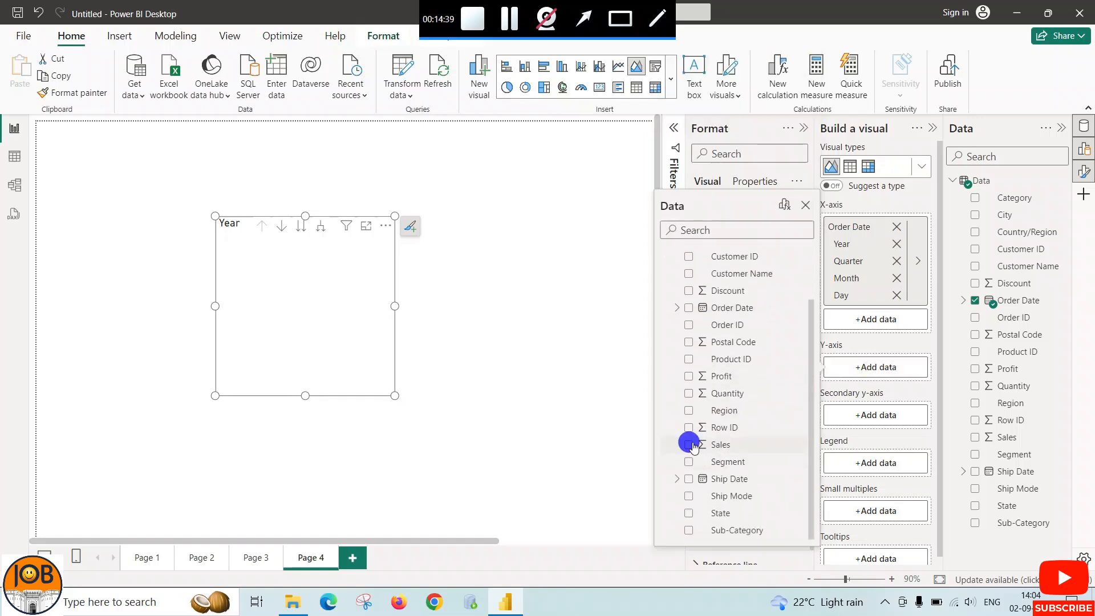
click(397, 306)
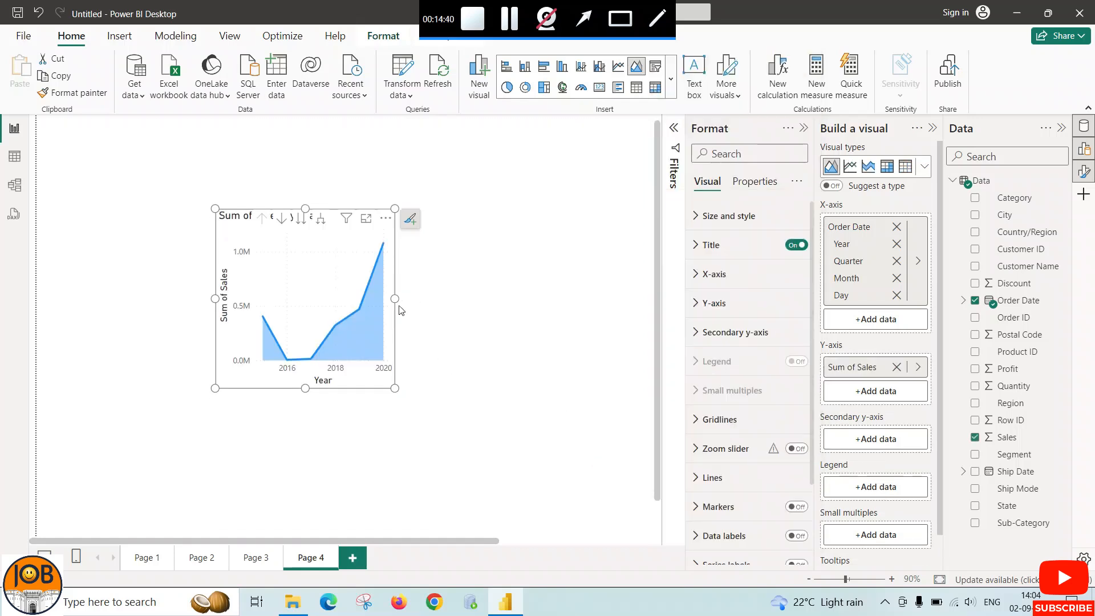
drag(394, 306, 528, 299)
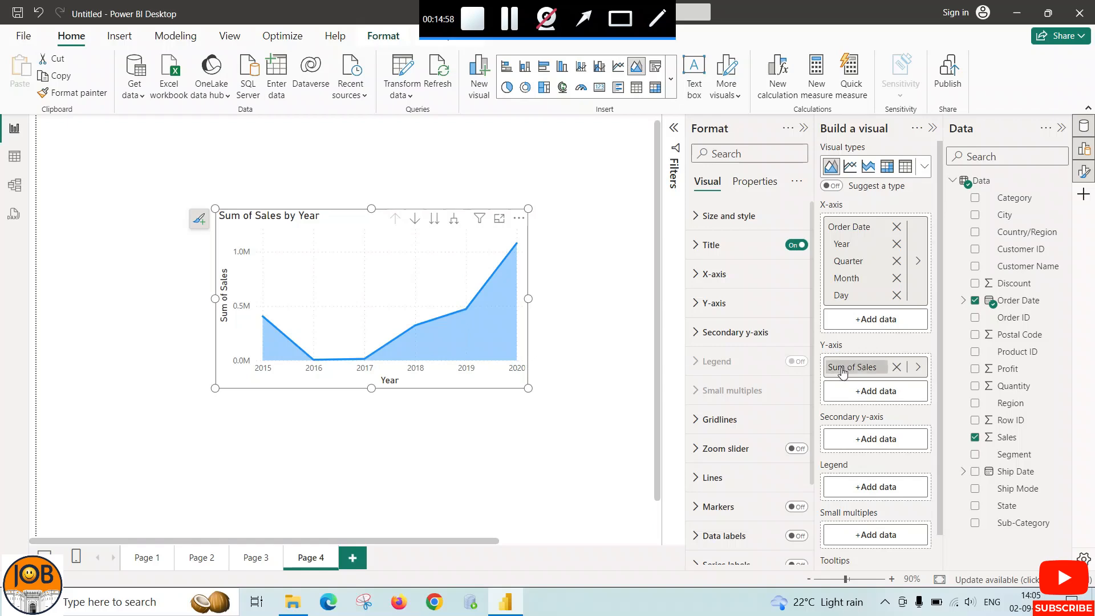
Add Profit to the area chart's secondary Y-axis and make the chart wider and taller
click(864, 440)
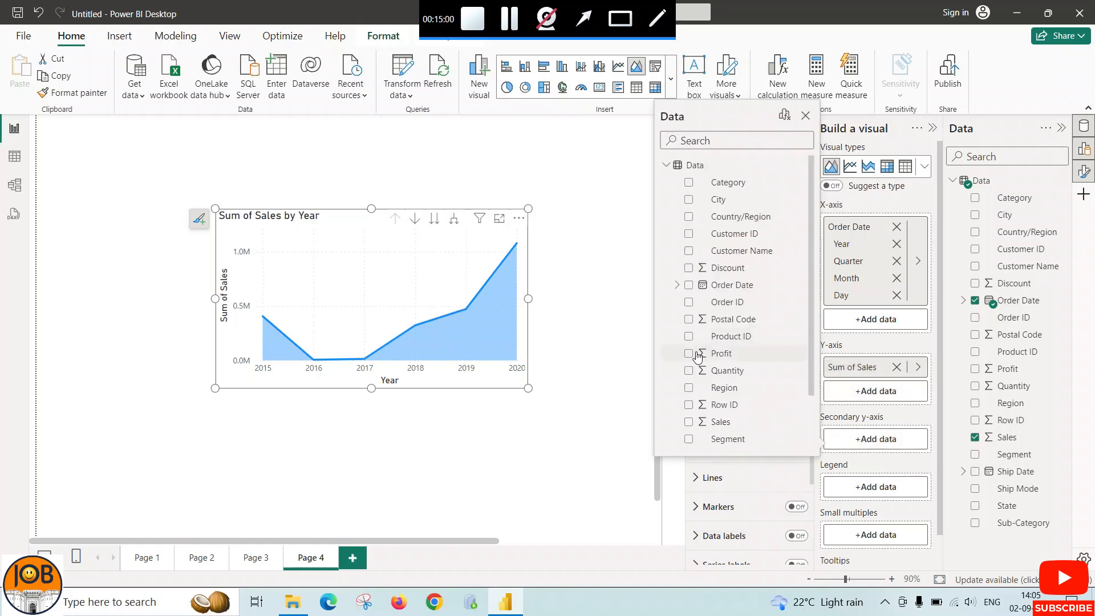
click(688, 354)
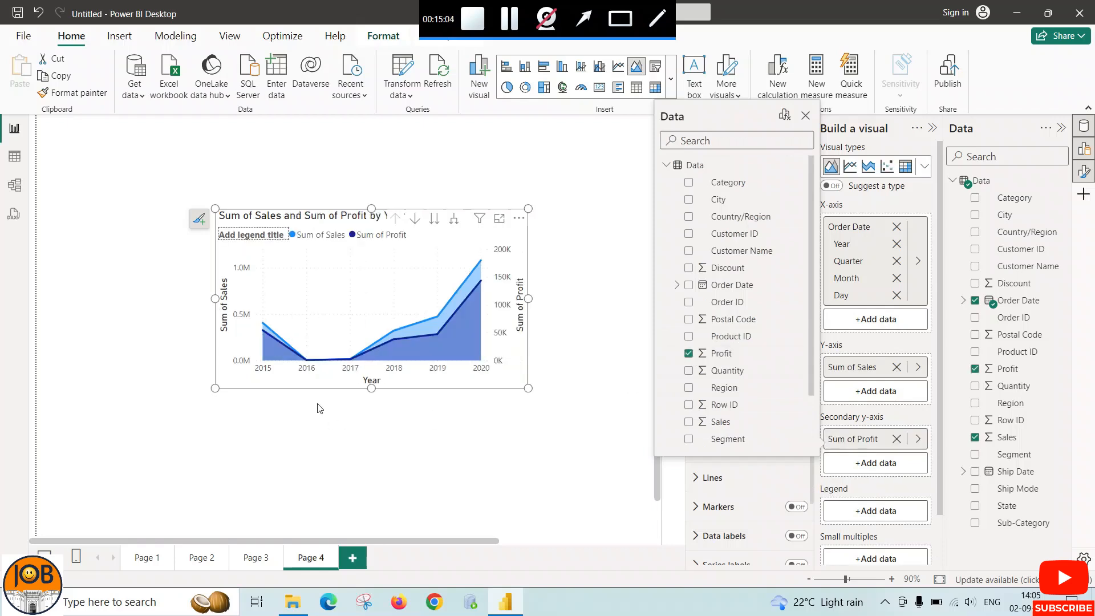
click(215, 302)
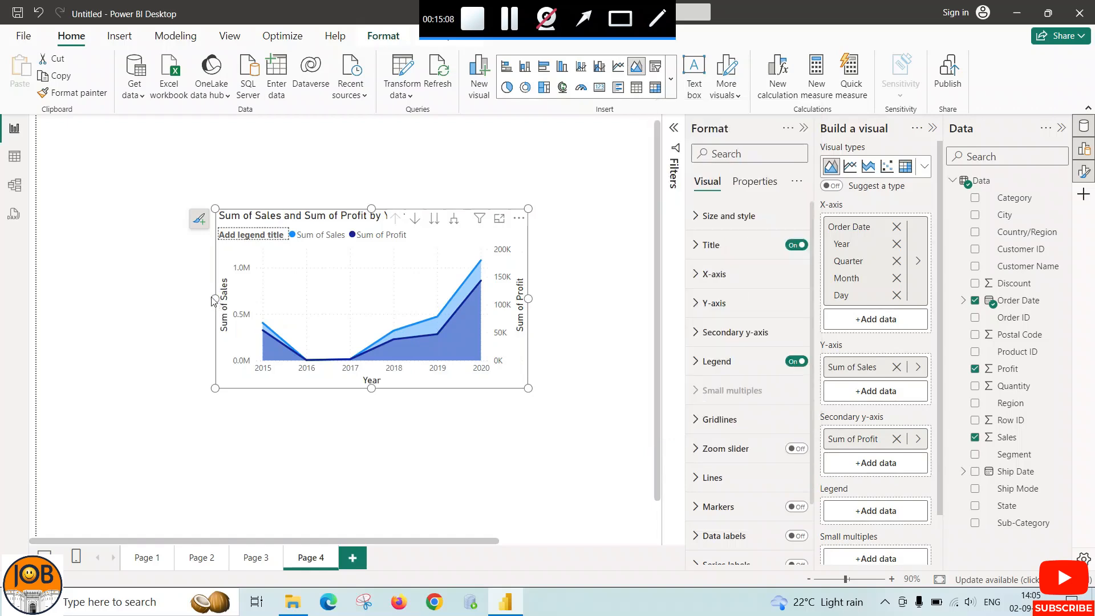
drag(212, 300, 152, 298)
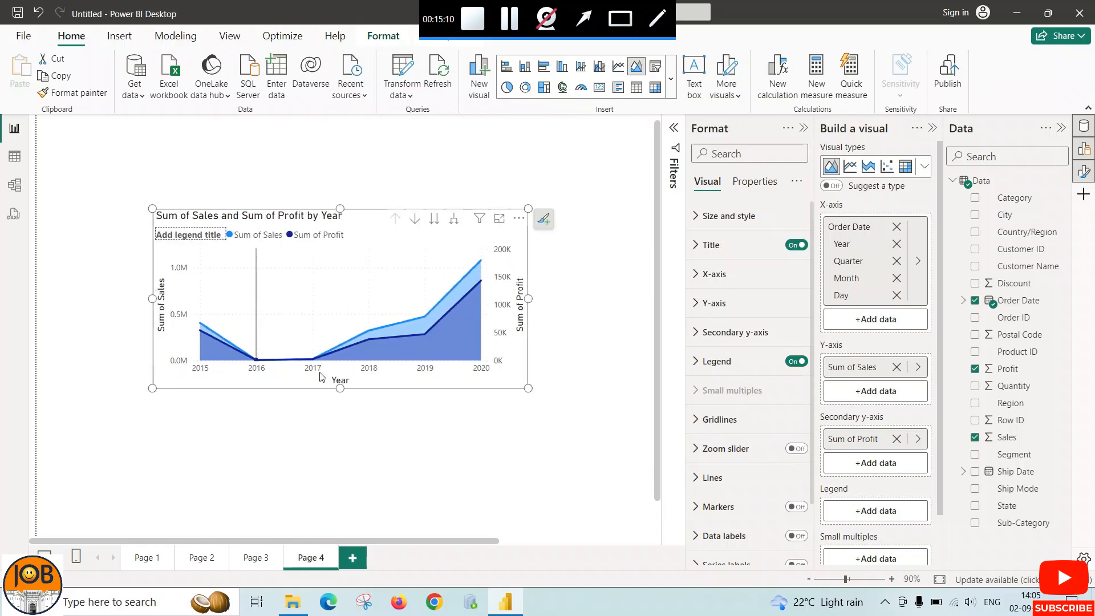
drag(340, 389, 341, 445)
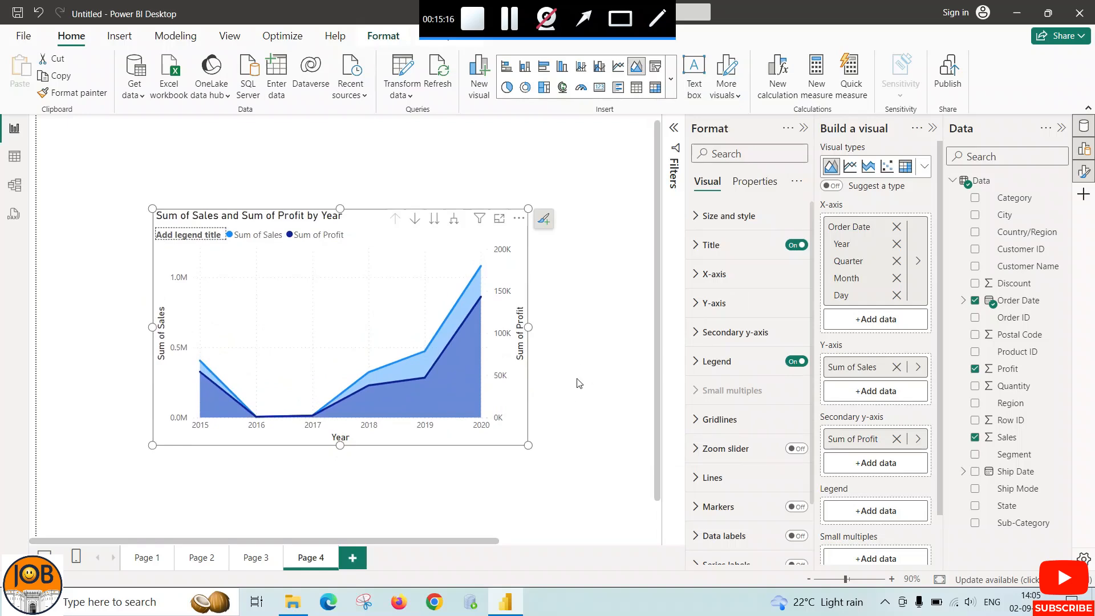
Split the area chart into small multiples by Region and enlarge it to fit the four panels
scroll(912, 465, down, 2)
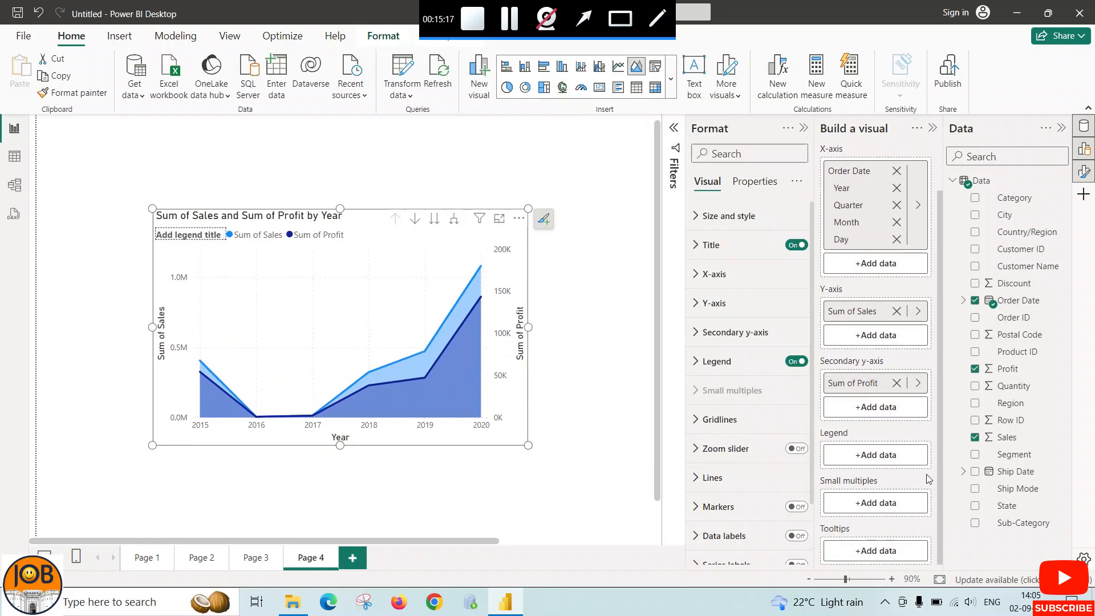
click(870, 499)
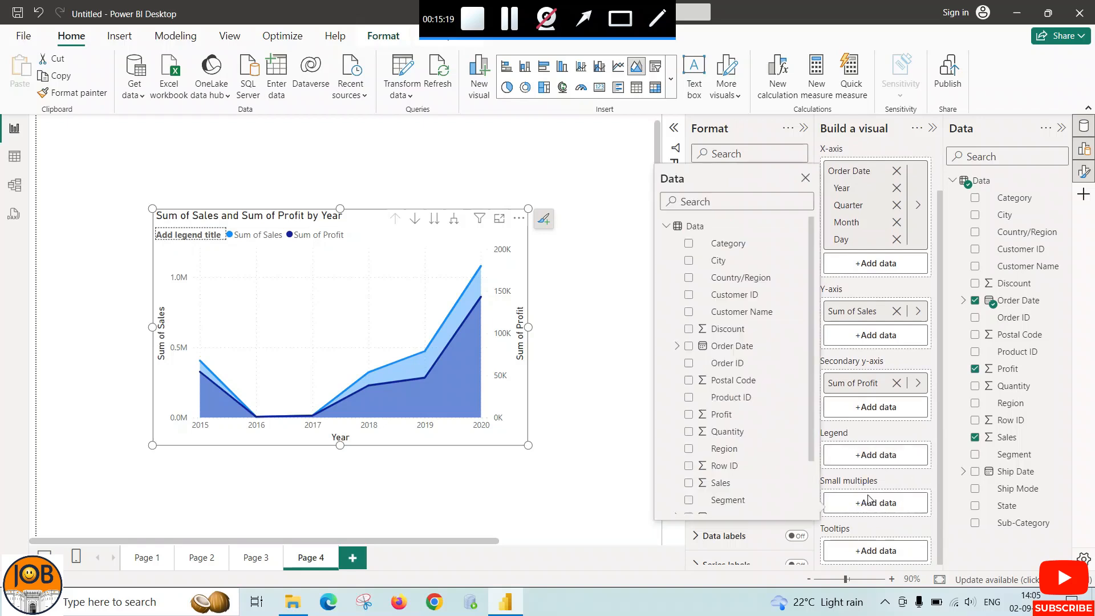
click(689, 448)
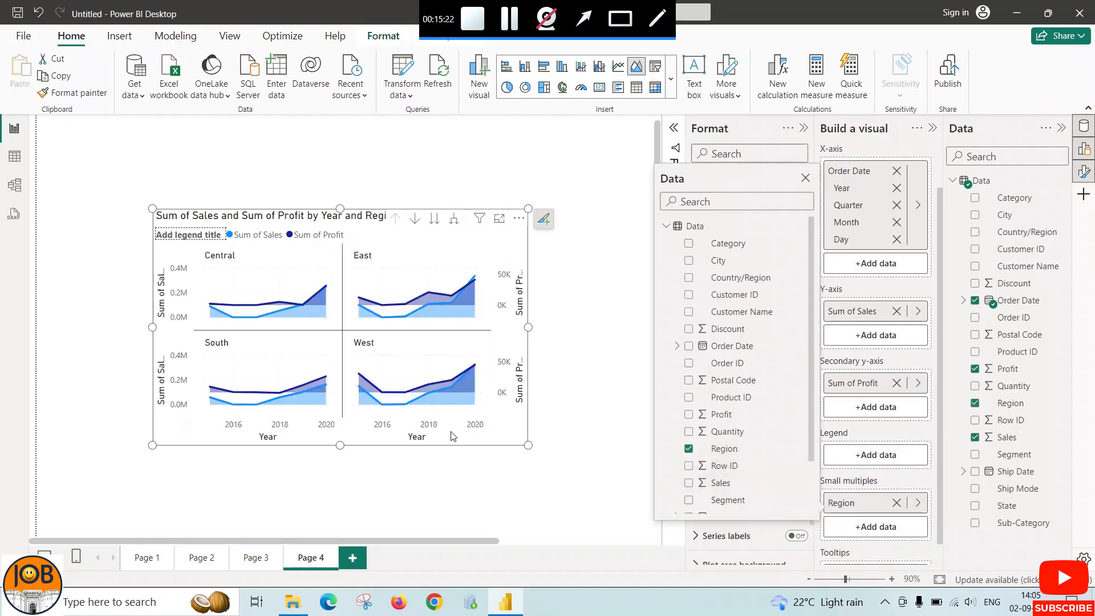
click(539, 459)
drag(529, 446, 611, 490)
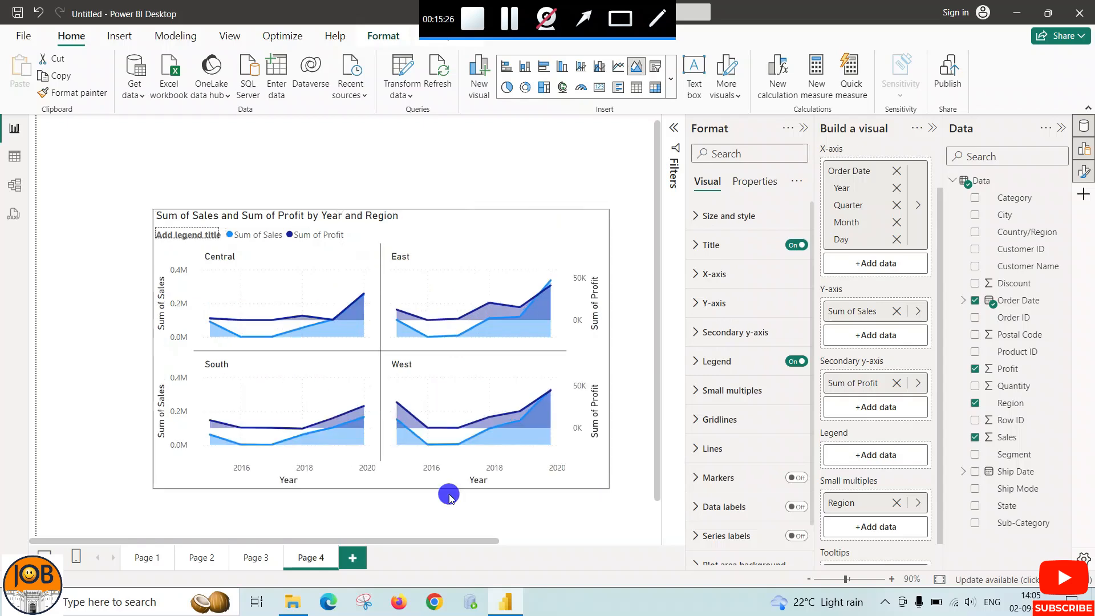
drag(147, 485, 106, 498)
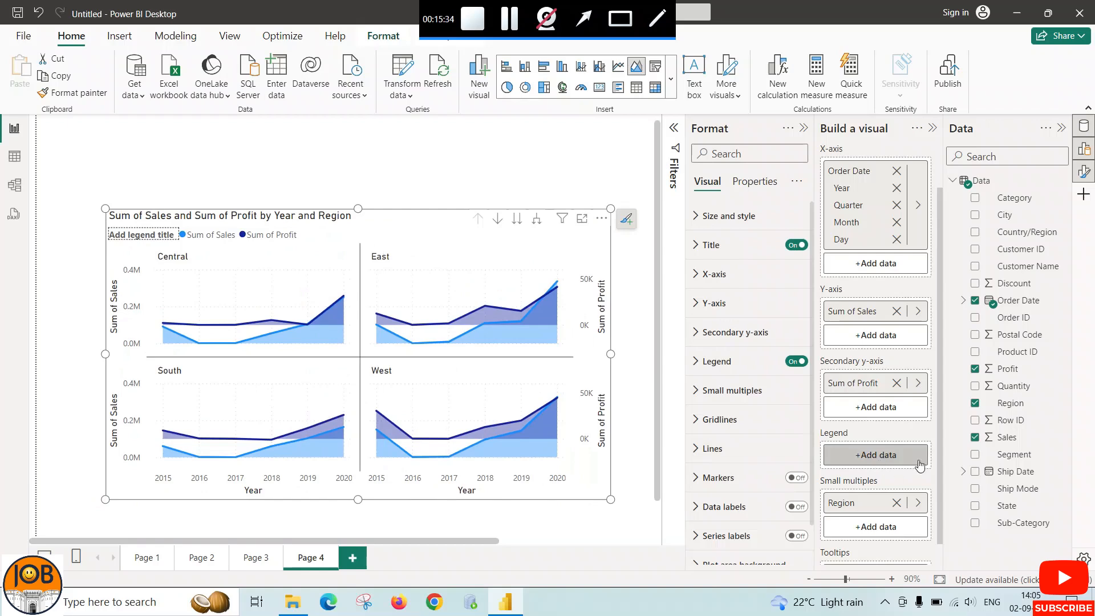
Add a fifth report page, insert an empty stacked area chart on it, and enlarge the chart
click(352, 557)
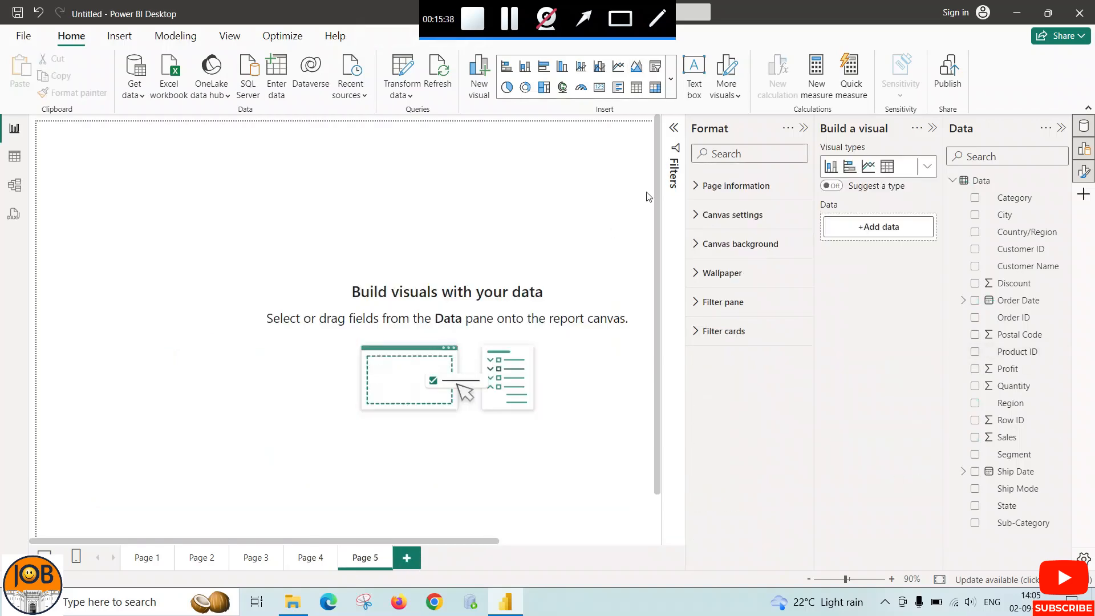
click(671, 80)
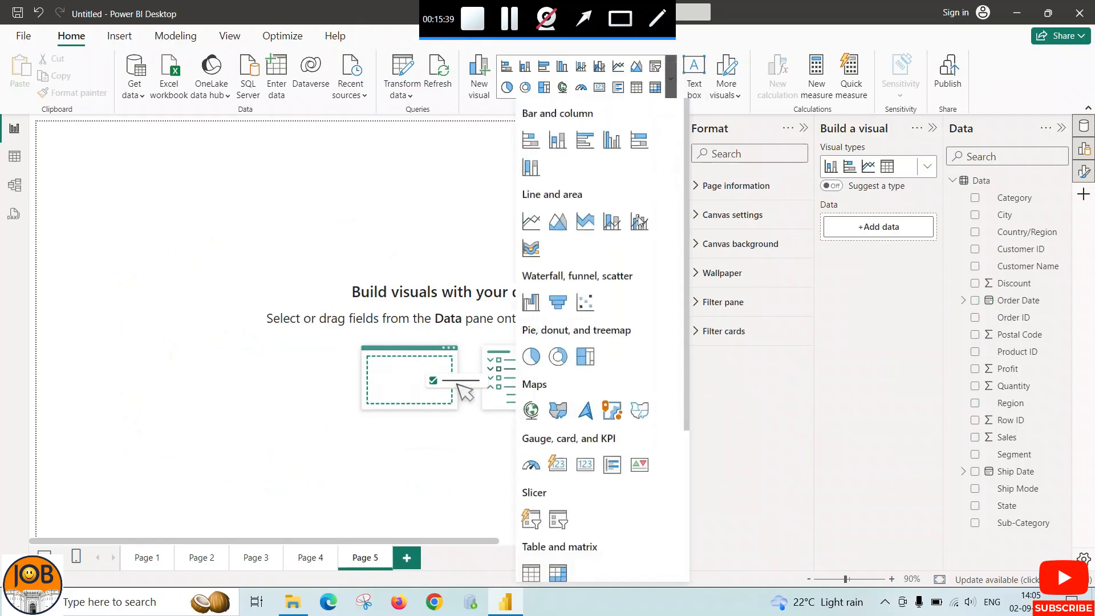
click(583, 226)
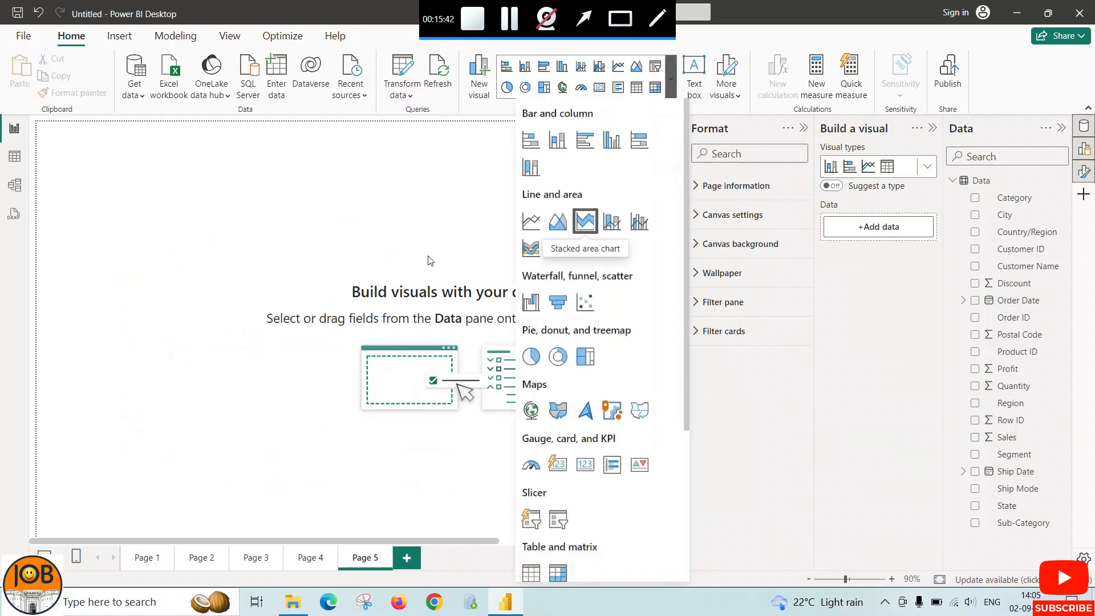
drag(221, 210, 366, 215)
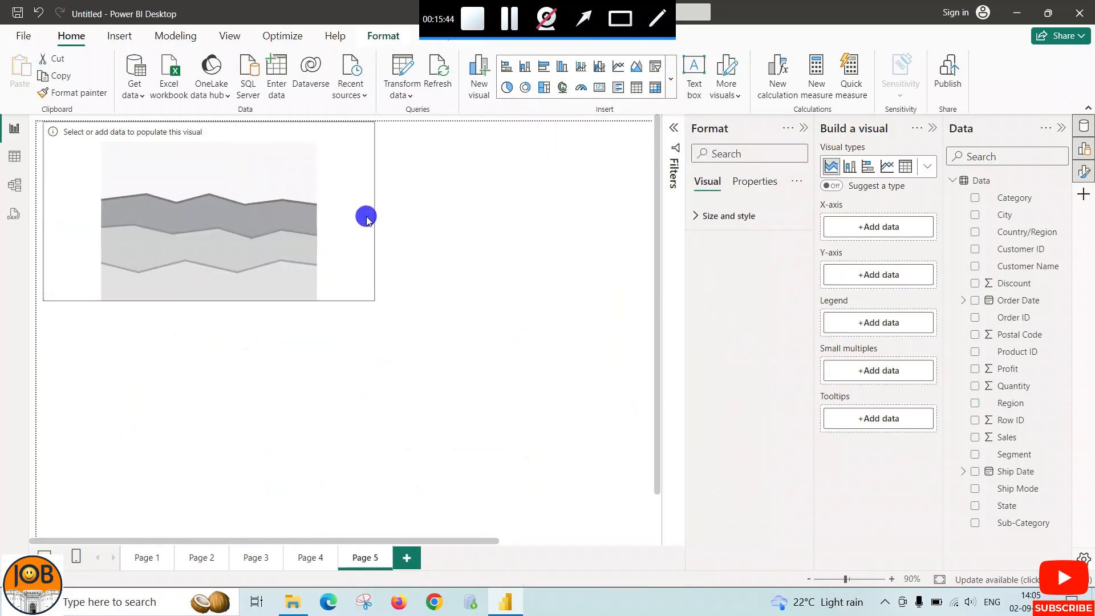
drag(209, 299, 227, 394)
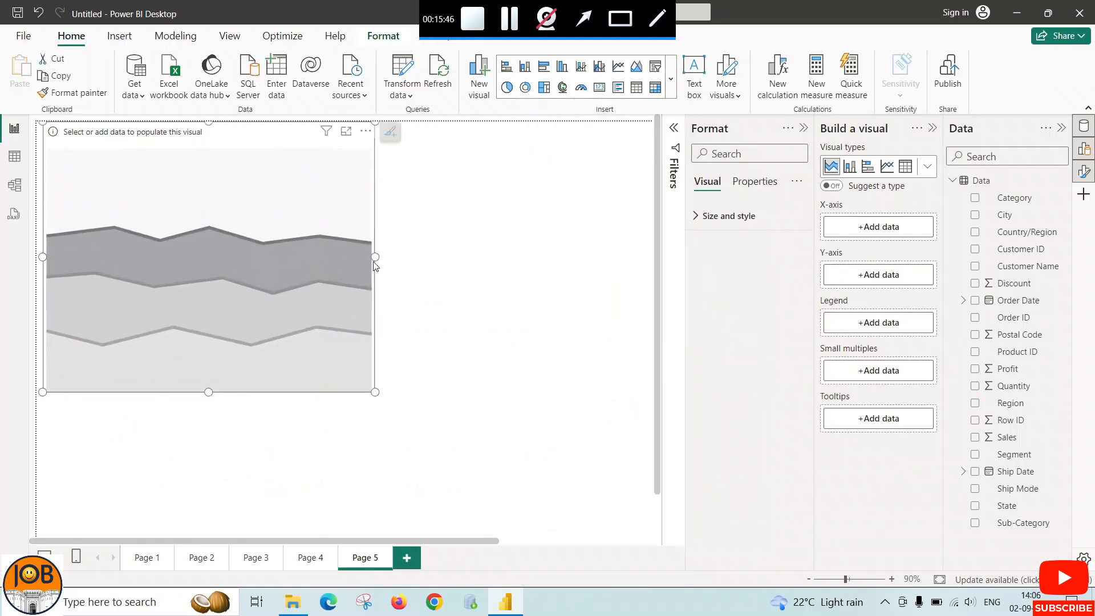
drag(373, 256, 437, 256)
Assign Order Date to the stacked area chart's X-axis and Sales to its Y-axis
click(869, 228)
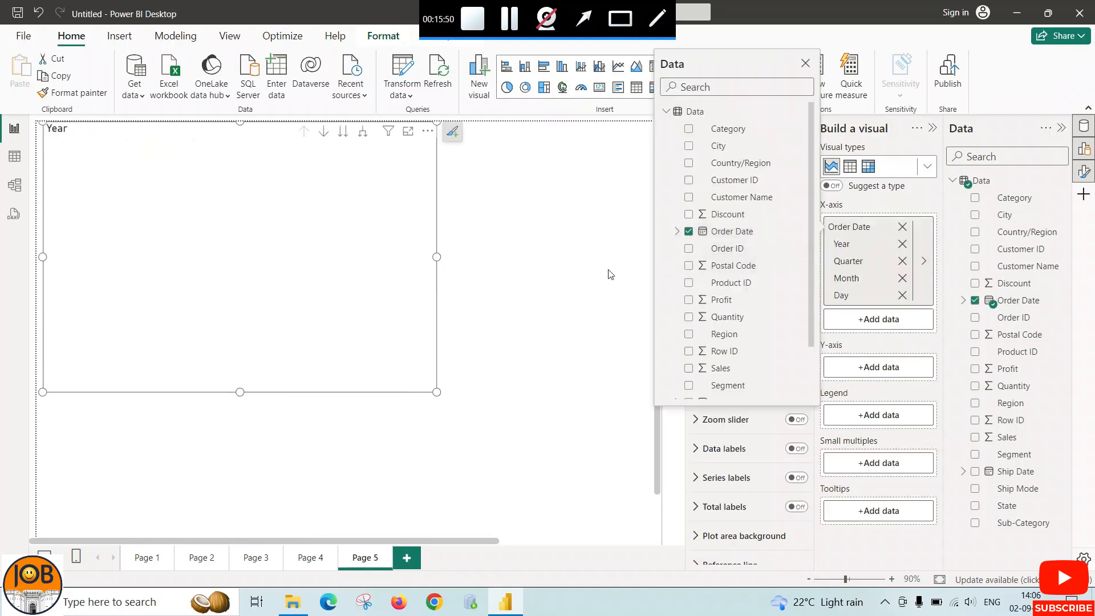
click(899, 368)
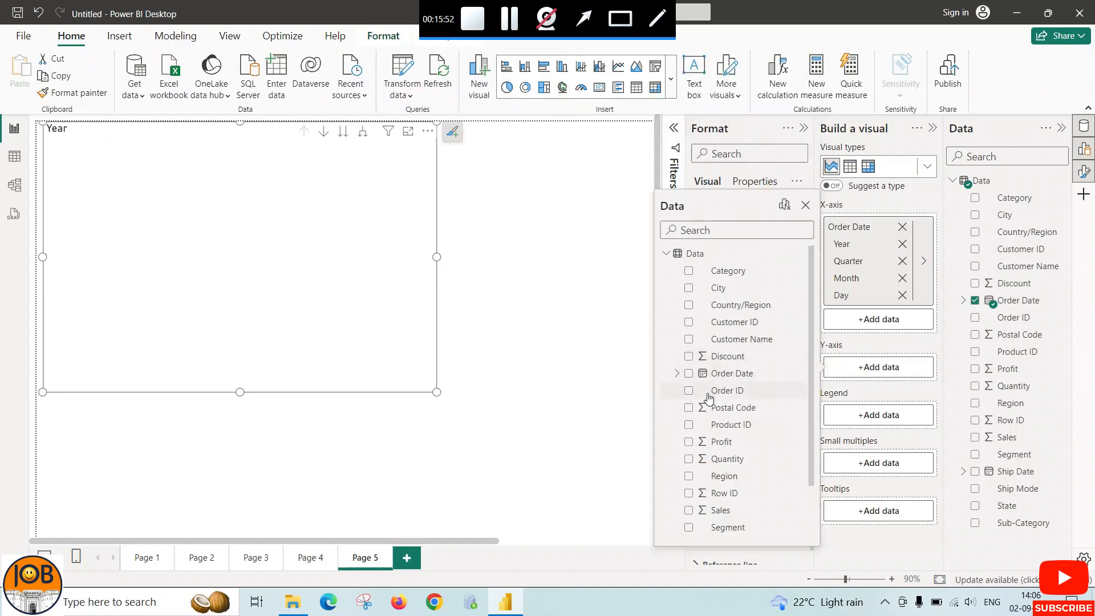
scroll(704, 454, down, 1)
click(691, 446)
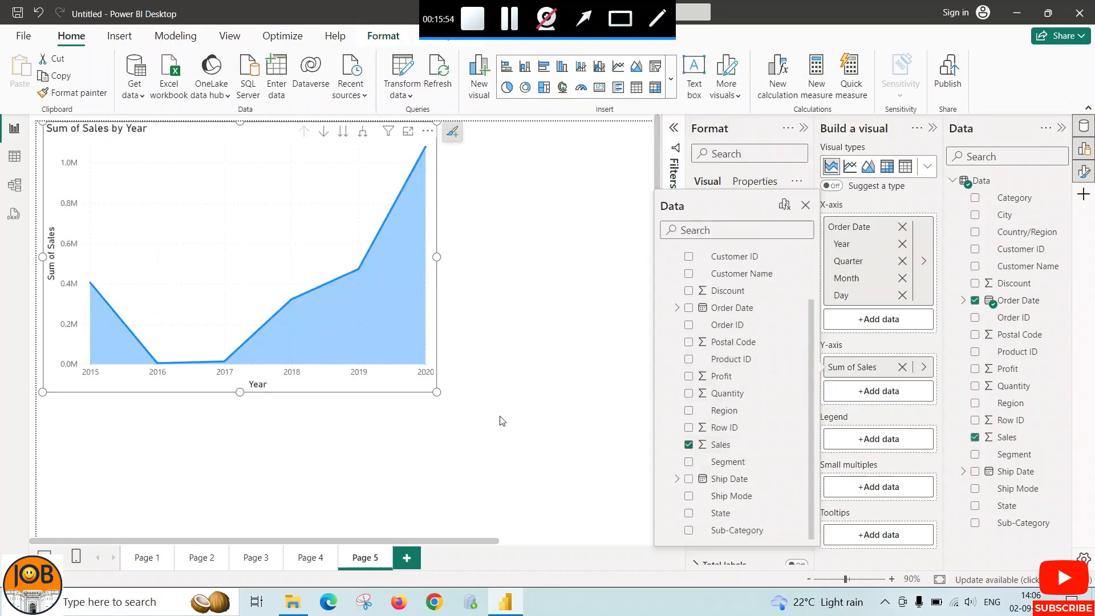
Set Region as the stacked area chart's legend, then widen the chart and move it toward the page's middle
click(892, 440)
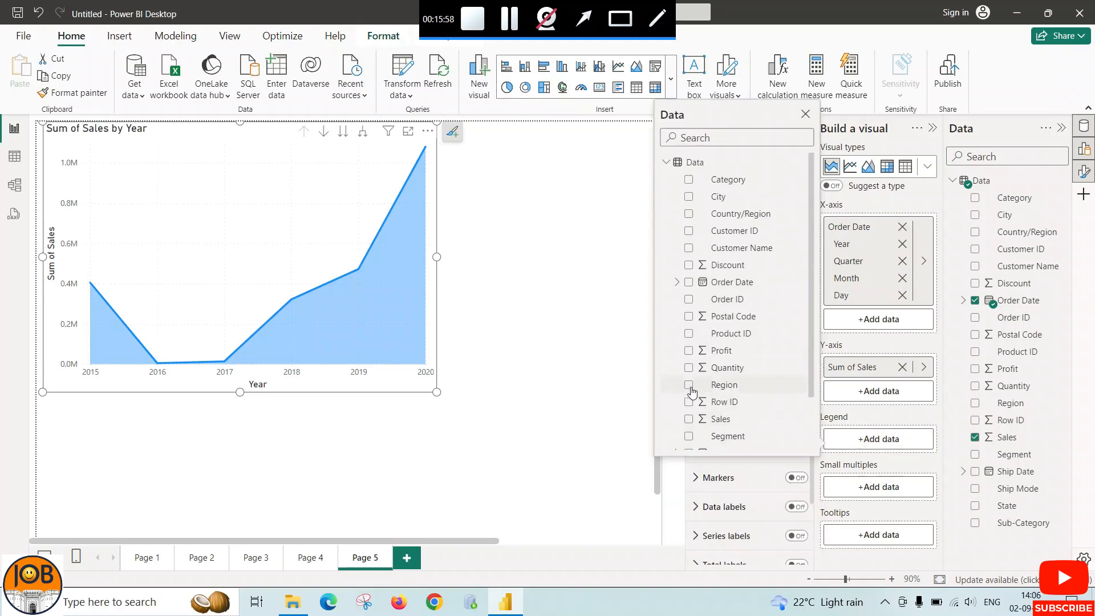
click(689, 385)
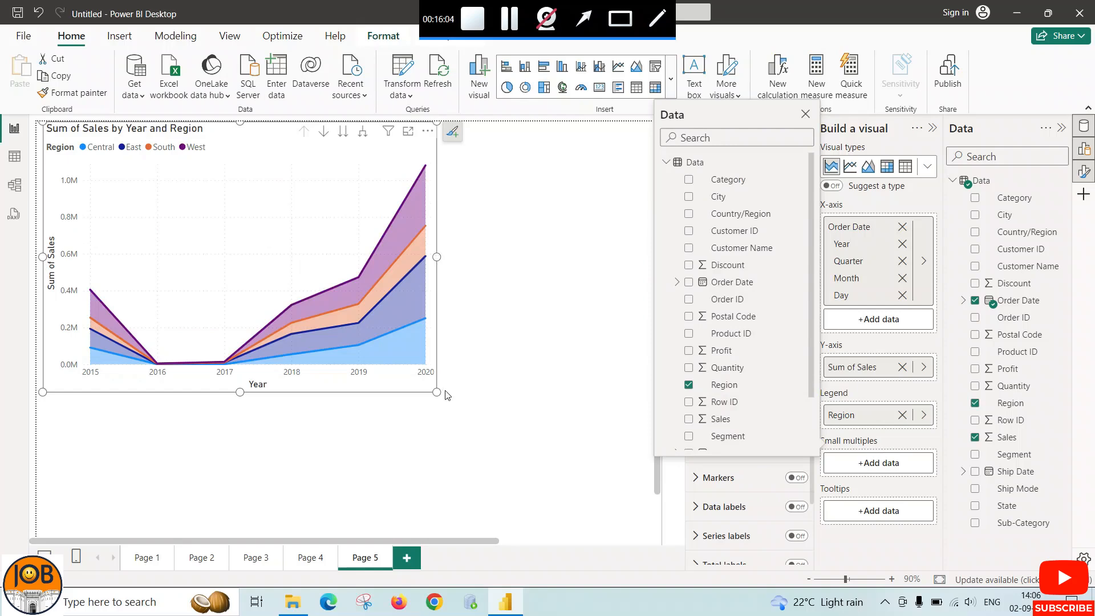
click(428, 250)
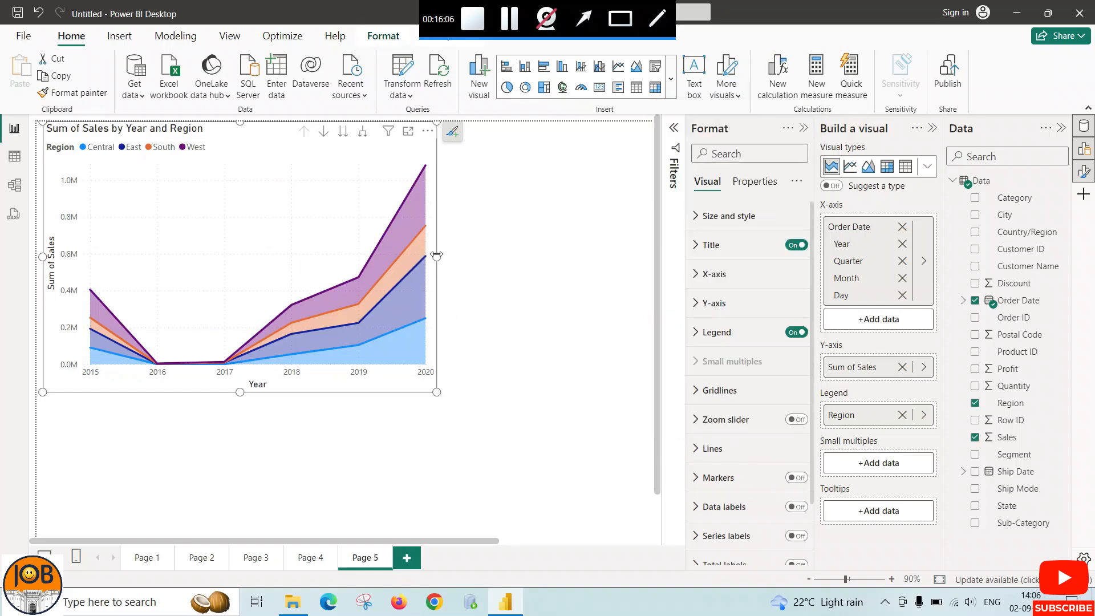
drag(517, 257, 571, 260)
drag(322, 157, 360, 221)
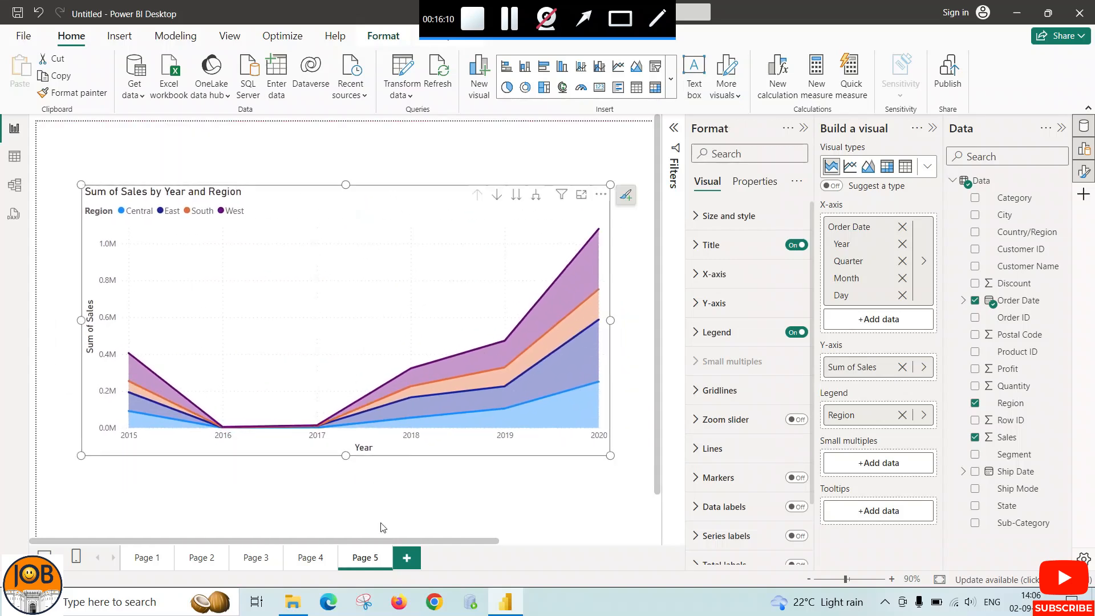
Return to Page 4 and remove Region from the area chart's small multiples
click(318, 562)
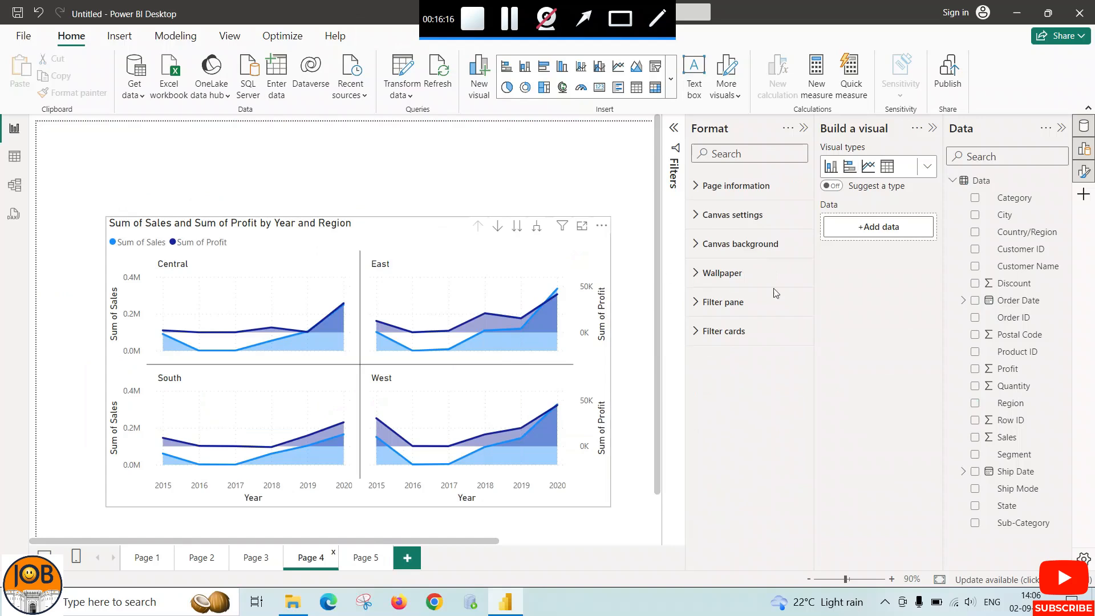
click(671, 80)
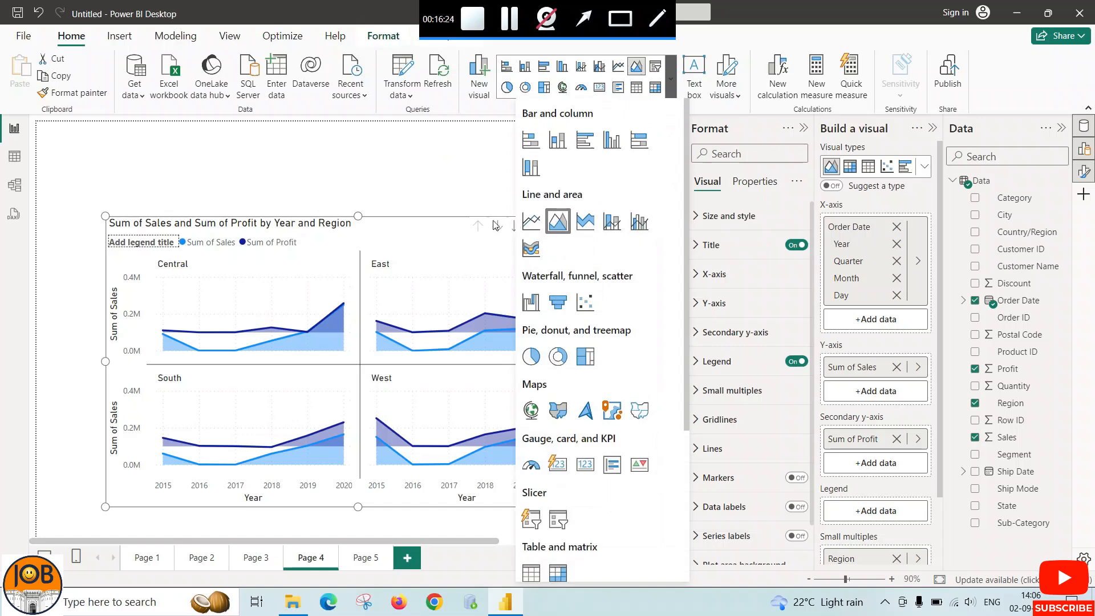
click(452, 188)
click(502, 280)
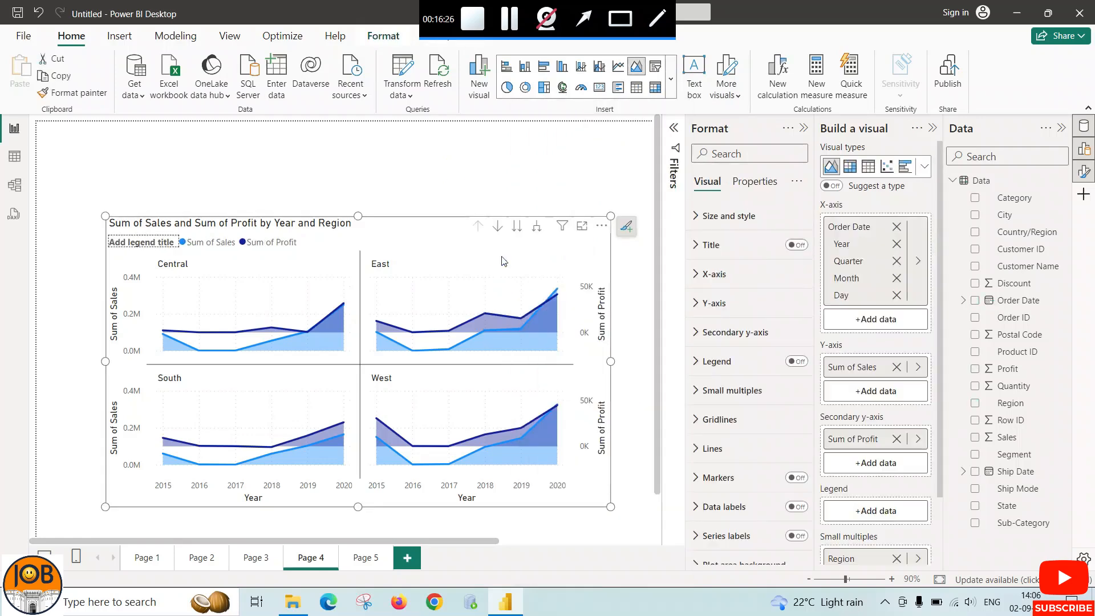
scroll(878, 439, down, 2)
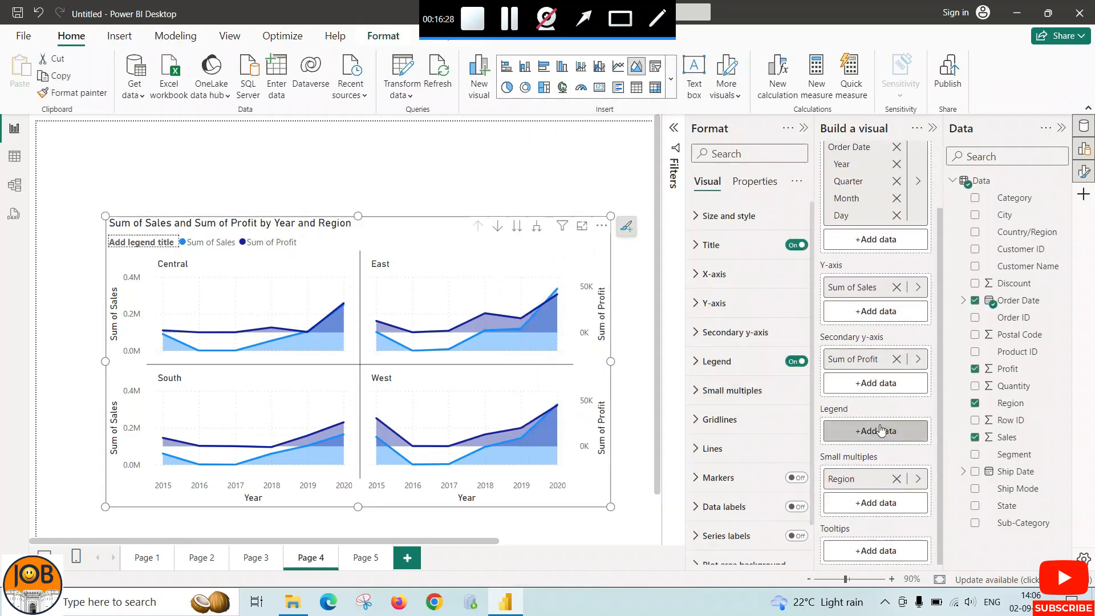
click(896, 478)
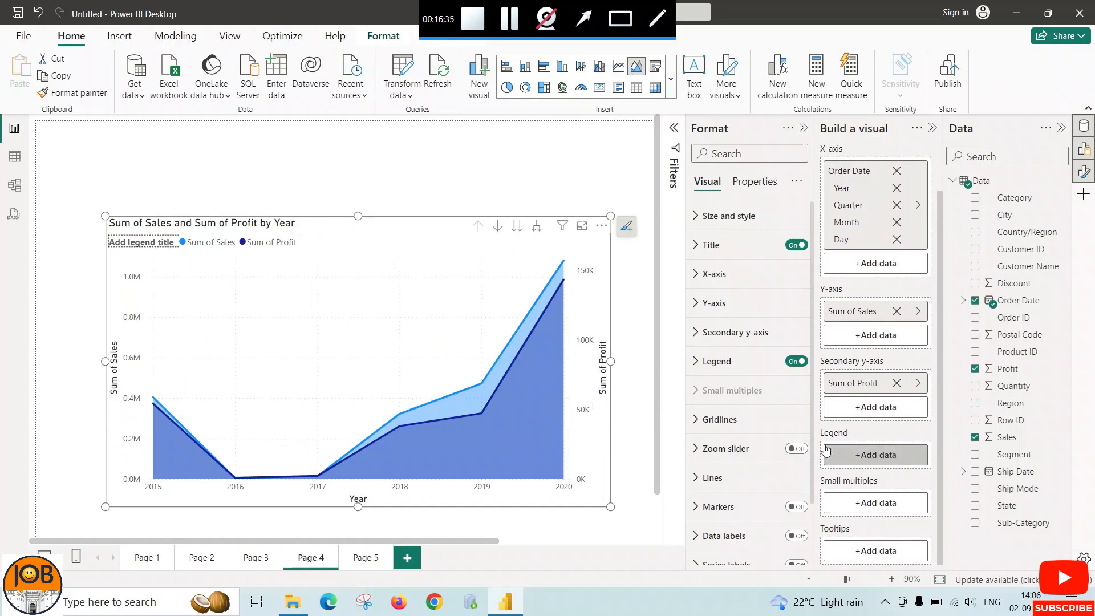
Compare the area chart on Page 4 with the stacked area chart on Page 5
scroll(627, 445, down, 2)
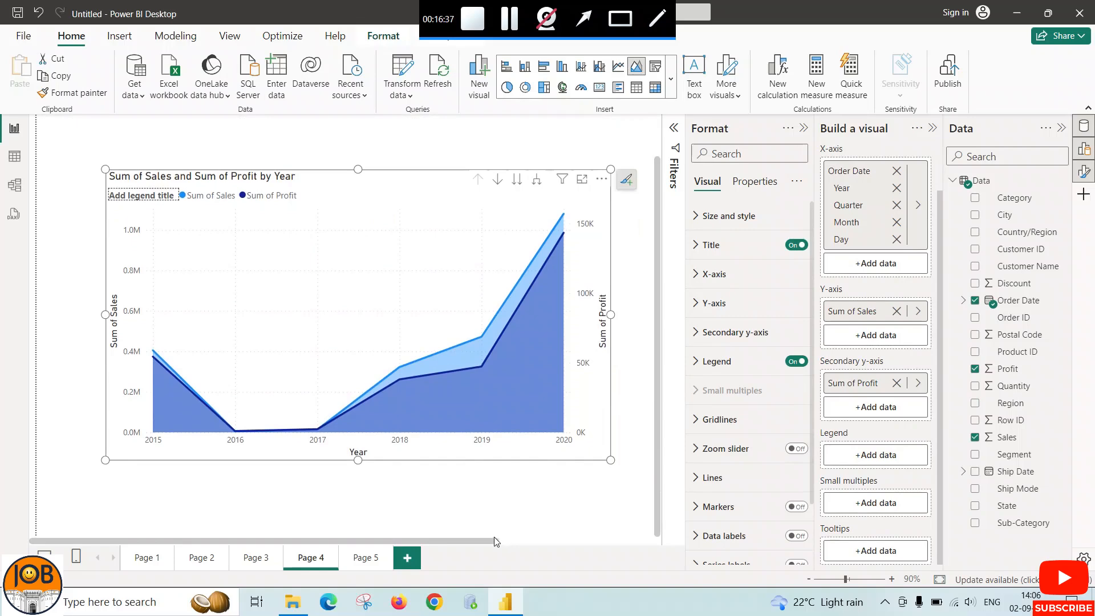
drag(494, 540, 418, 525)
click(374, 562)
click(315, 555)
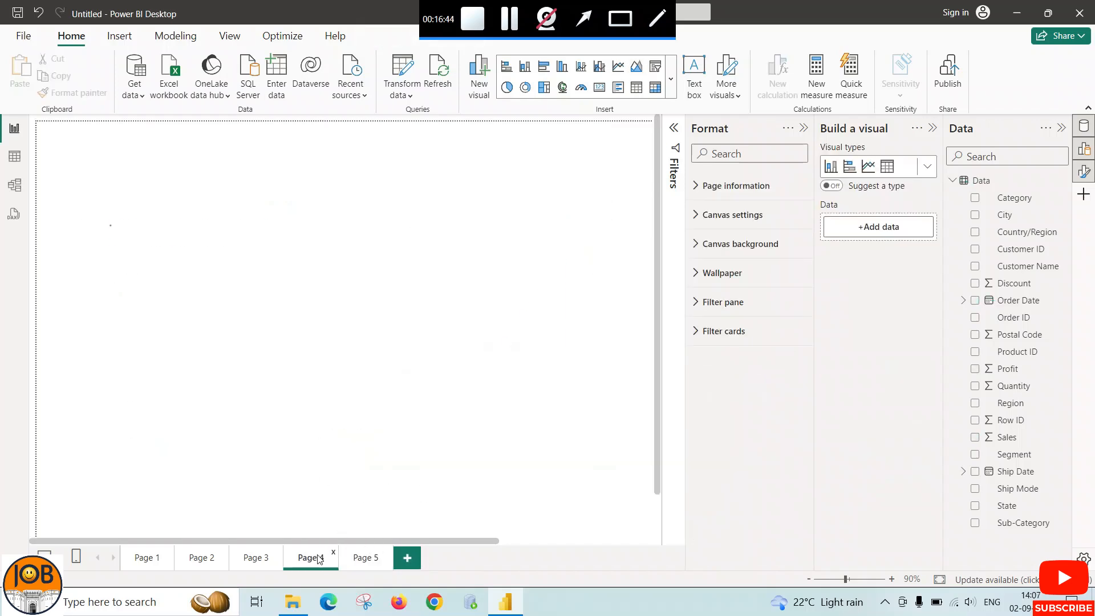
Return to Page 5 and examine the stacked area chart alongside the available line and area visual types
click(364, 558)
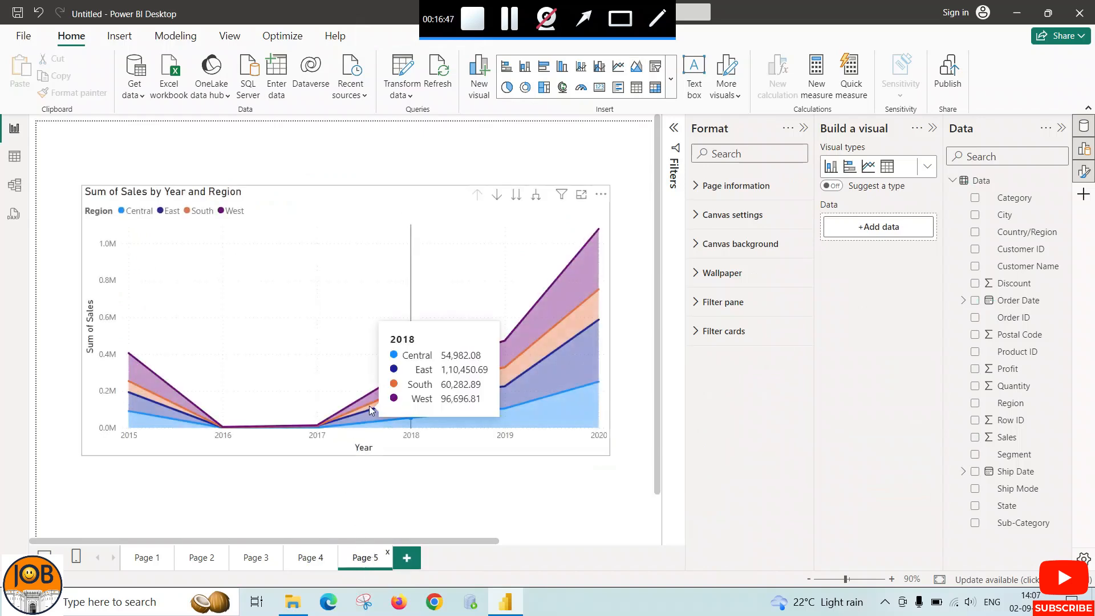
click(523, 304)
click(670, 92)
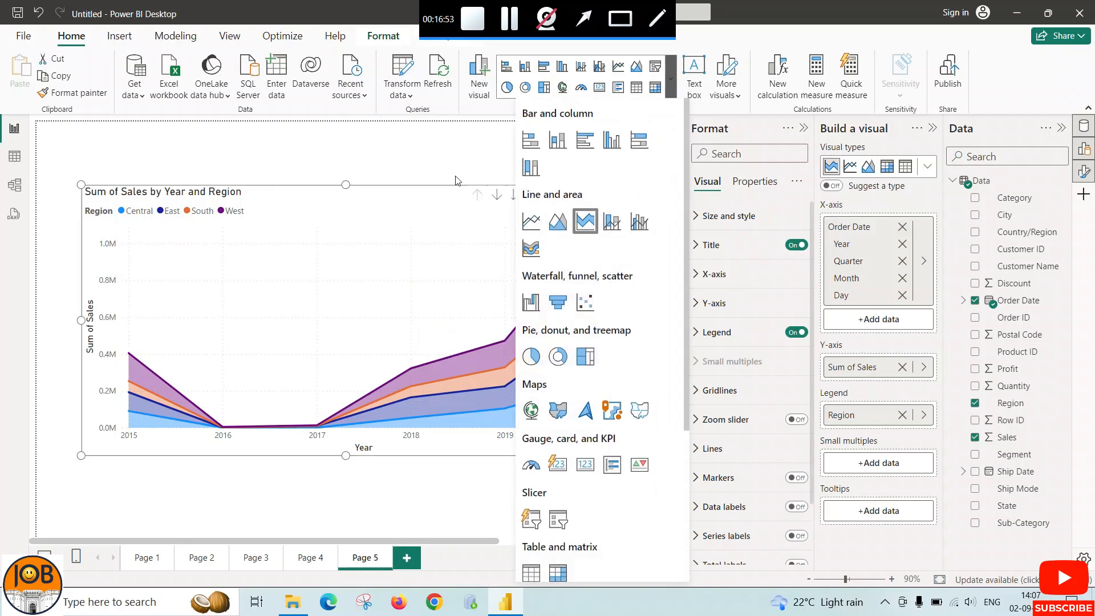
click(443, 157)
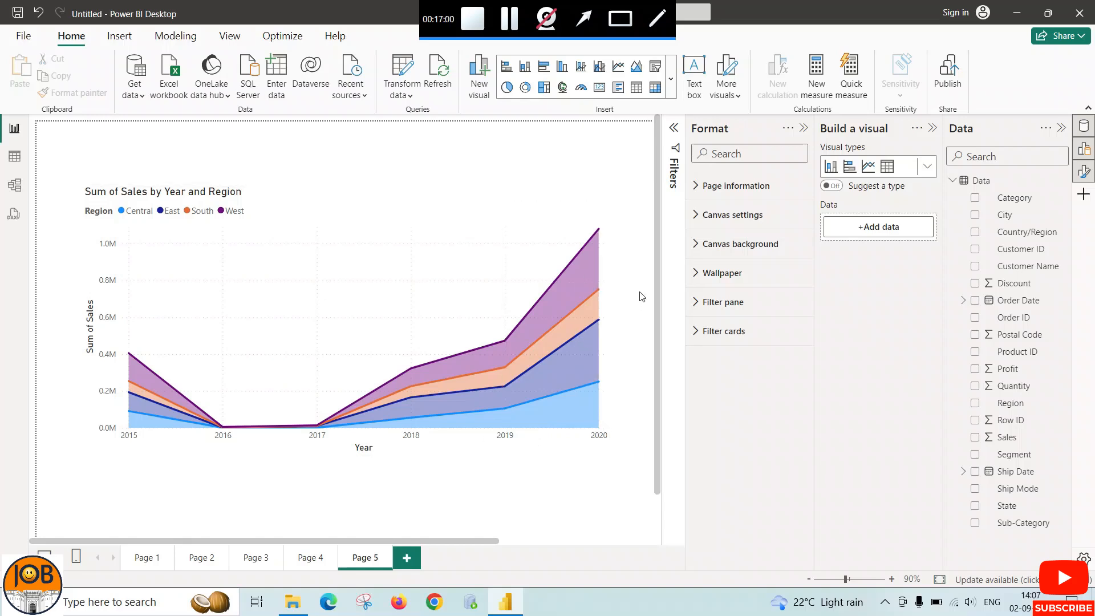
click(504, 294)
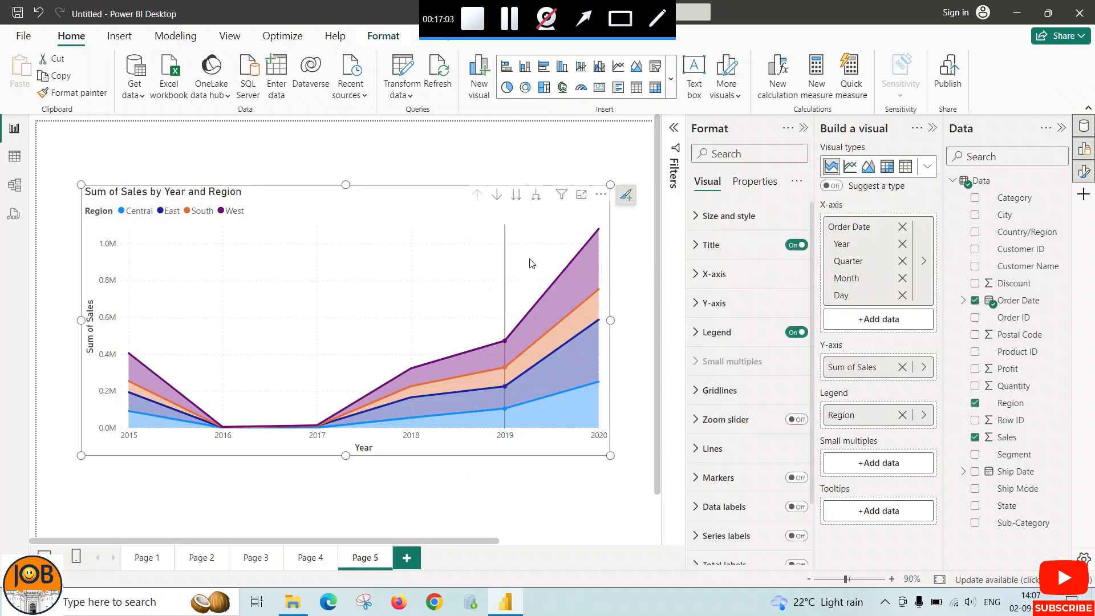
click(671, 79)
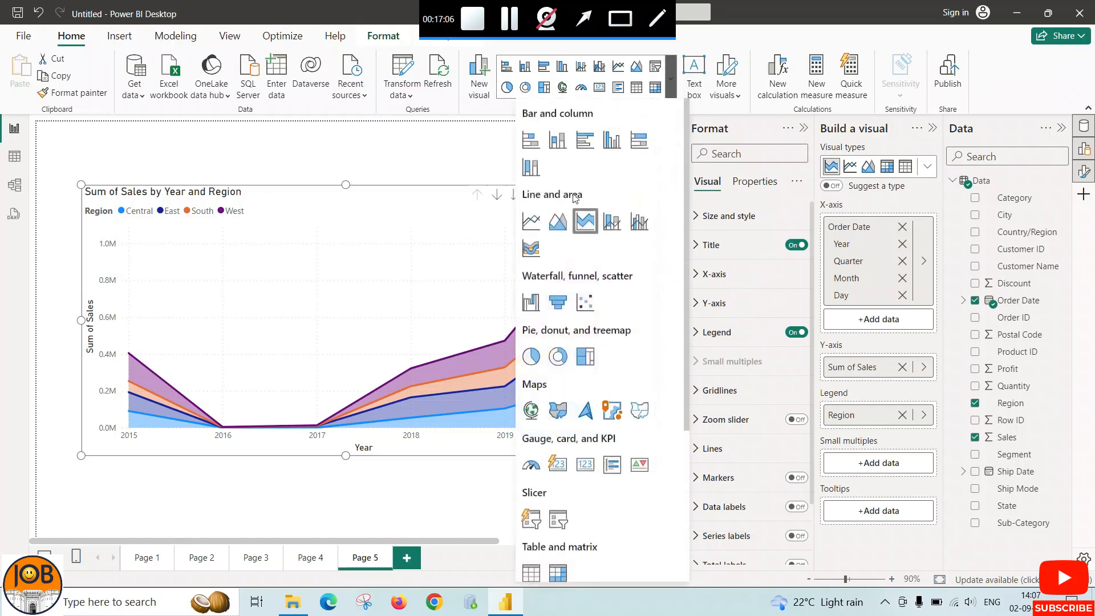
click(461, 174)
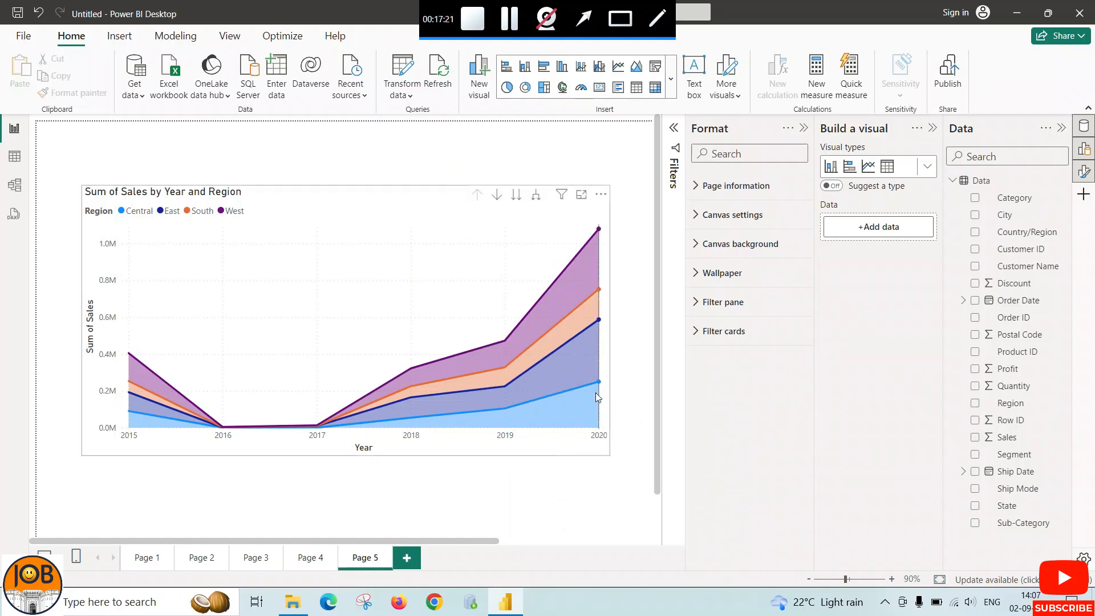
click(508, 253)
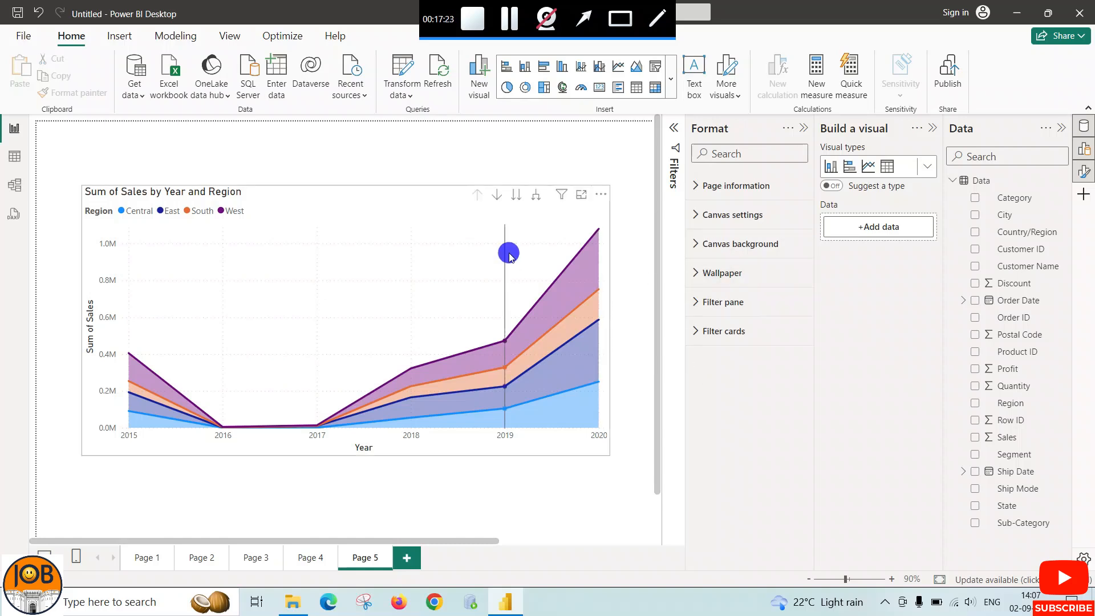
mouse_move(528, 233)
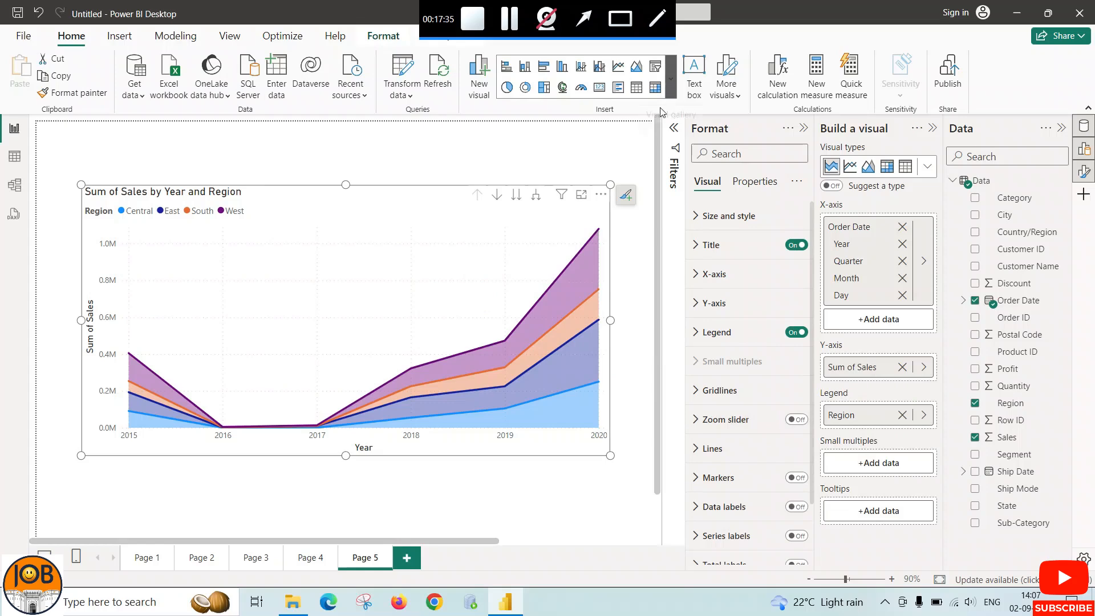
Add a new report page, Page 6, and insert a ribbon chart on it
click(407, 558)
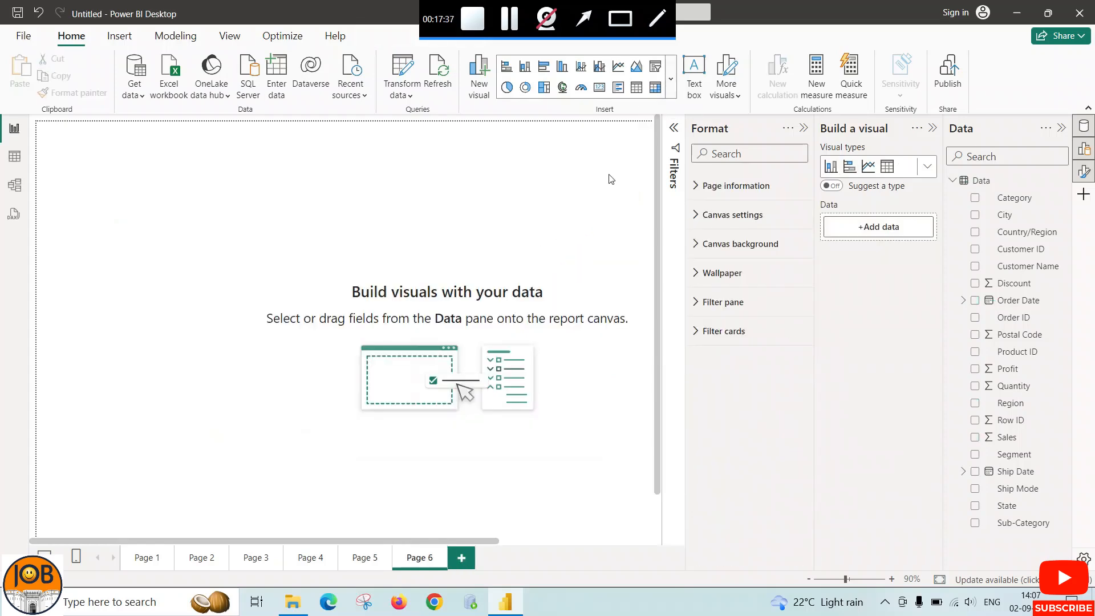
click(666, 91)
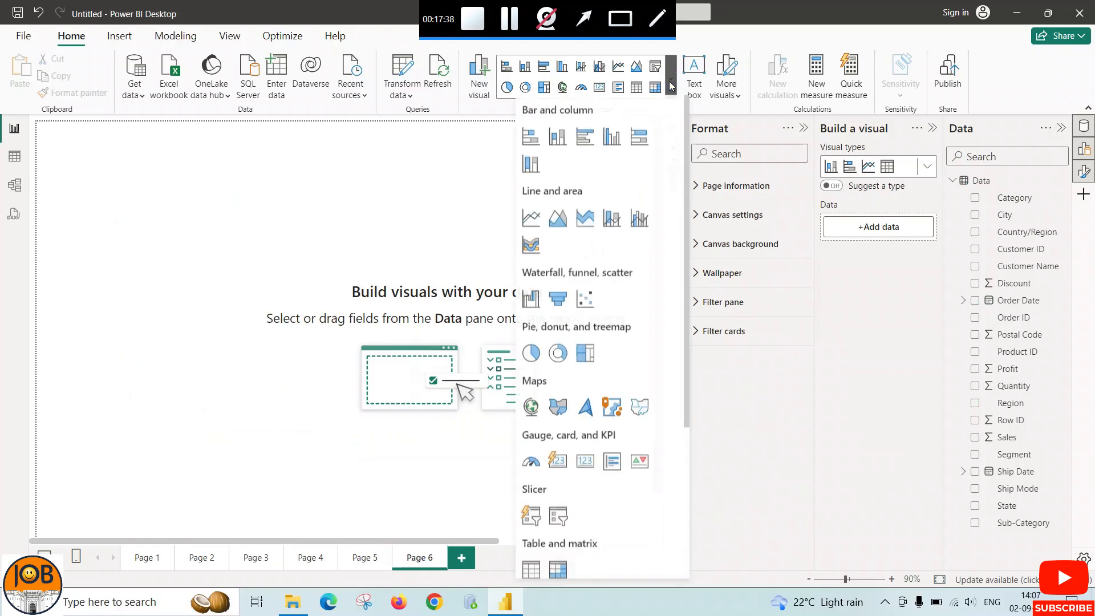
click(532, 248)
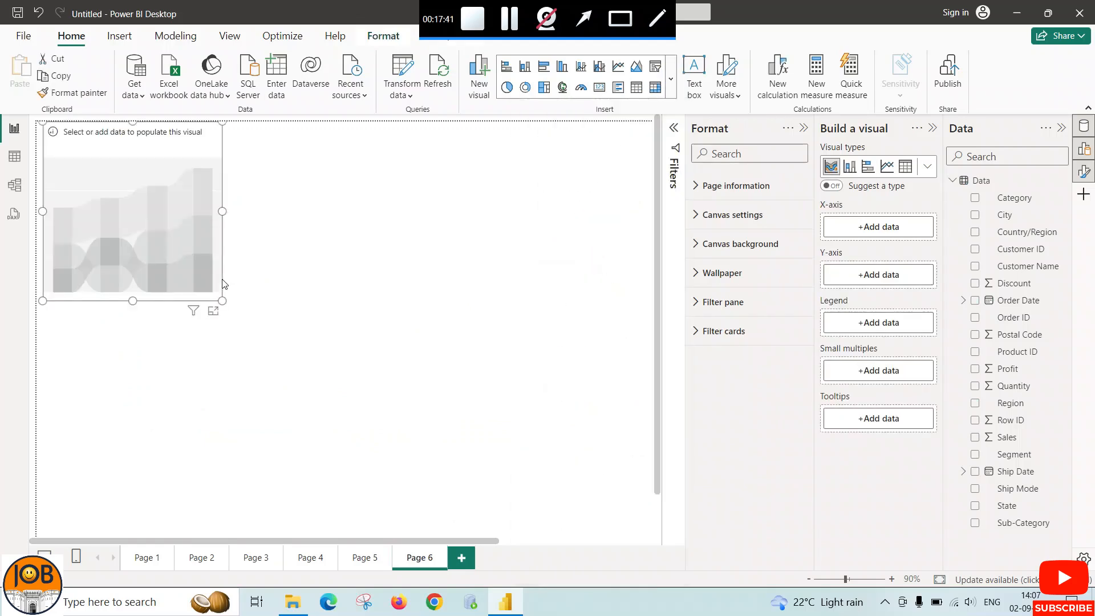
Enlarge the empty ribbon chart in width and height and move its left edge slightly inward
drag(222, 211, 473, 243)
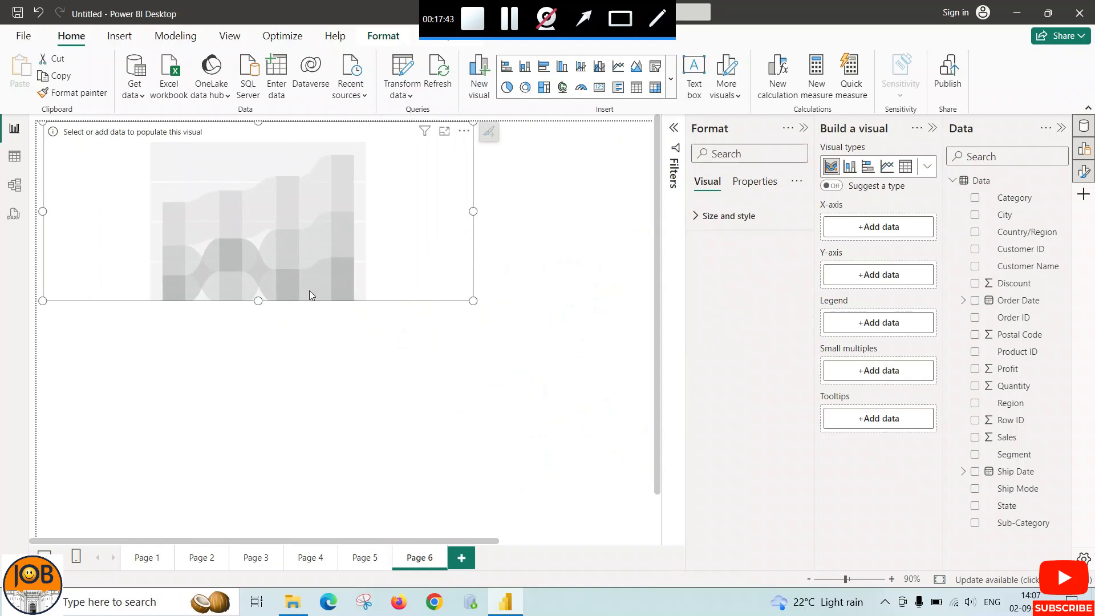
drag(259, 300, 268, 445)
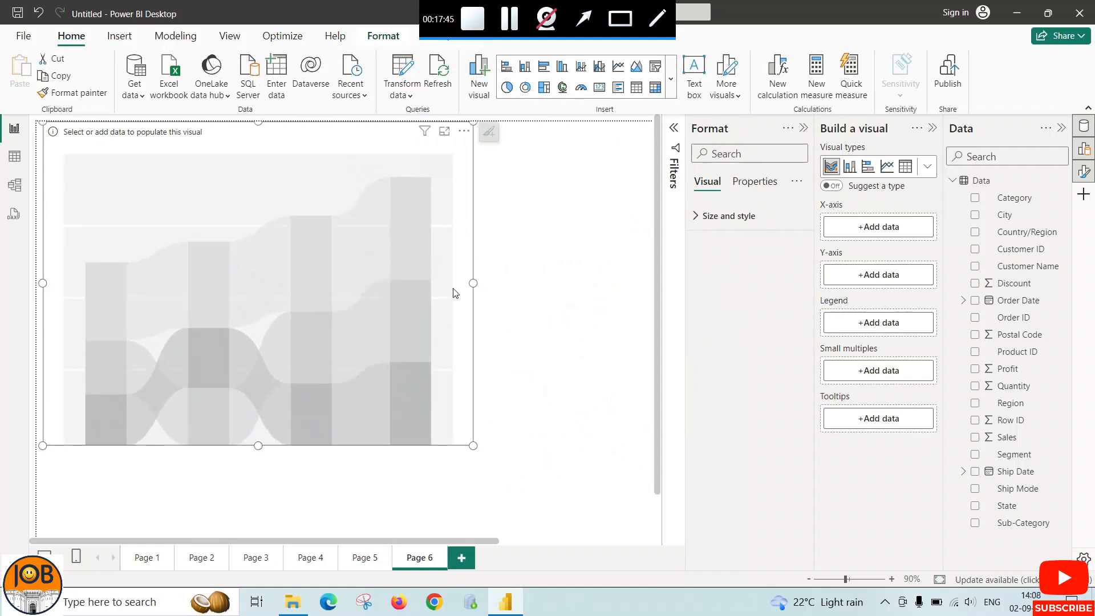
drag(473, 283, 509, 282)
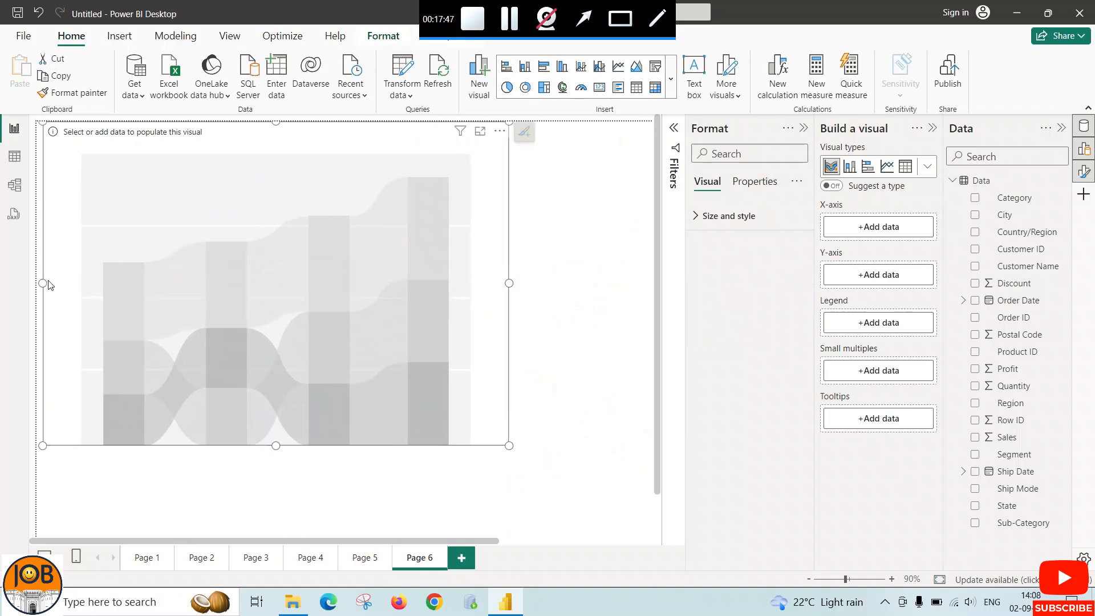
drag(43, 283, 80, 283)
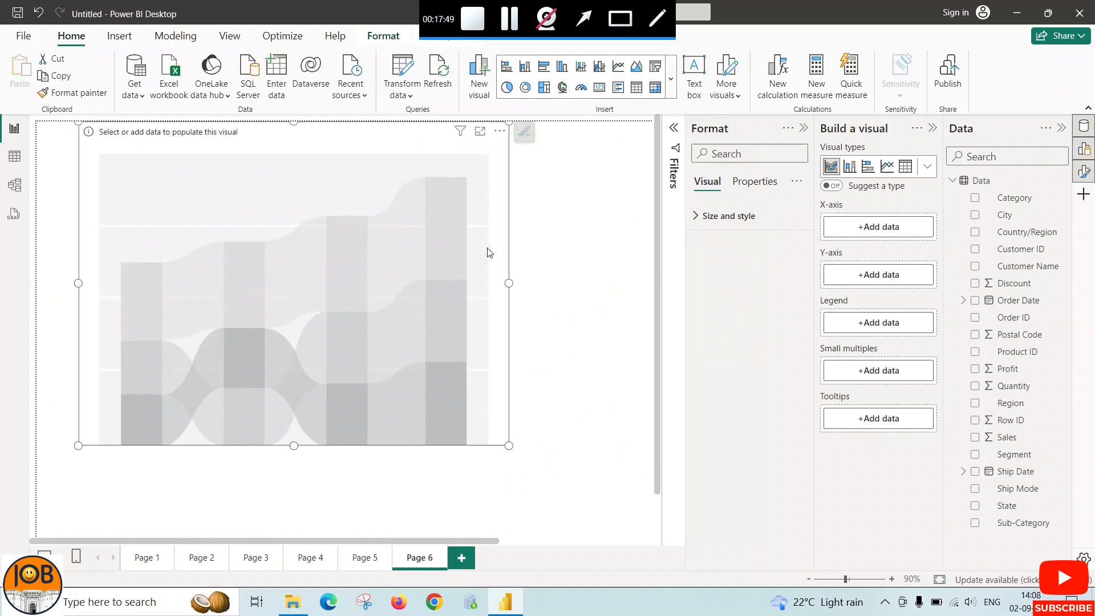
Assign Order Date to the ribbon chart's X-axis and Sales to its Y-axis
click(878, 227)
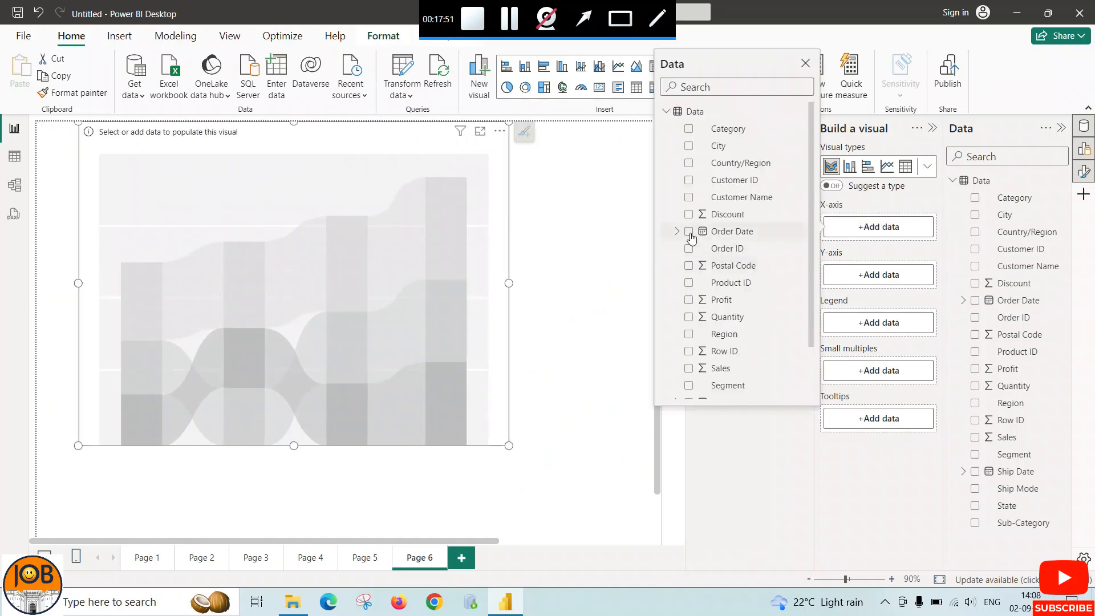
click(690, 232)
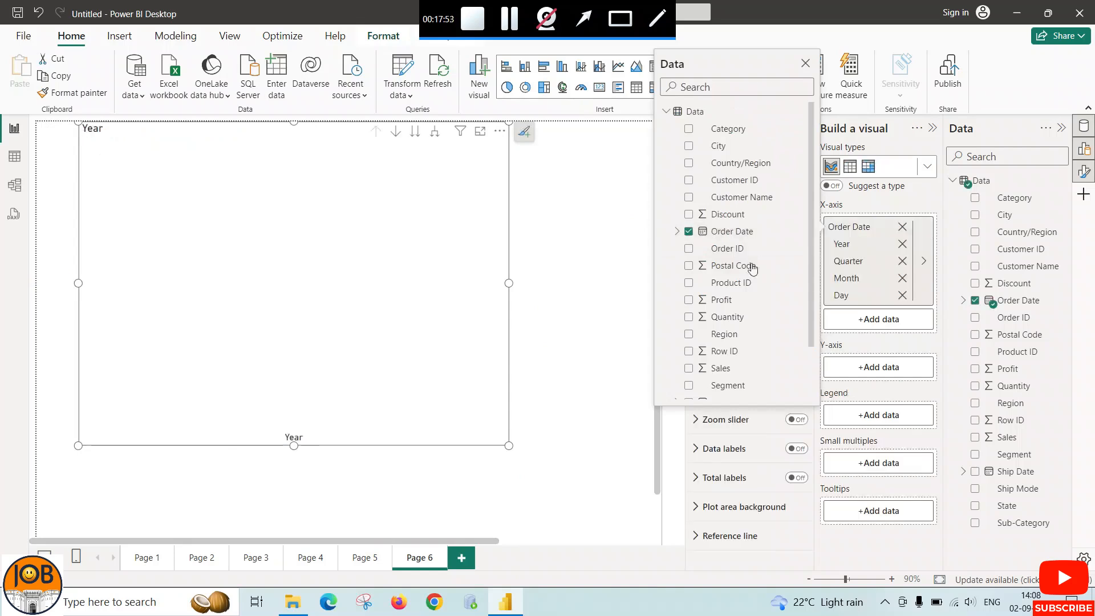
click(888, 366)
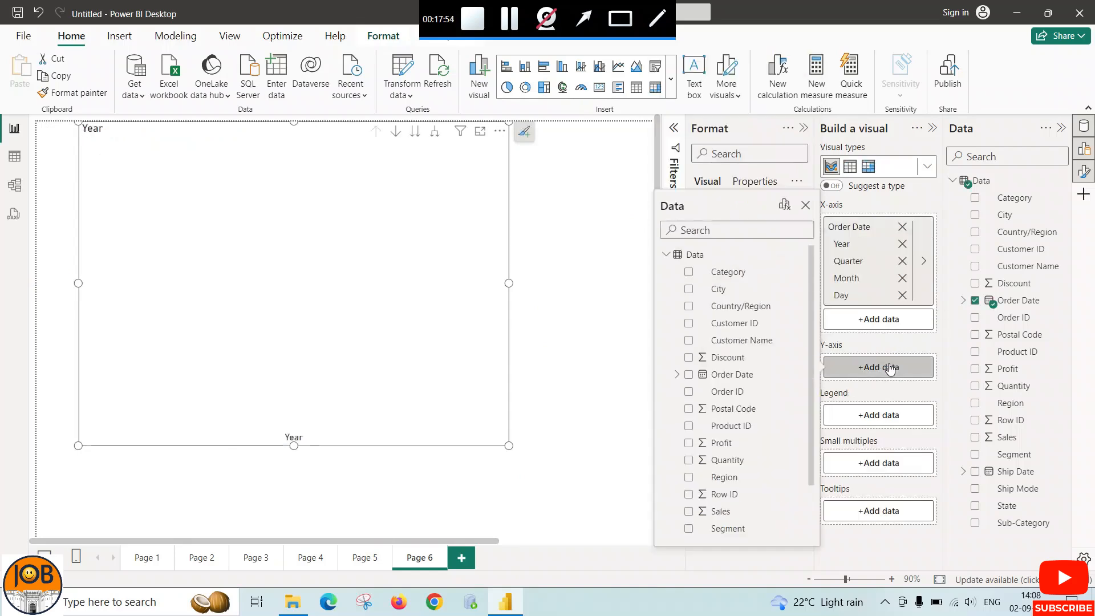
click(689, 511)
click(582, 487)
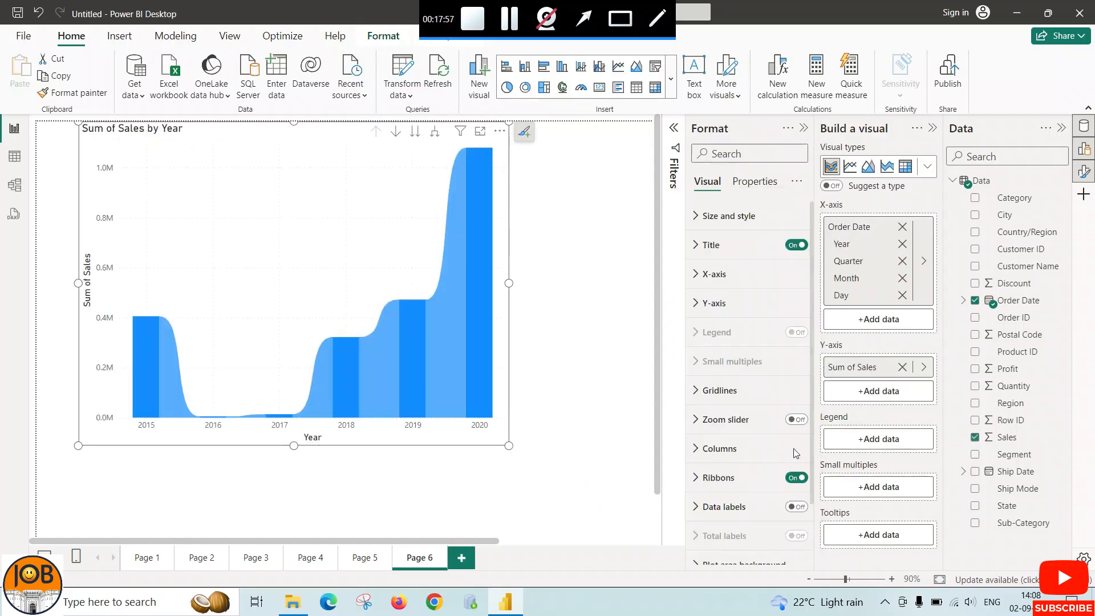
Set Region as the ribbon chart's legend and widen the chart
click(850, 440)
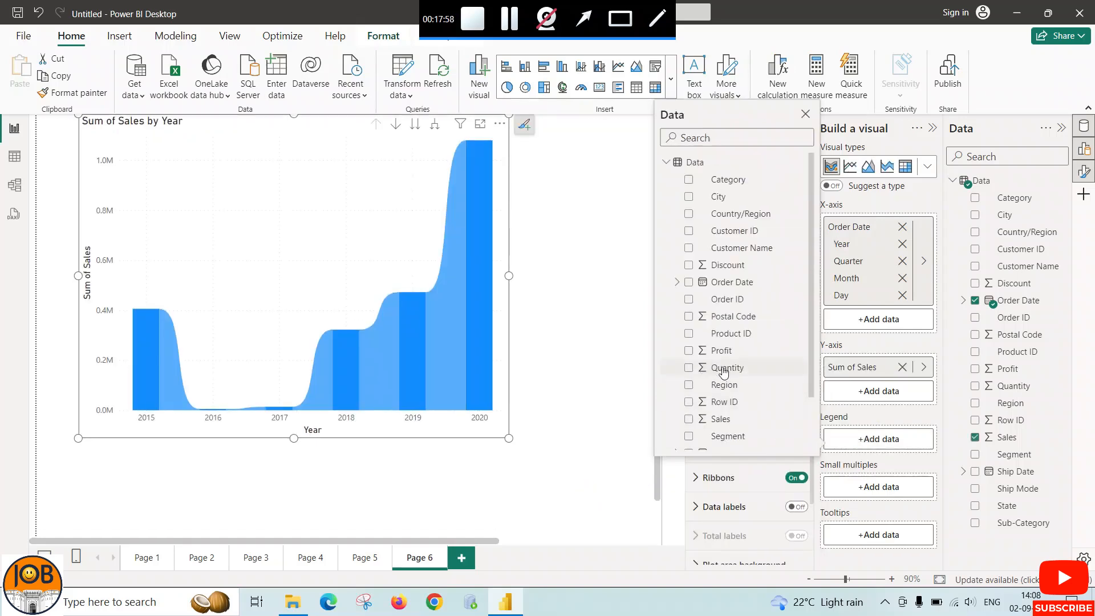
click(689, 385)
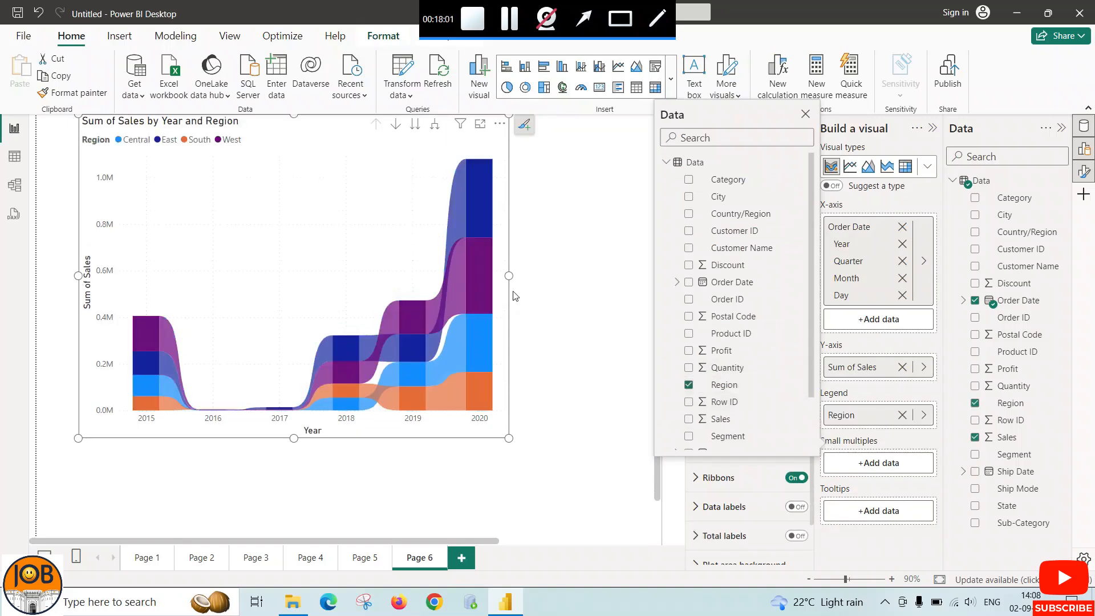
drag(509, 276, 565, 276)
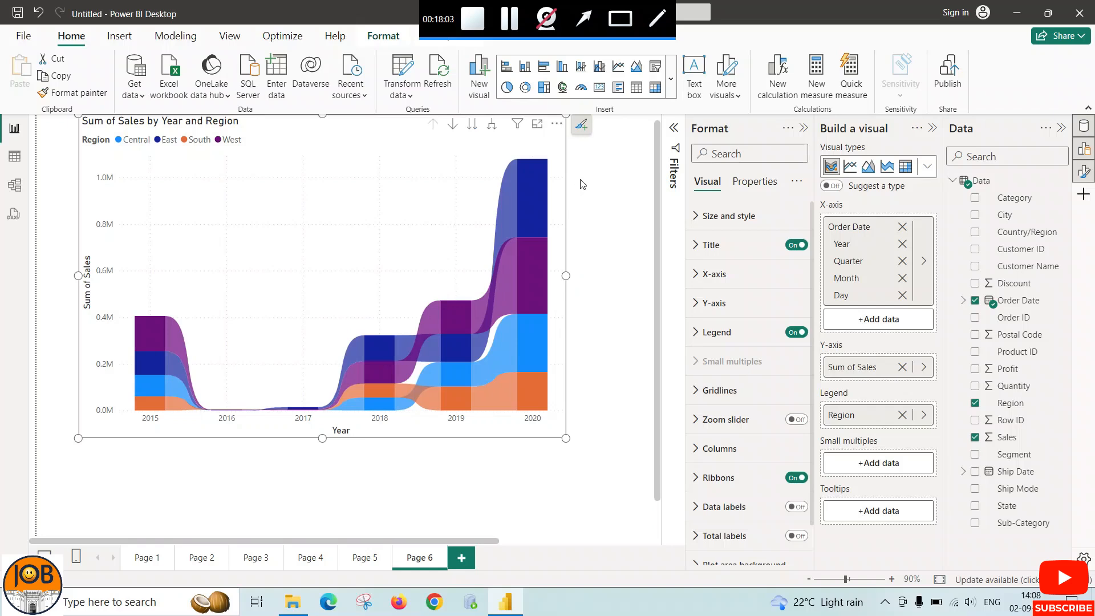
Turn on data labels for the ribbon chart, then widen the chart further and clear the segment highlight
click(581, 124)
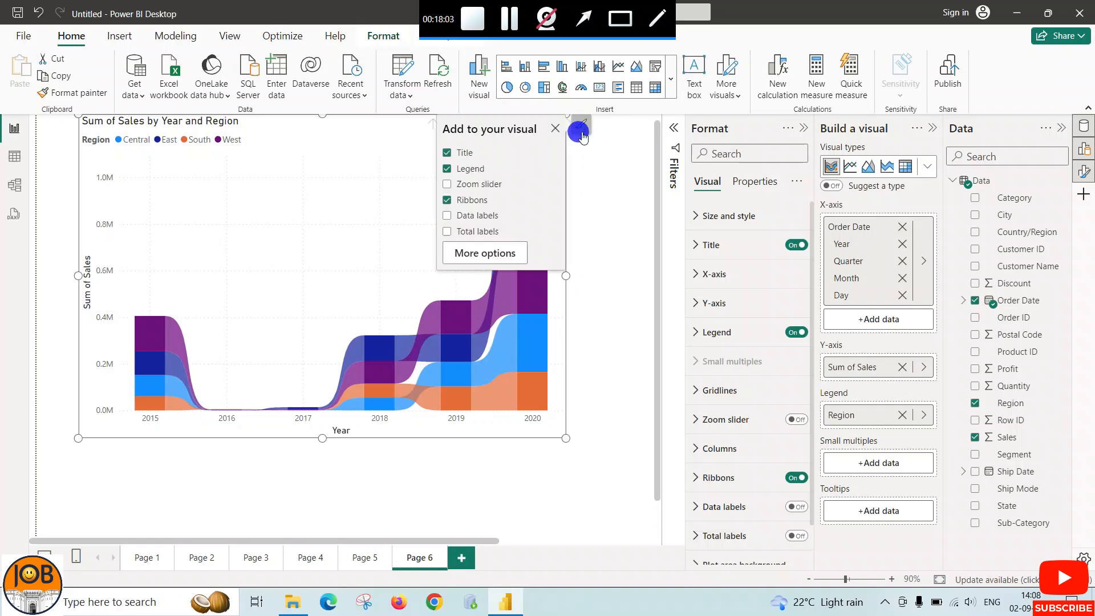
click(447, 216)
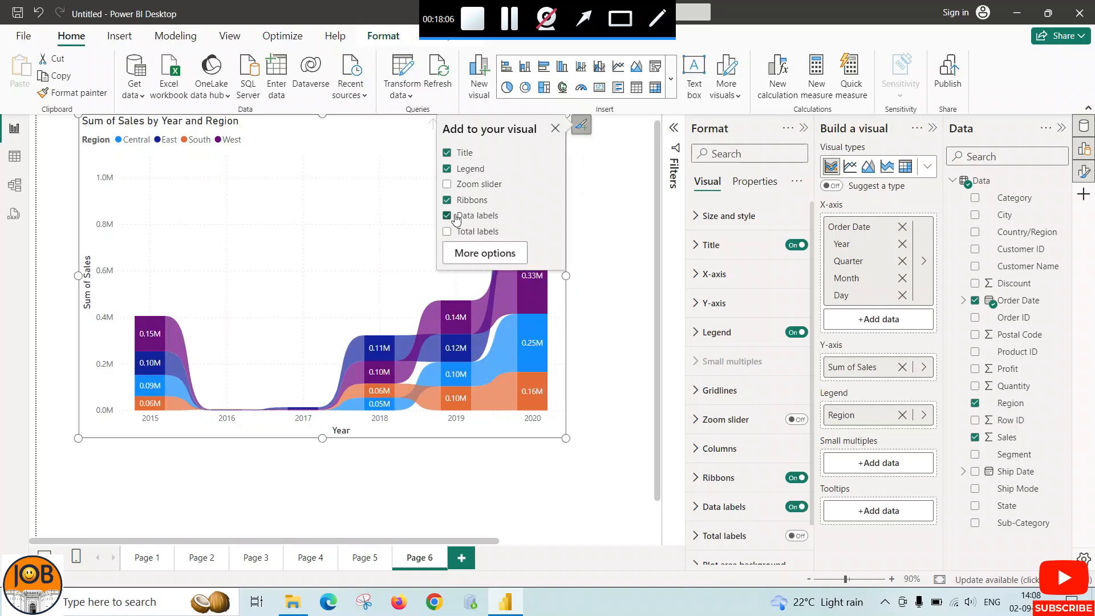
click(584, 289)
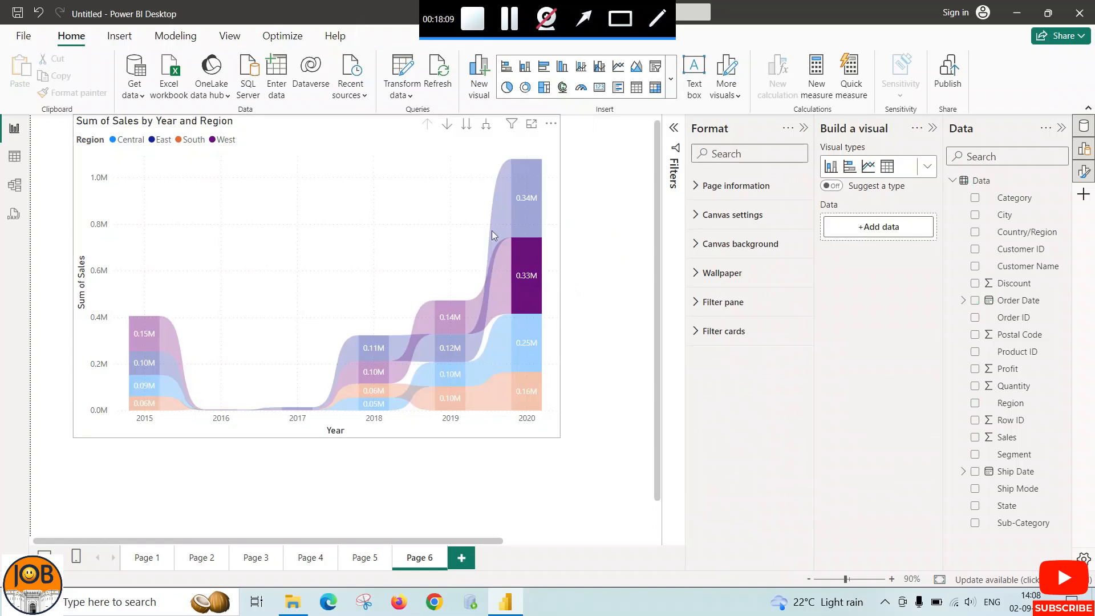
click(535, 259)
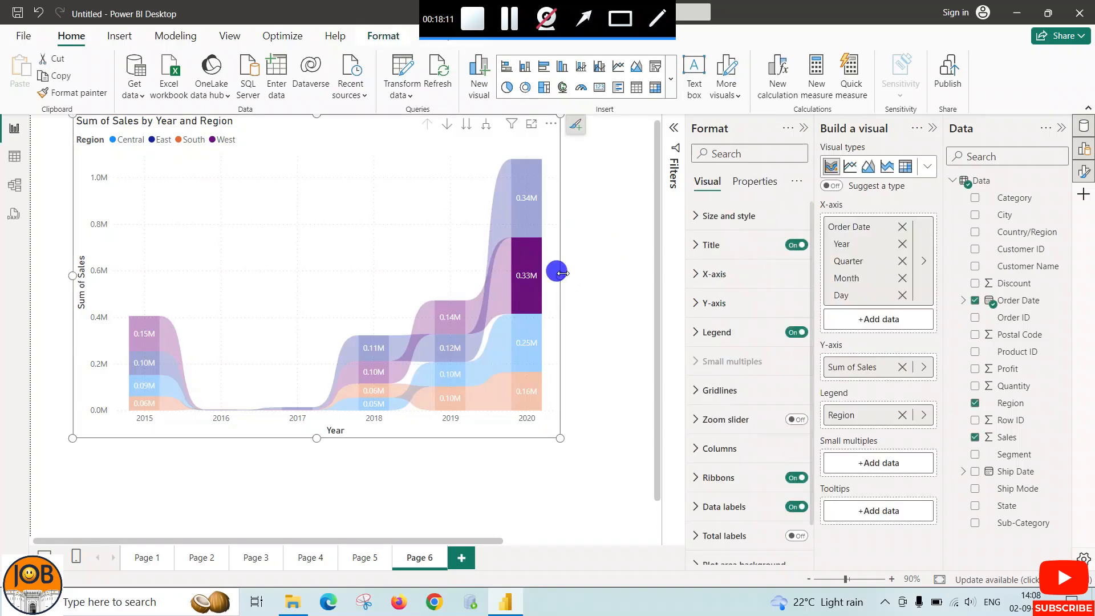
click(468, 257)
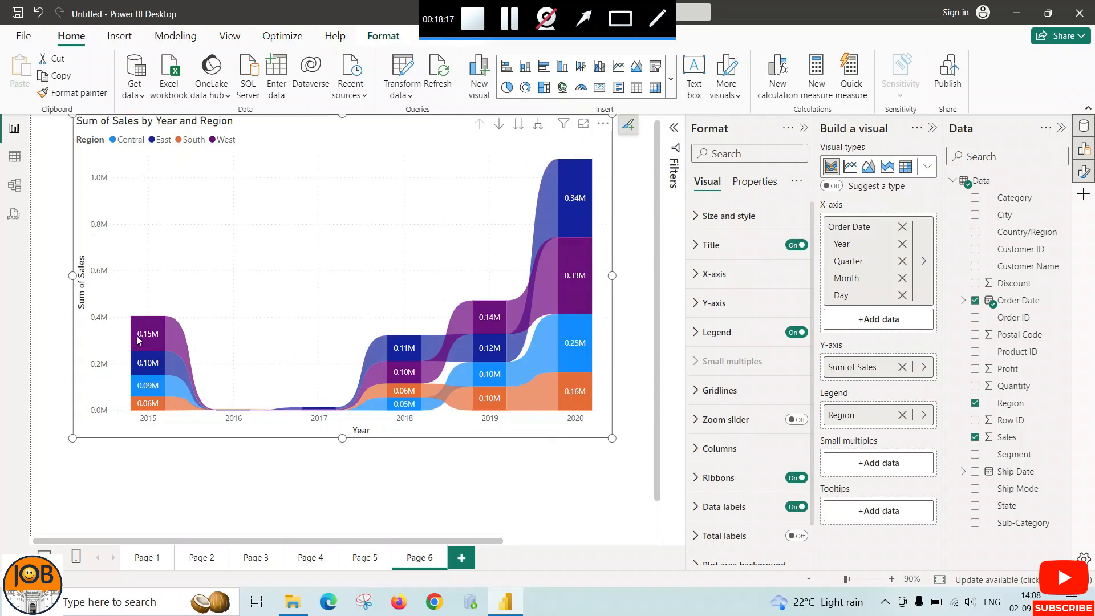
Inspect the ribbon chart's yearly sales and rank details by region, then slightly reduce the chart's height and readjust its width
mouse_move(141, 341)
mouse_move(167, 390)
mouse_move(418, 409)
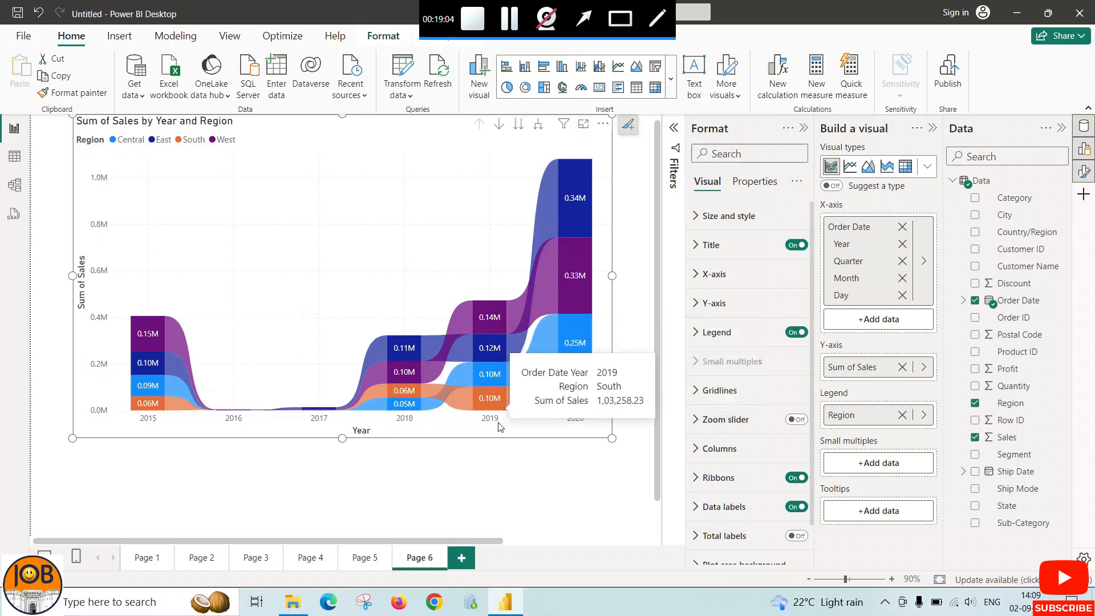
mouse_move(498, 375)
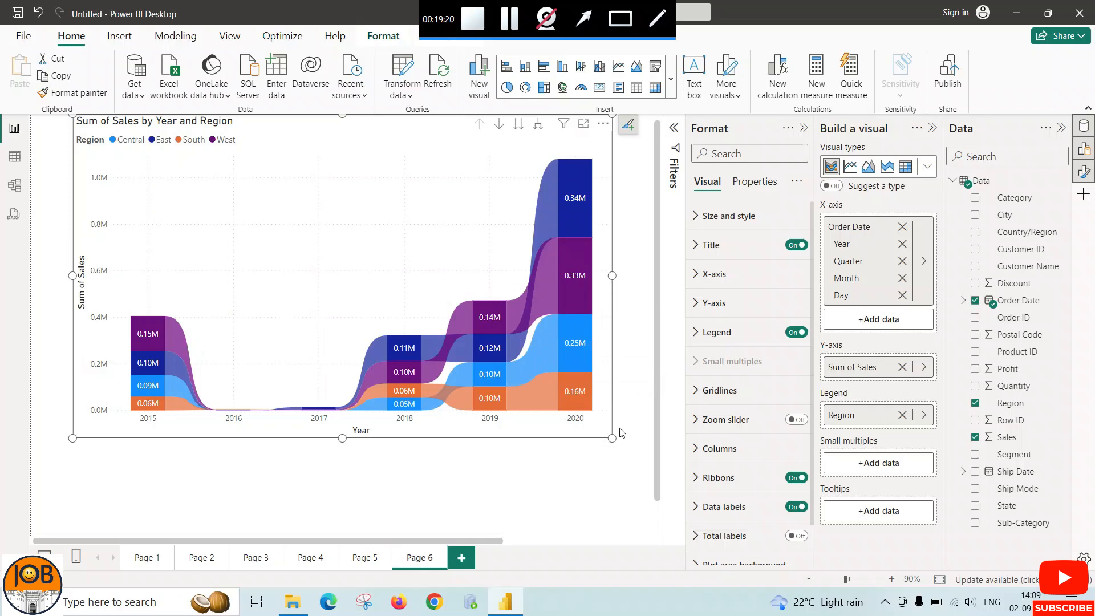
drag(612, 438, 571, 418)
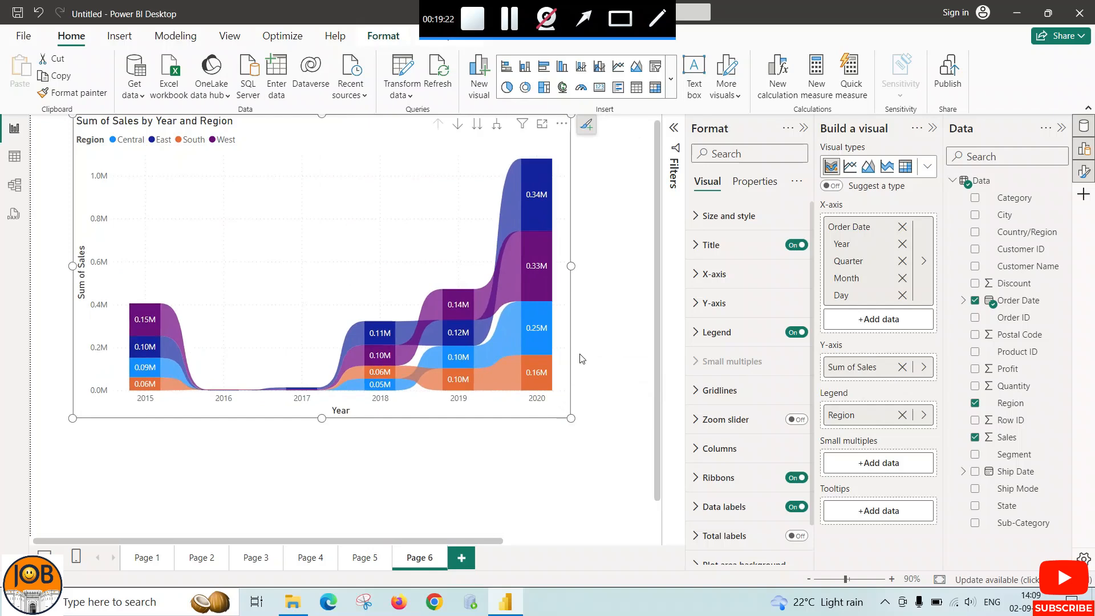
drag(571, 266, 602, 268)
mouse_move(537, 296)
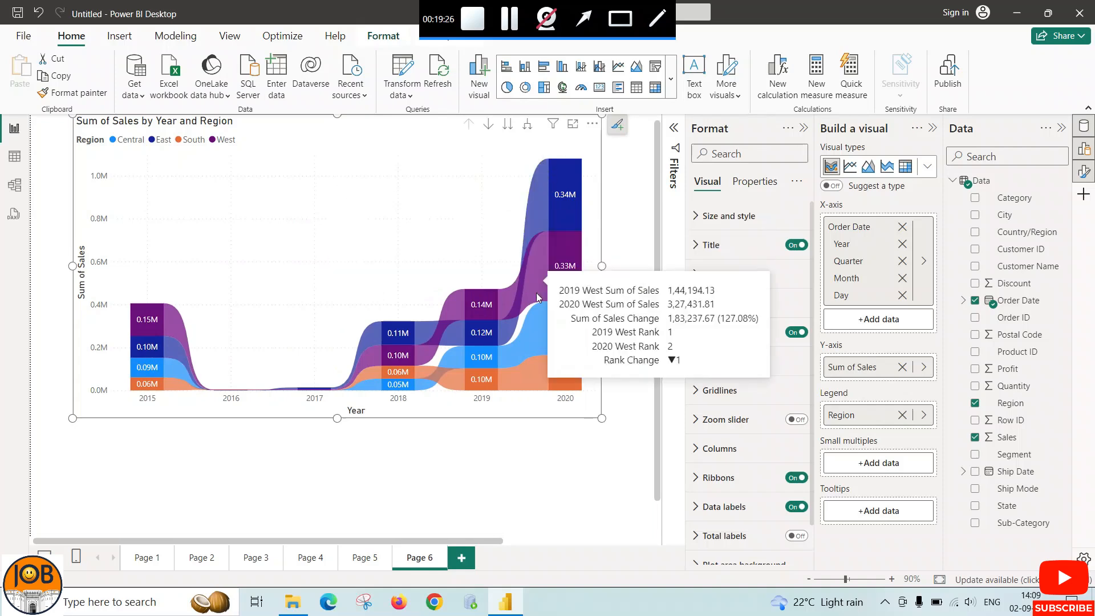
Review the charts on Pages 1 through 5 in order, then return to Page 6
click(144, 557)
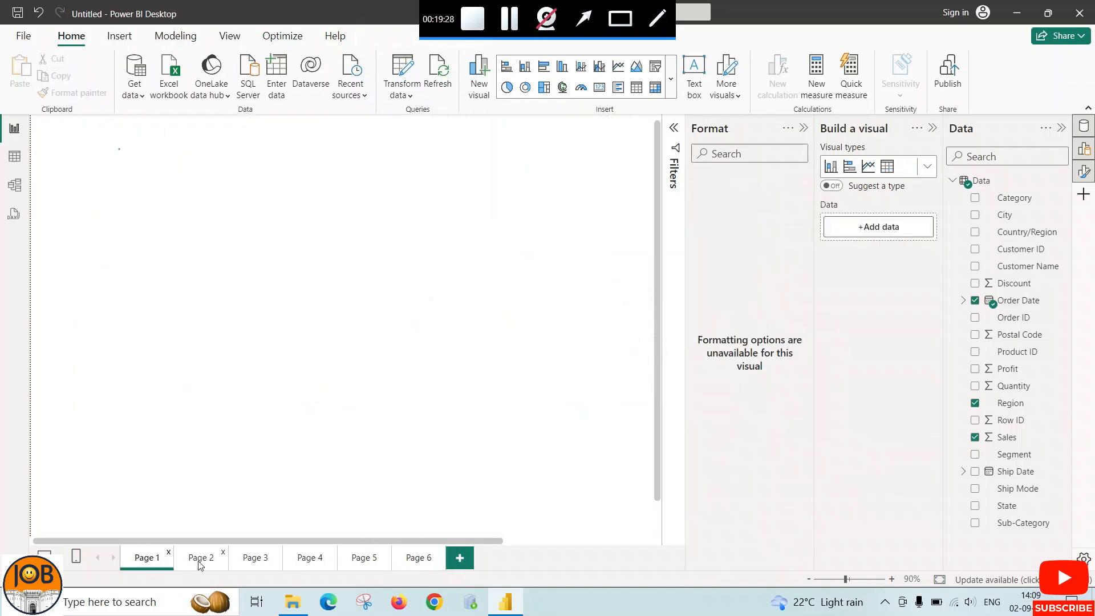
click(199, 559)
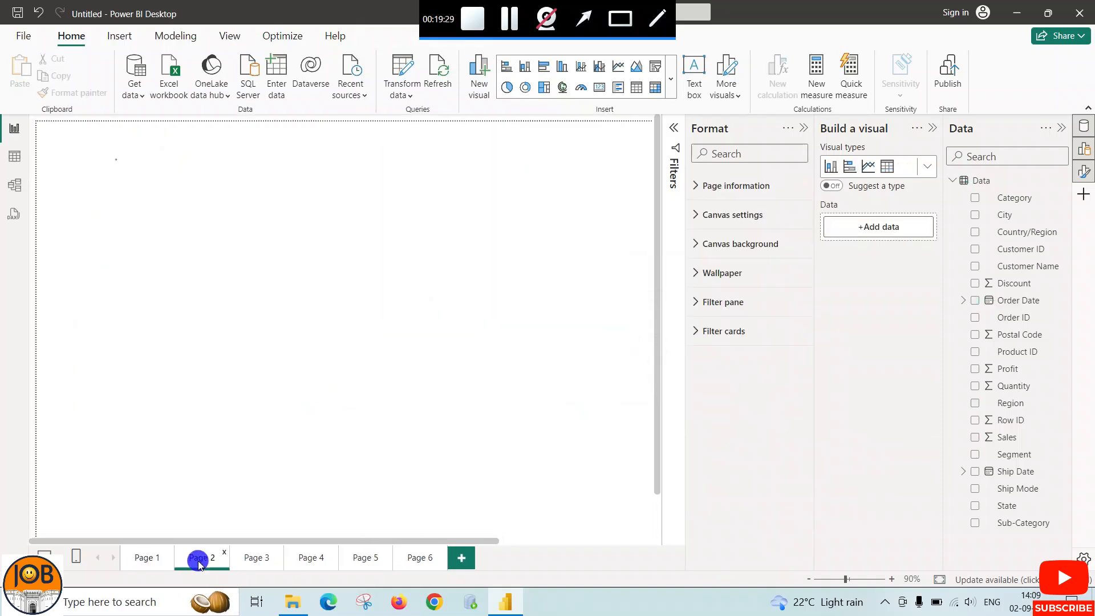
click(250, 561)
click(303, 558)
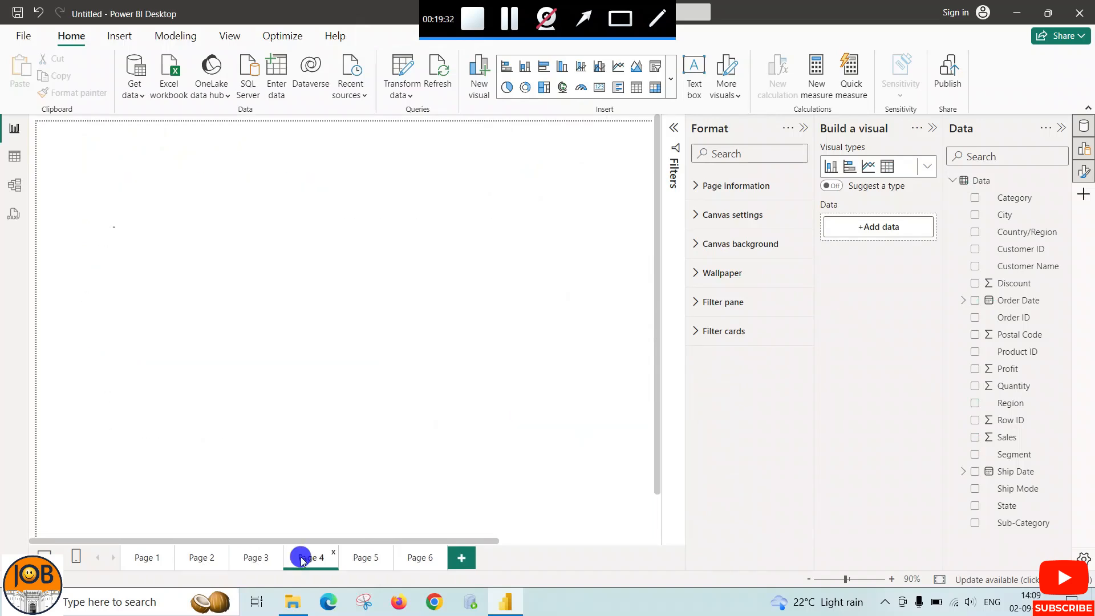
click(364, 559)
click(419, 559)
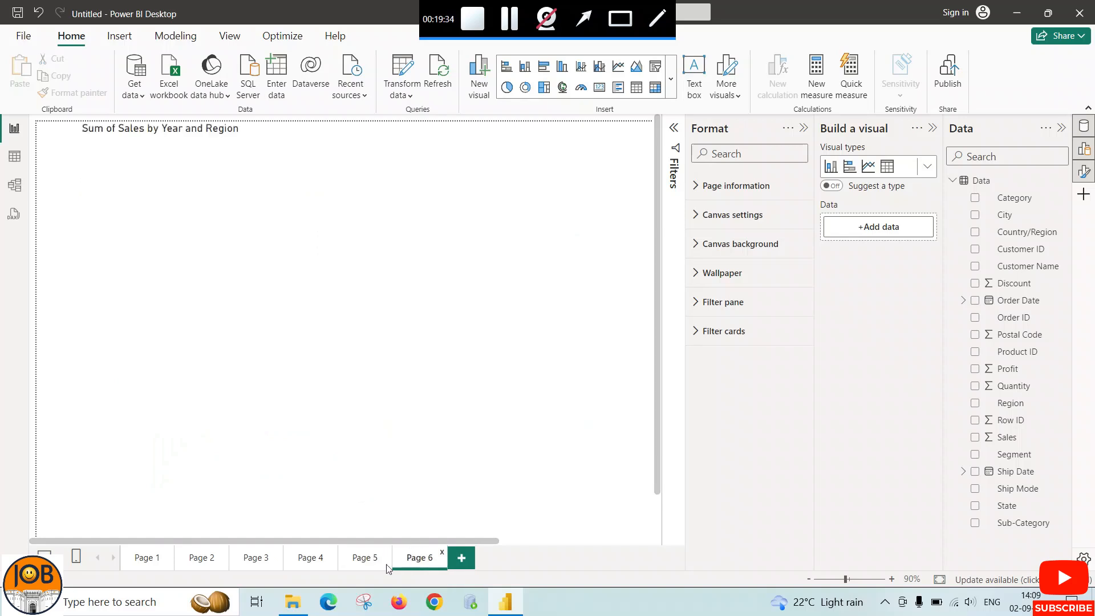
Look back through the report pages from Page 5 to Page 1, ending on the line chart page
click(352, 560)
click(303, 562)
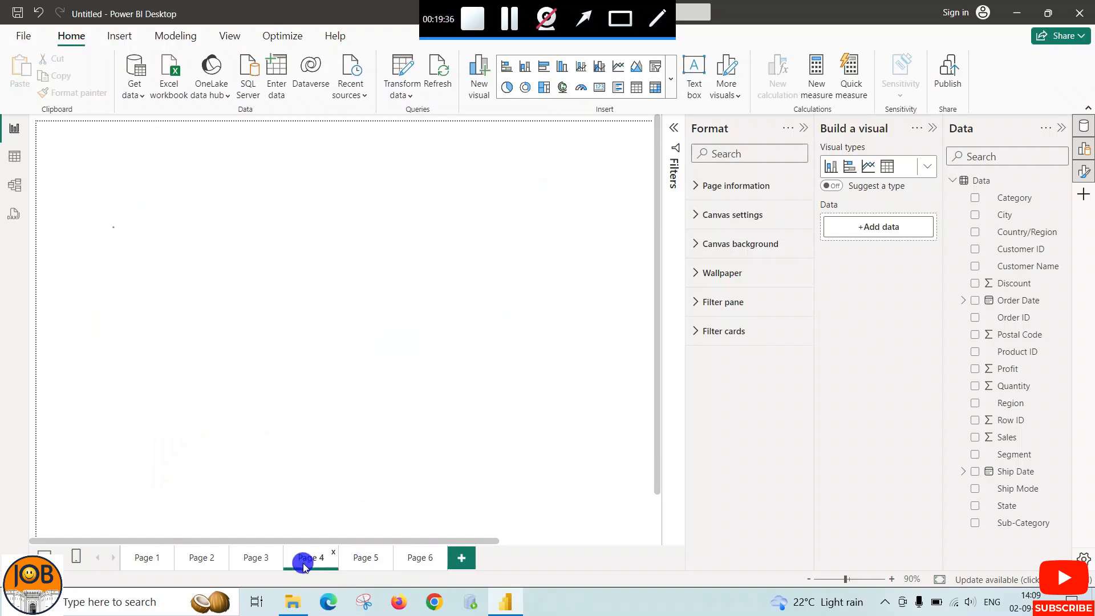
click(254, 559)
click(199, 558)
click(150, 558)
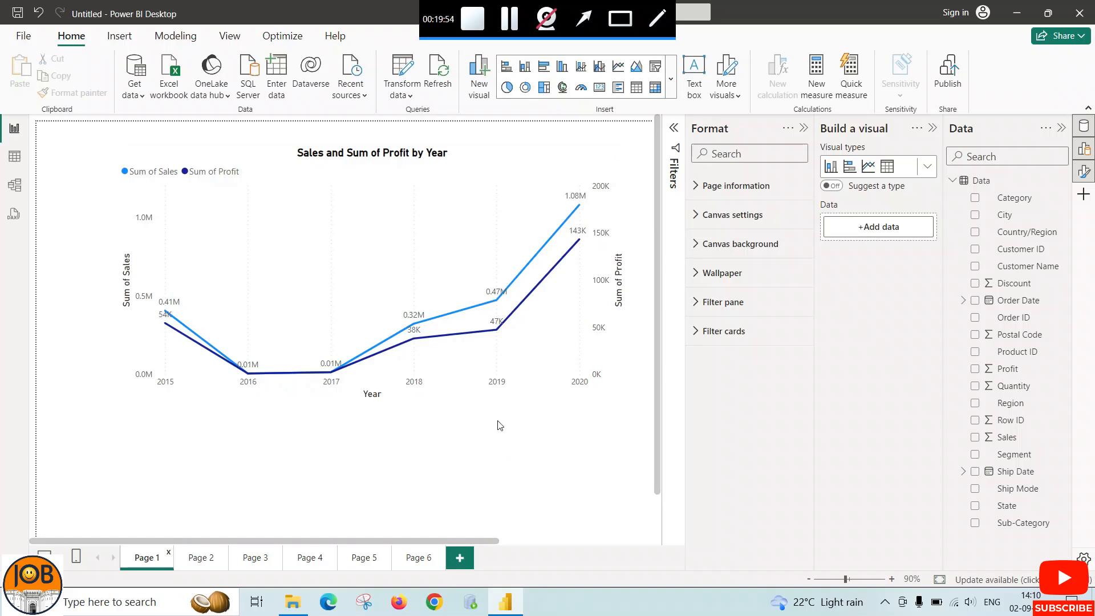
click(508, 29)
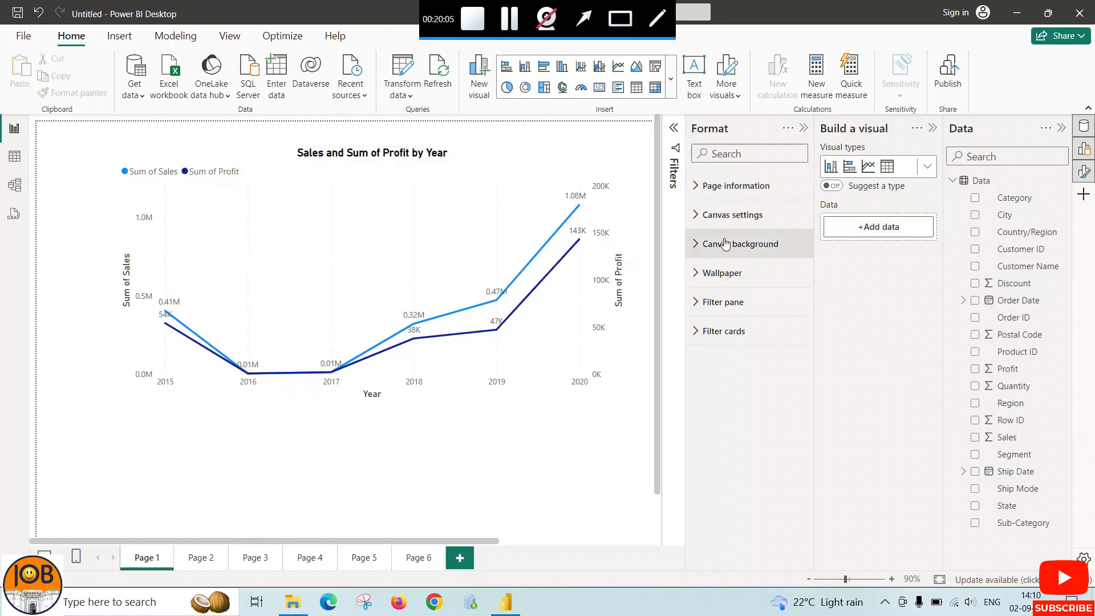
Make the line chart on Page 1 narrower and extend its left edge slightly outward
click(610, 245)
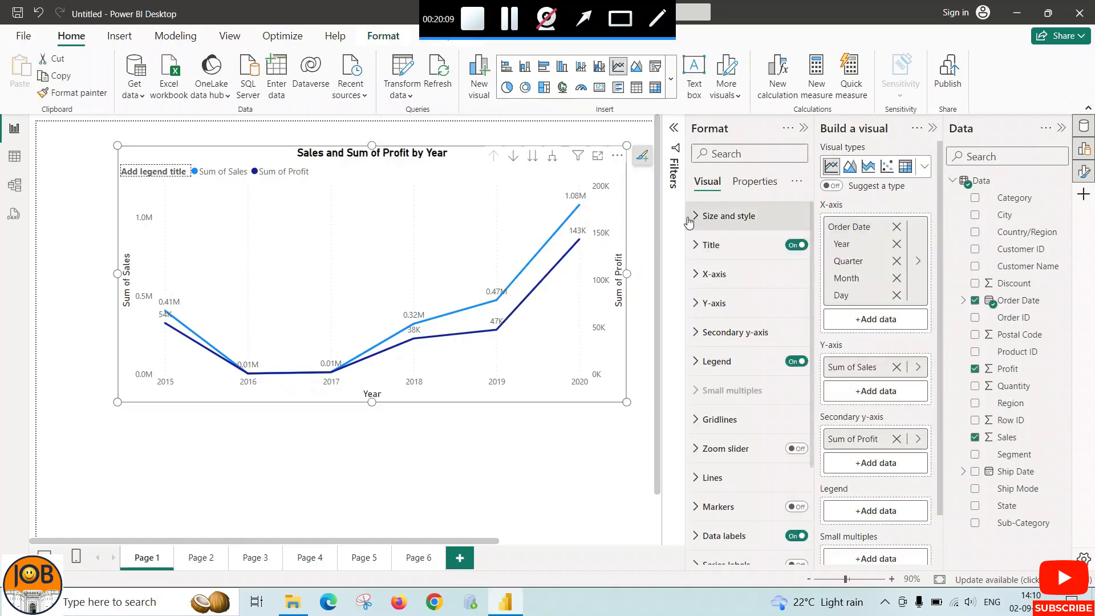
drag(626, 273, 507, 275)
drag(117, 276, 98, 274)
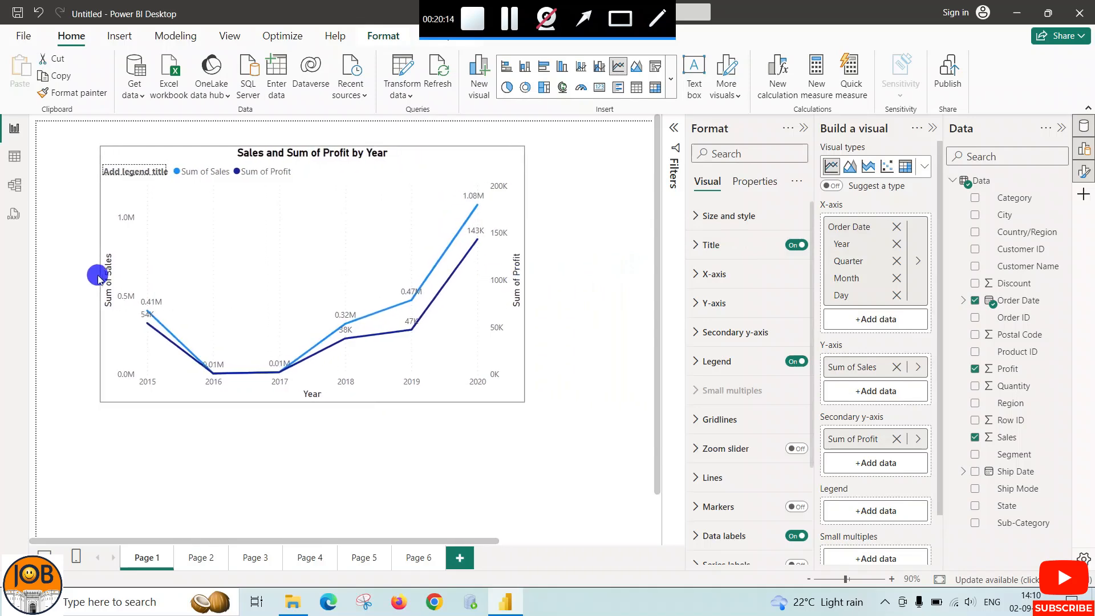
Change the line chart's title text to "Sales Vs Profit Per Year"
click(704, 251)
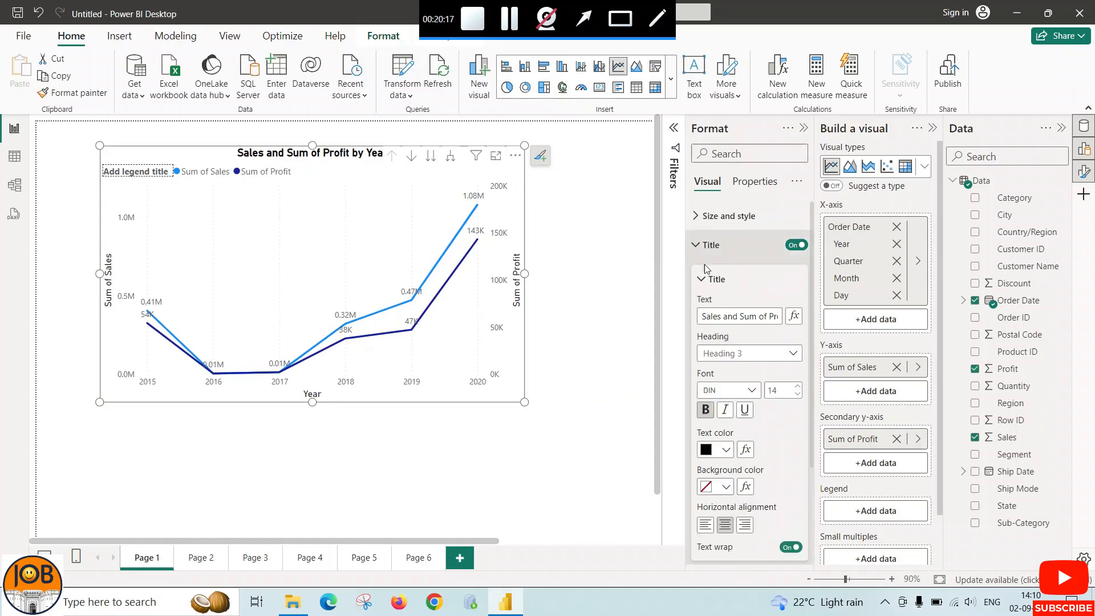
click(735, 315)
key(ctrl+a)
text(Sale)
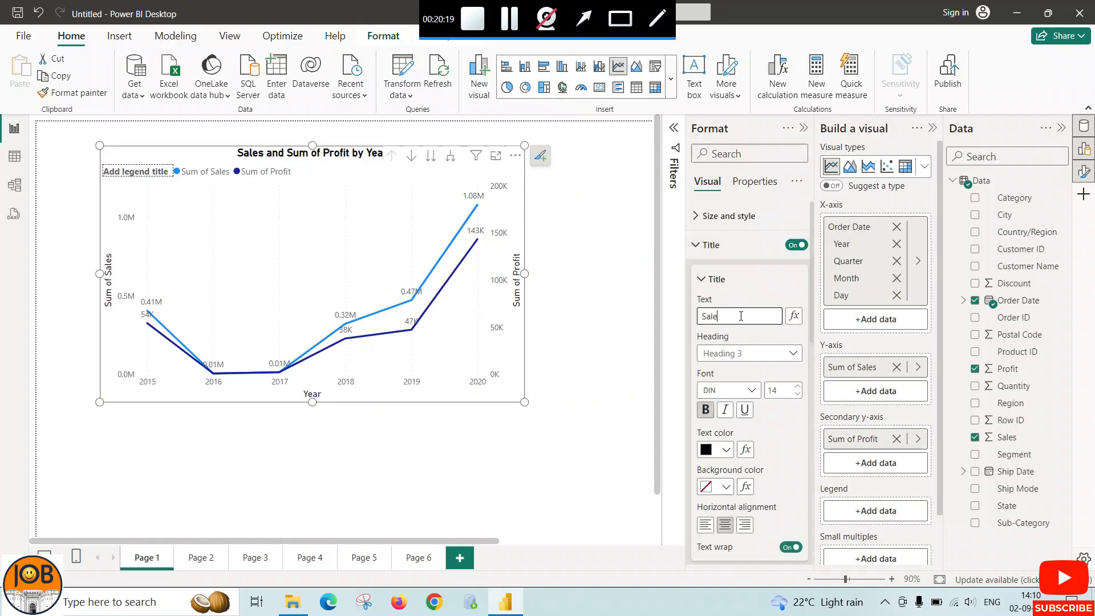
text(s )
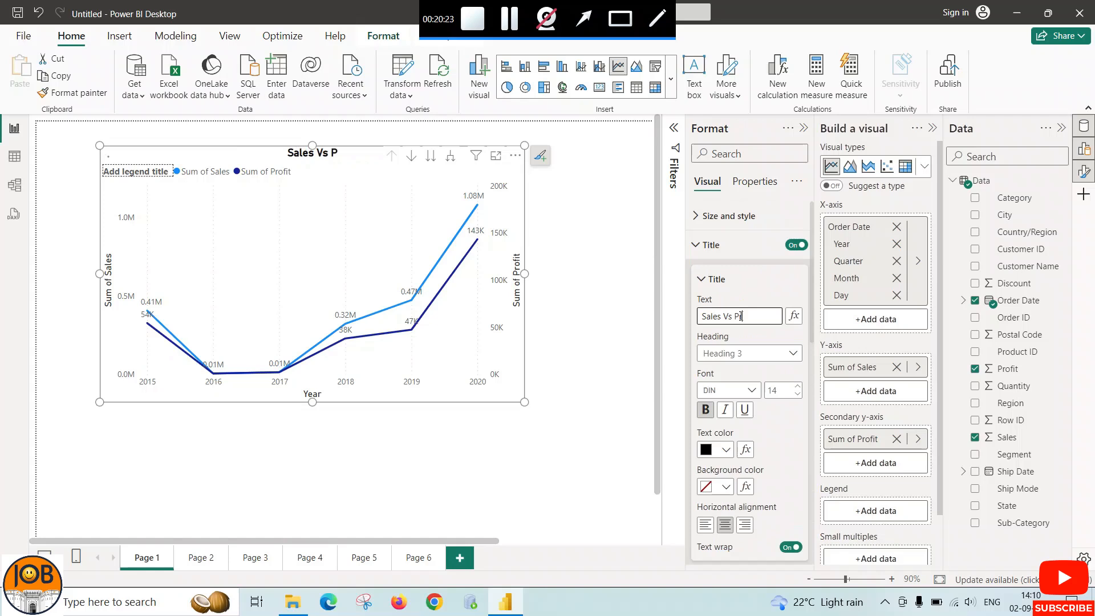
text(Vs Profit)
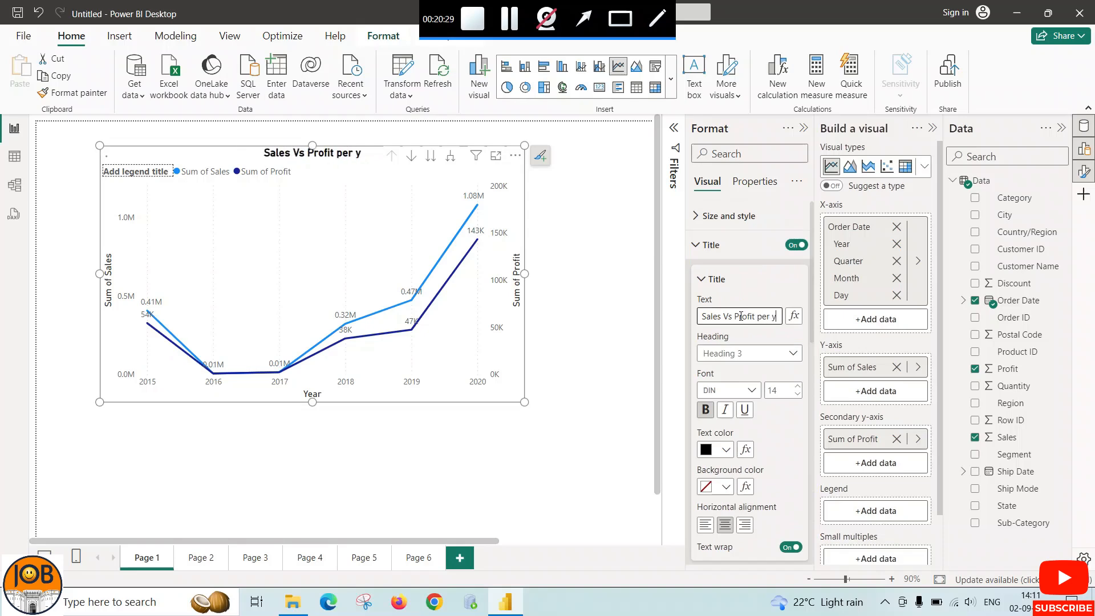
text(Pe)
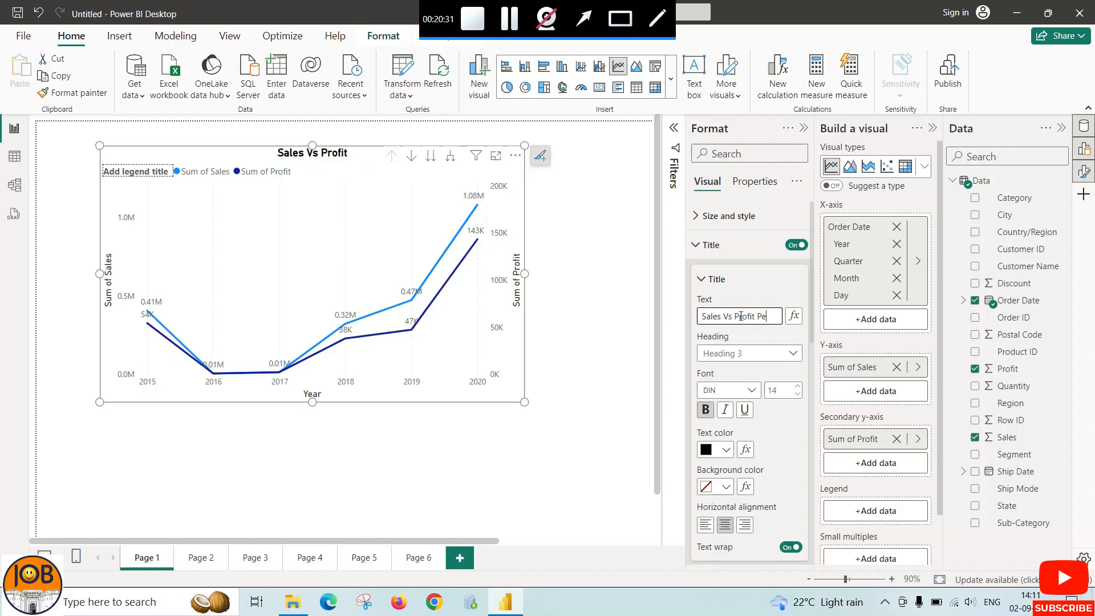
text(r Year)
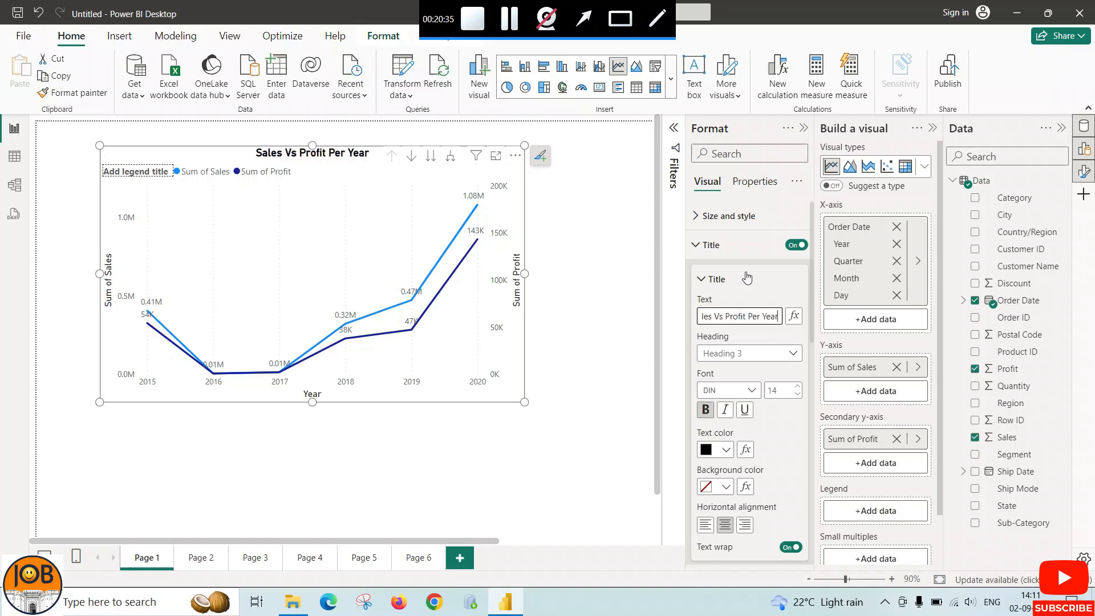
click(695, 244)
Examine the line chart's X-axis and Y-axis formatting options, including the X-axis type choices and range settings
click(695, 275)
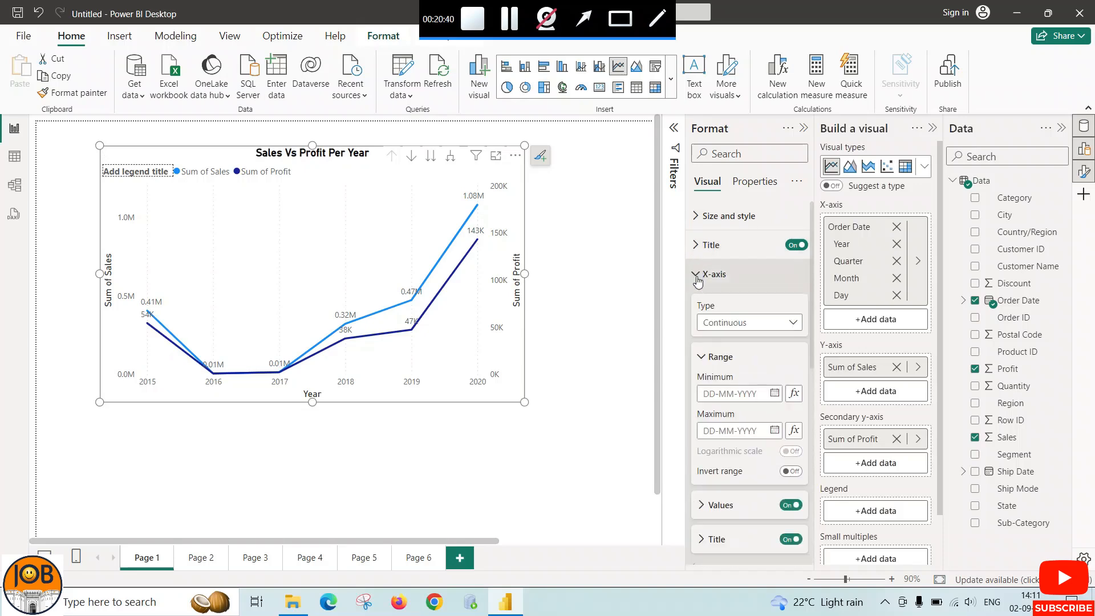
click(697, 276)
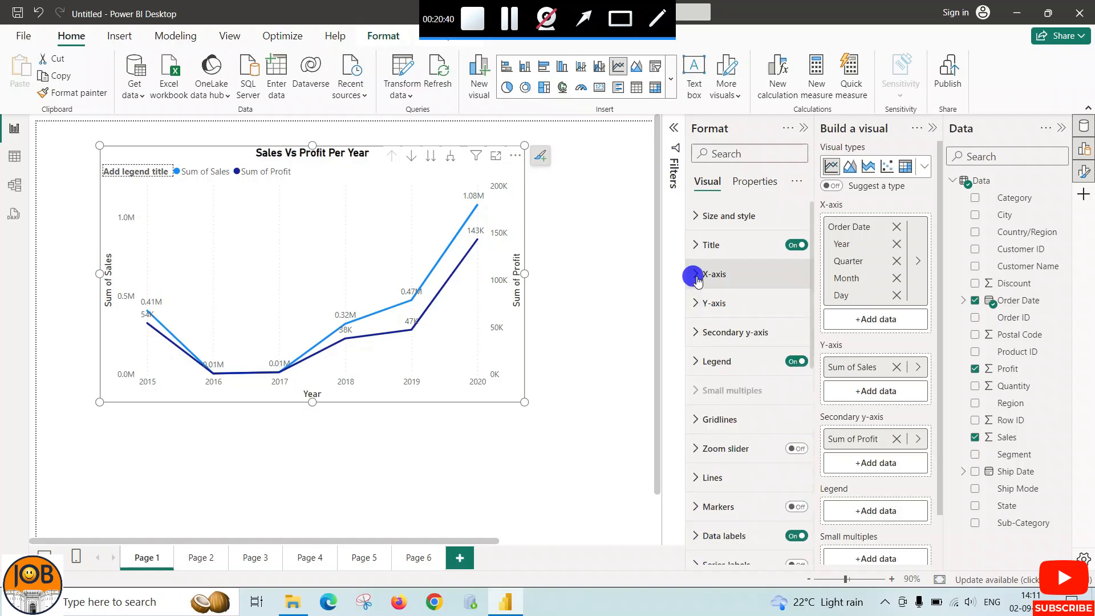
click(698, 308)
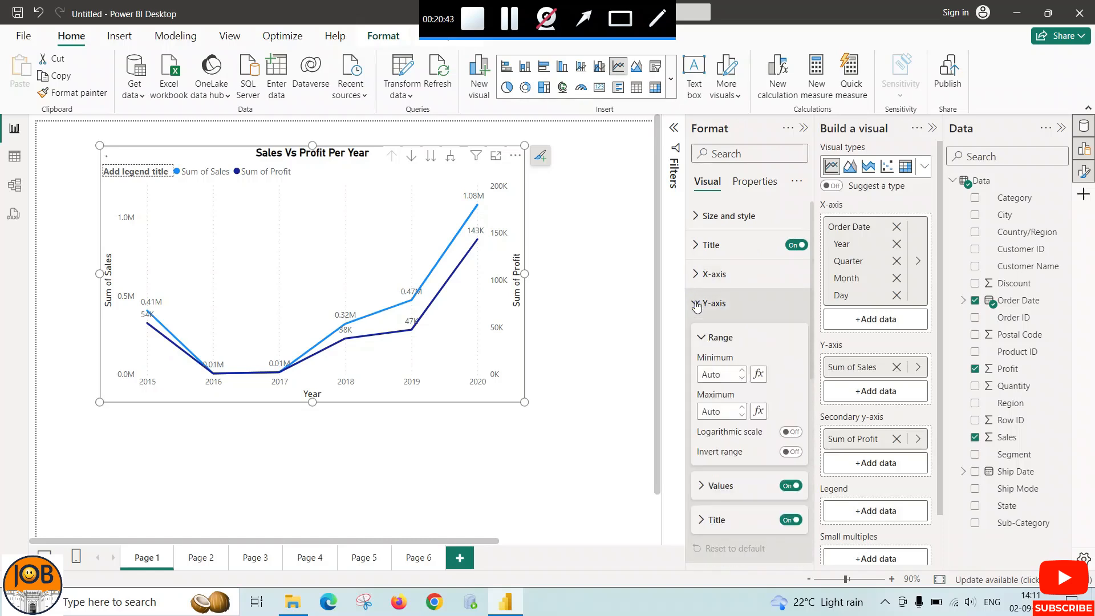
click(696, 305)
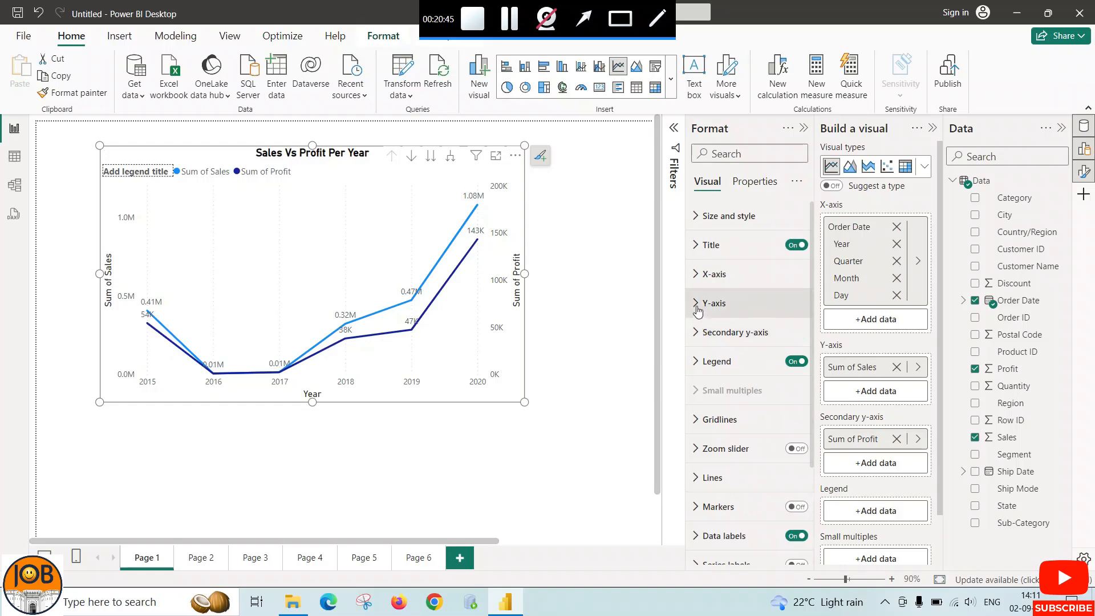
click(698, 308)
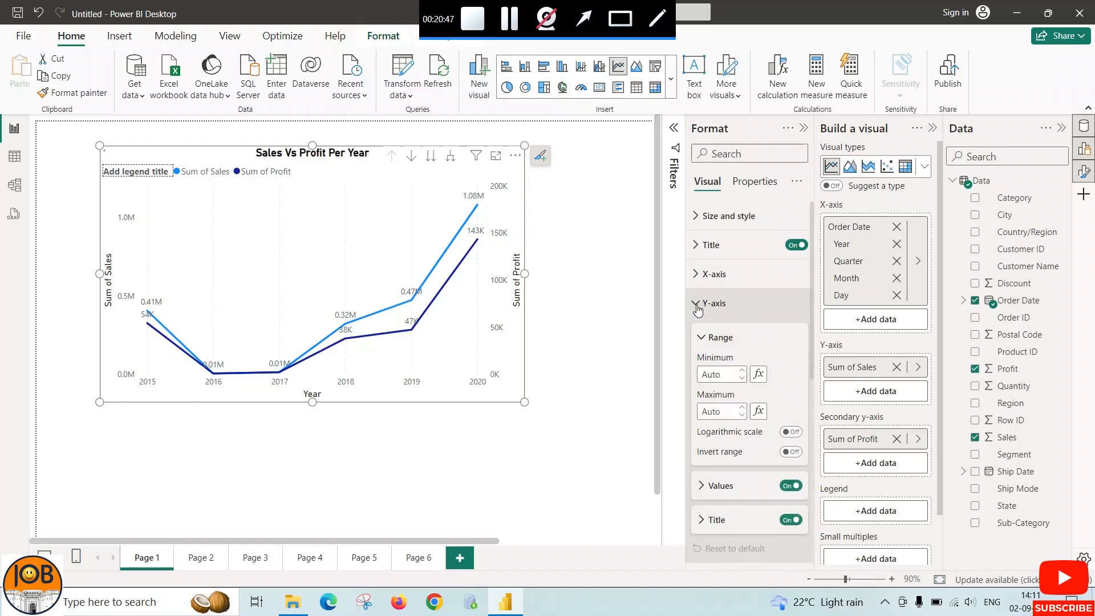
click(698, 308)
click(699, 276)
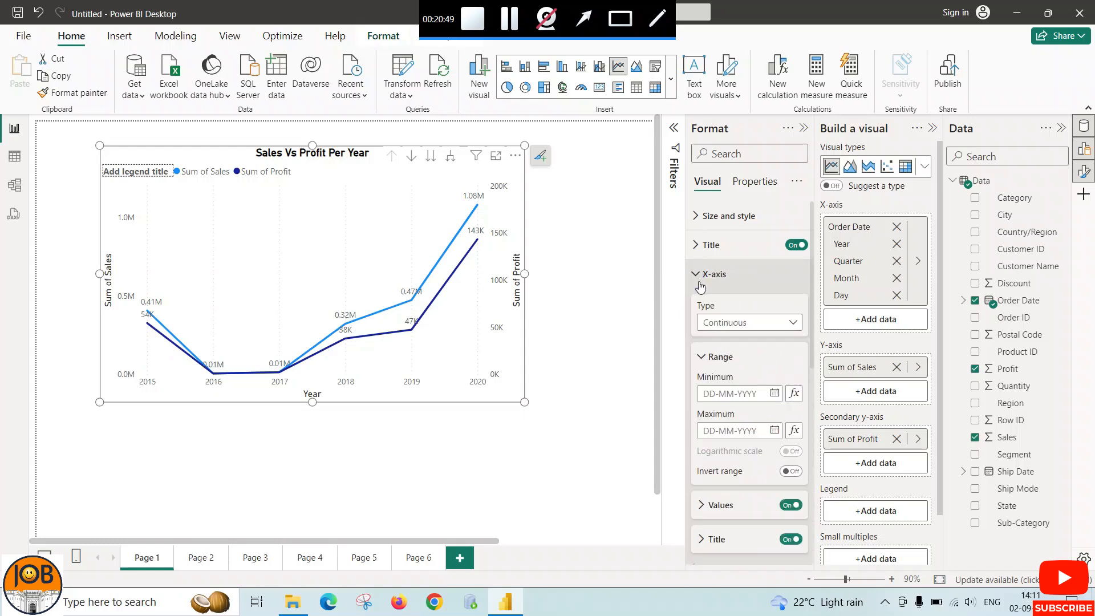
click(786, 323)
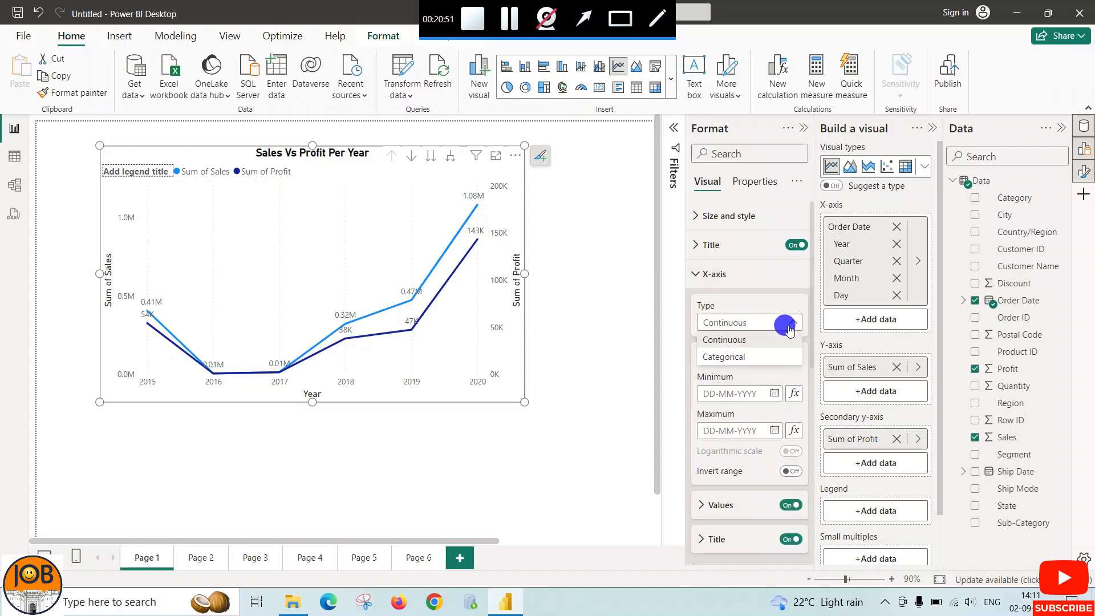
click(761, 329)
scroll(707, 299, down, 2)
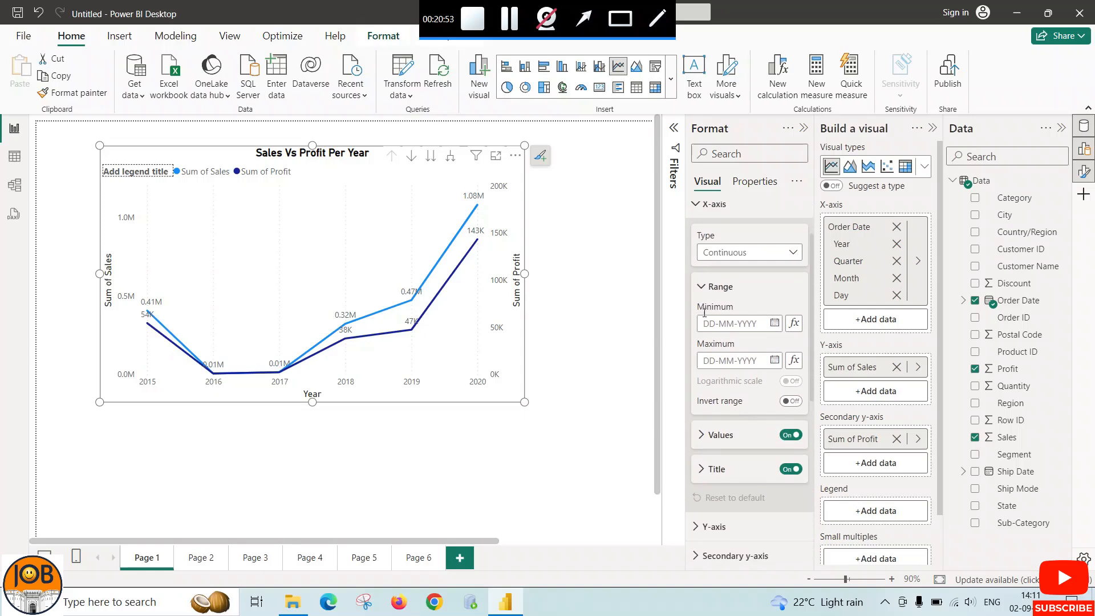
scroll(704, 313, up, 2)
click(699, 275)
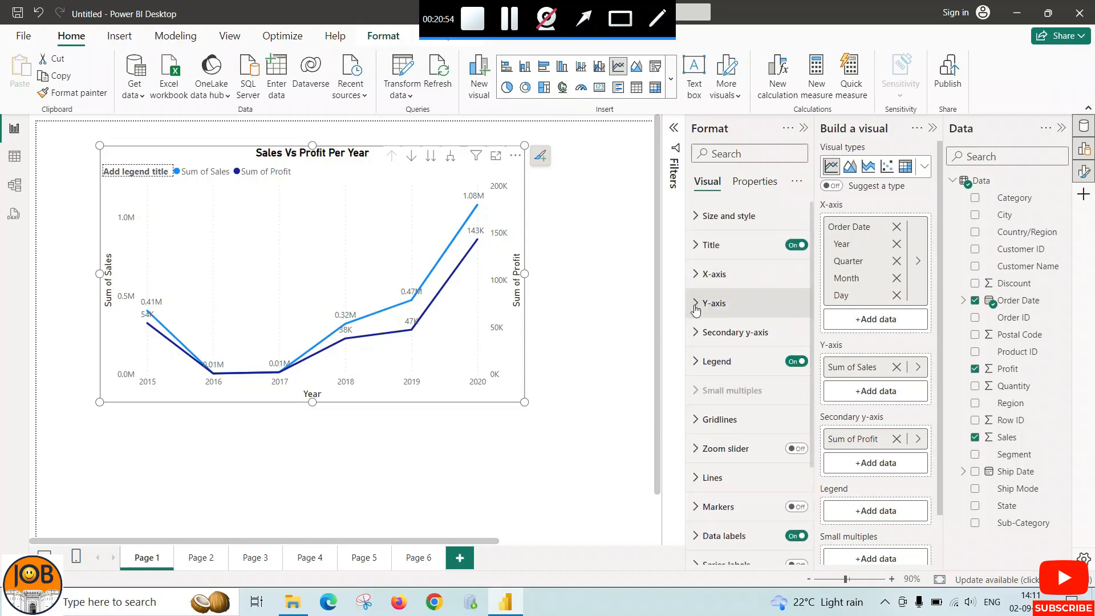
Try the line chart's legend at Top right, and set its position to Top center
click(695, 366)
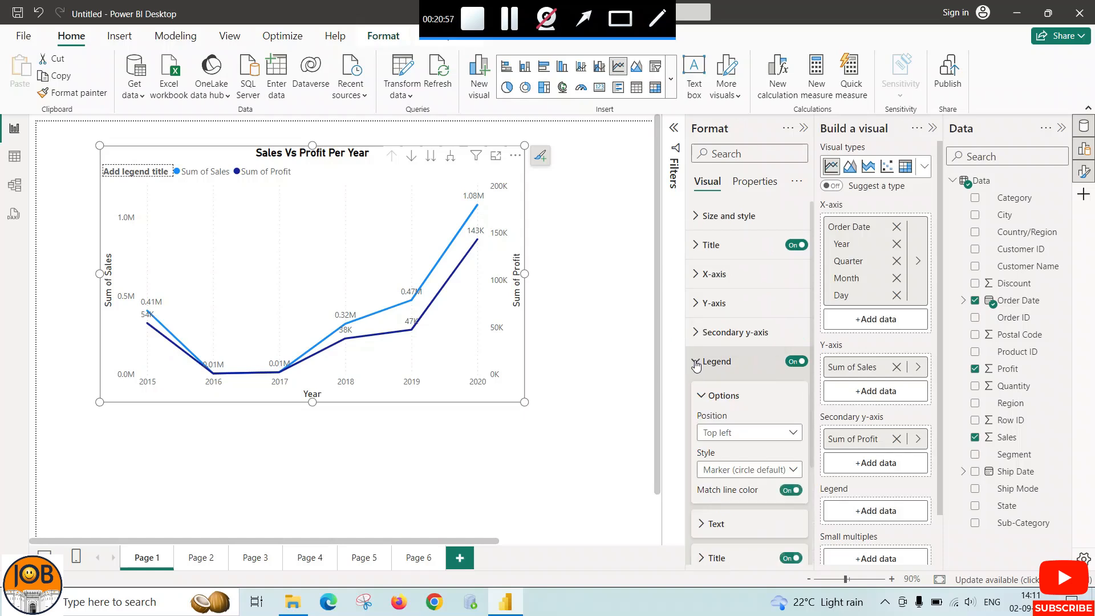
click(741, 432)
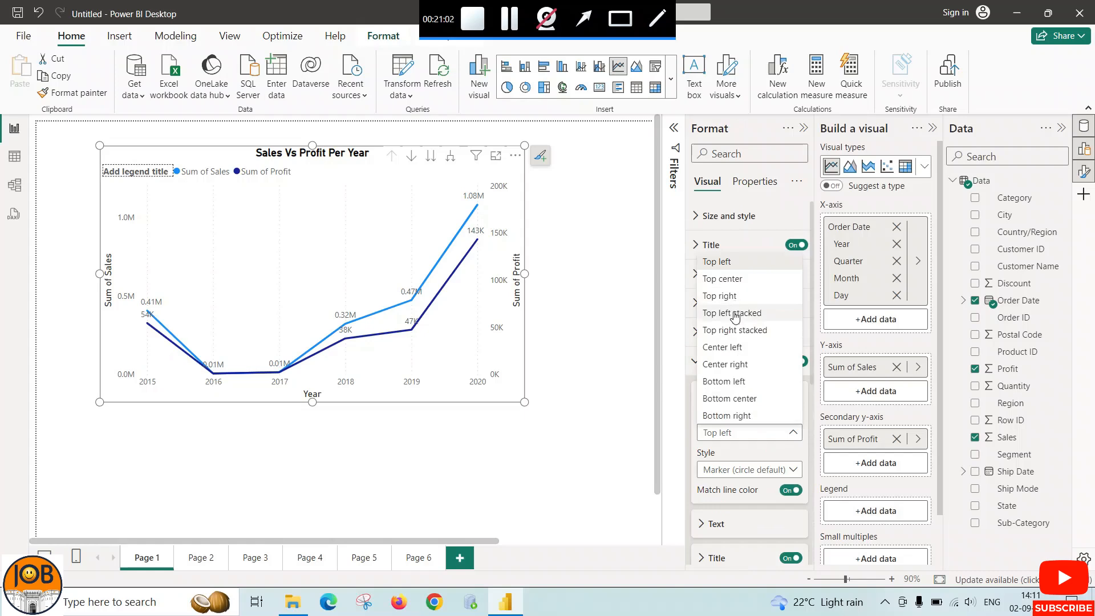
click(719, 295)
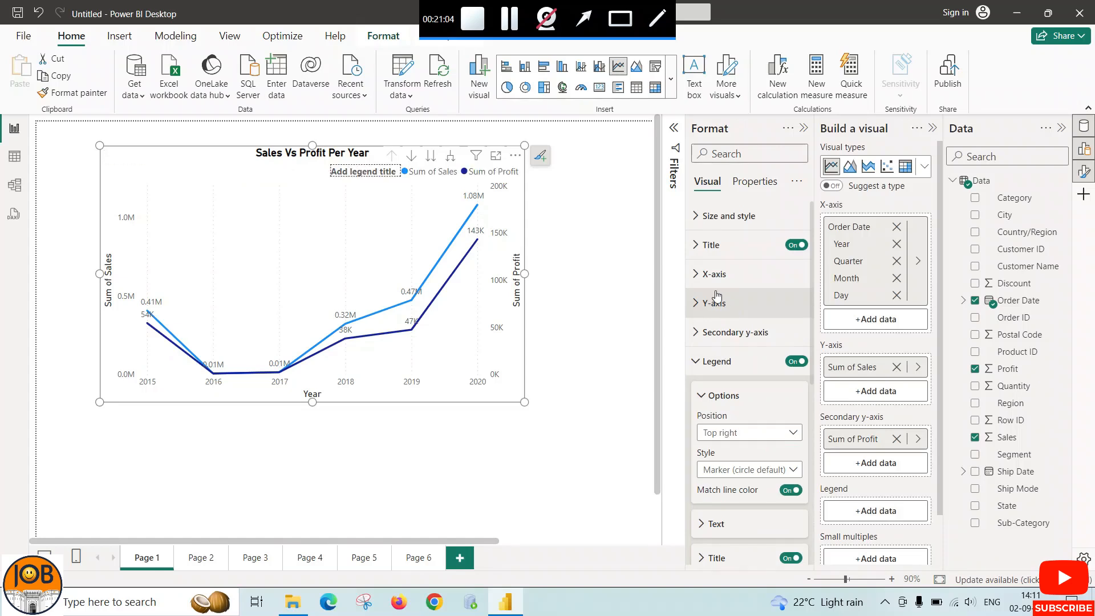
click(713, 433)
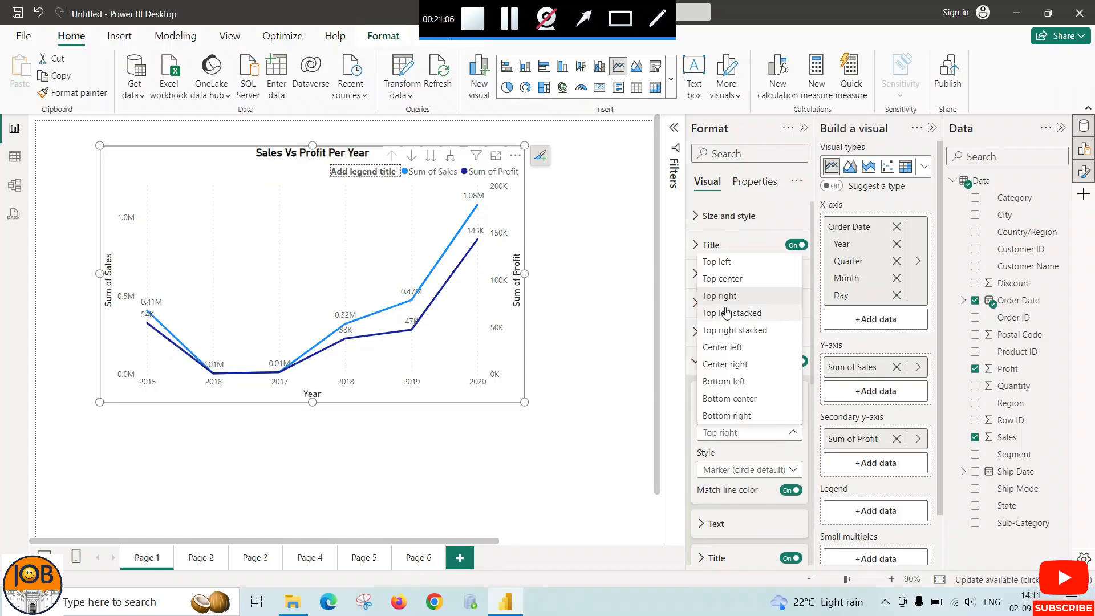
click(721, 278)
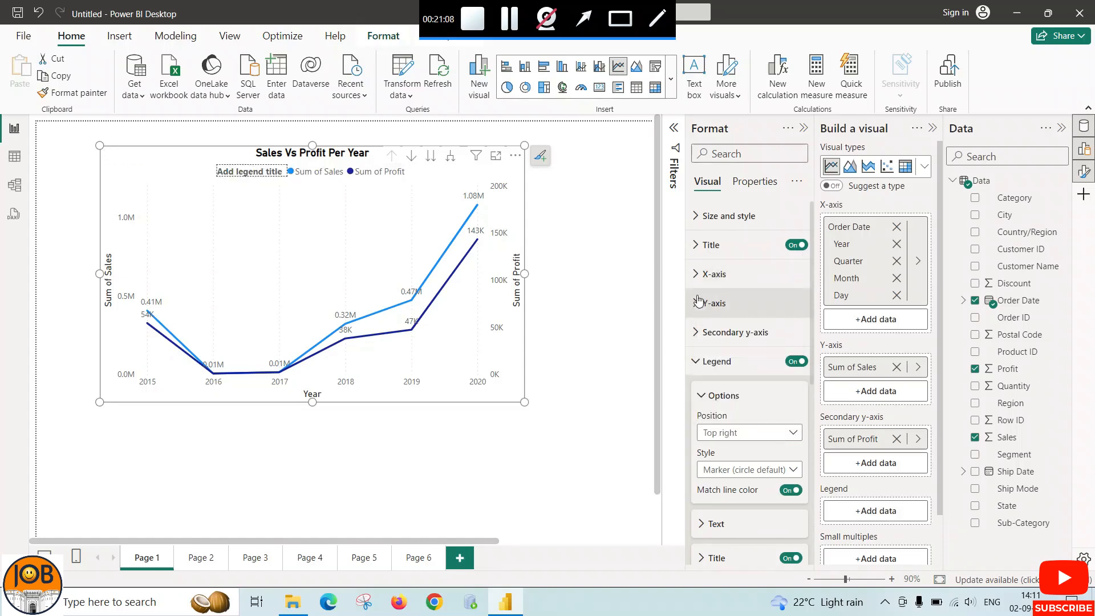
click(703, 395)
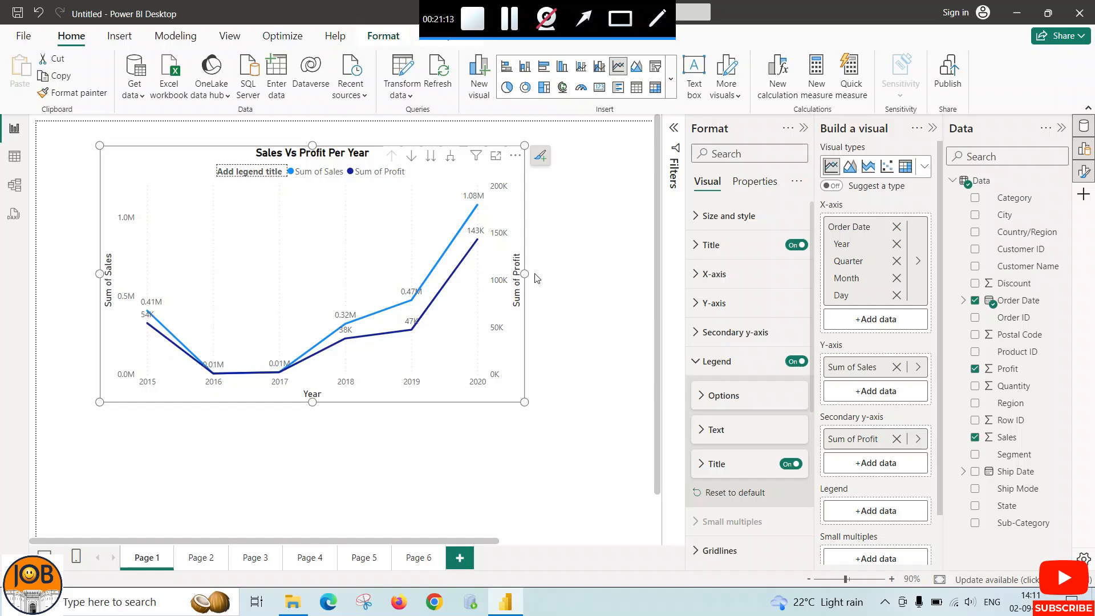
Widen the line chart to about 734 and turn on its visual border and shadow
drag(524, 274, 570, 274)
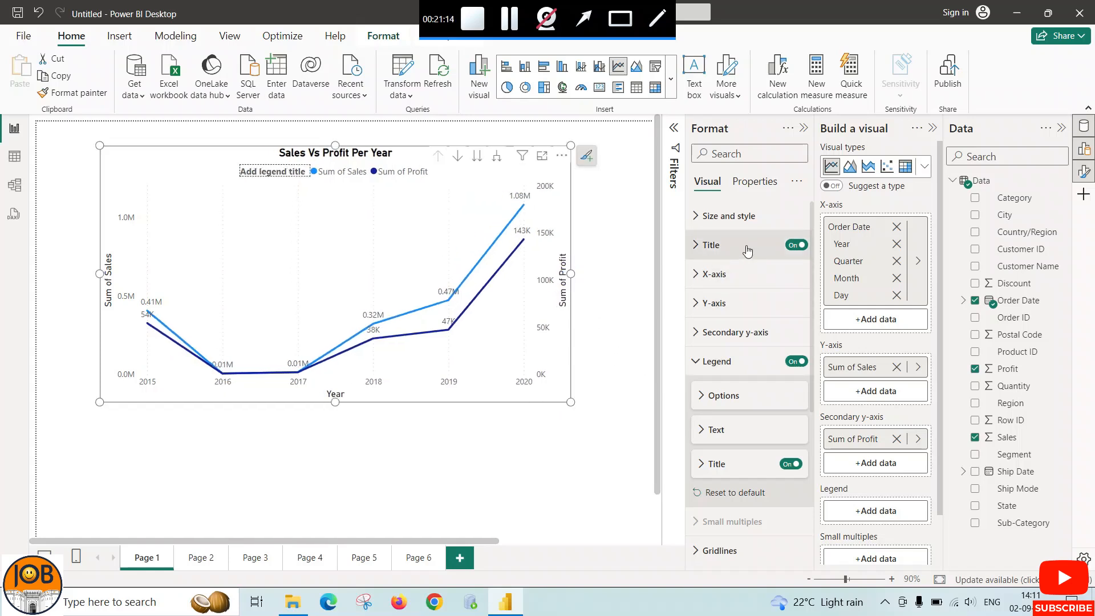
click(699, 217)
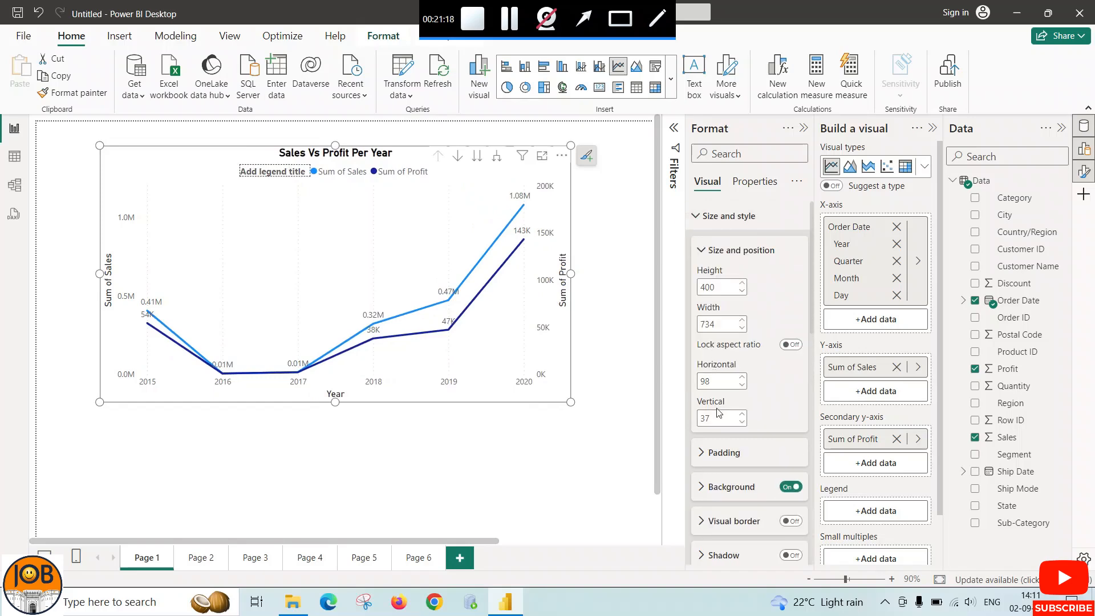
scroll(719, 412, down, 2)
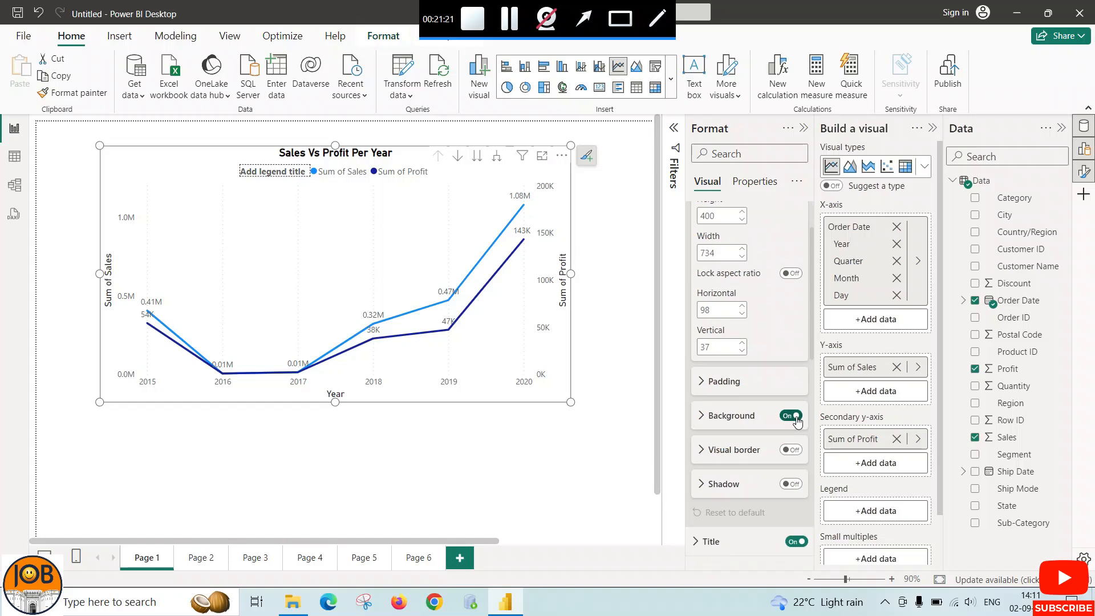
click(782, 450)
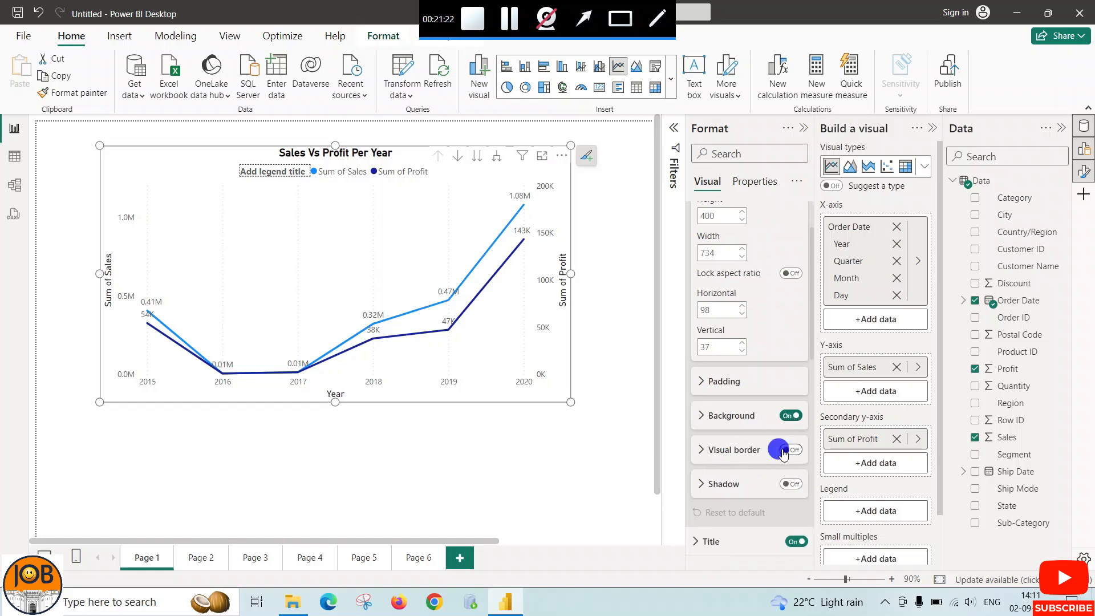
click(785, 483)
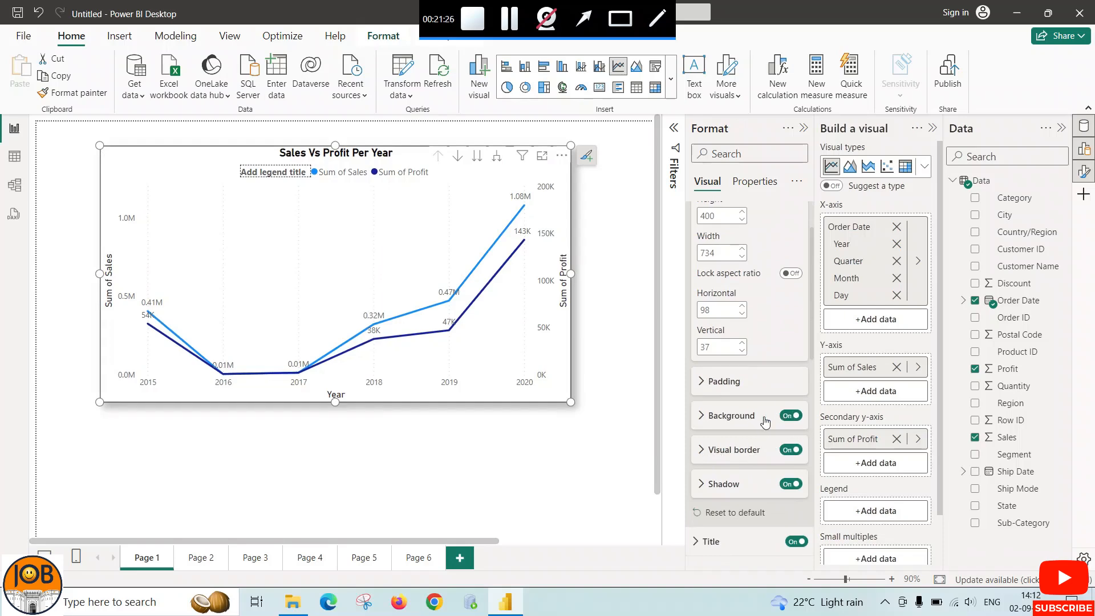
Set the line chart's background to the lightest yellow theme color with 52% transparency
click(764, 418)
click(726, 452)
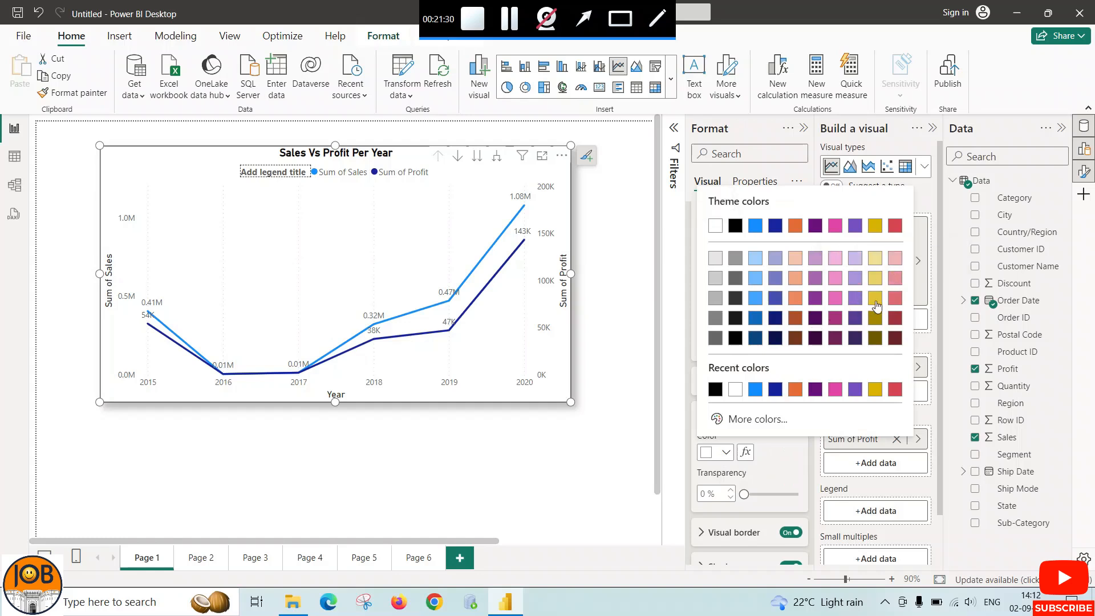
click(876, 260)
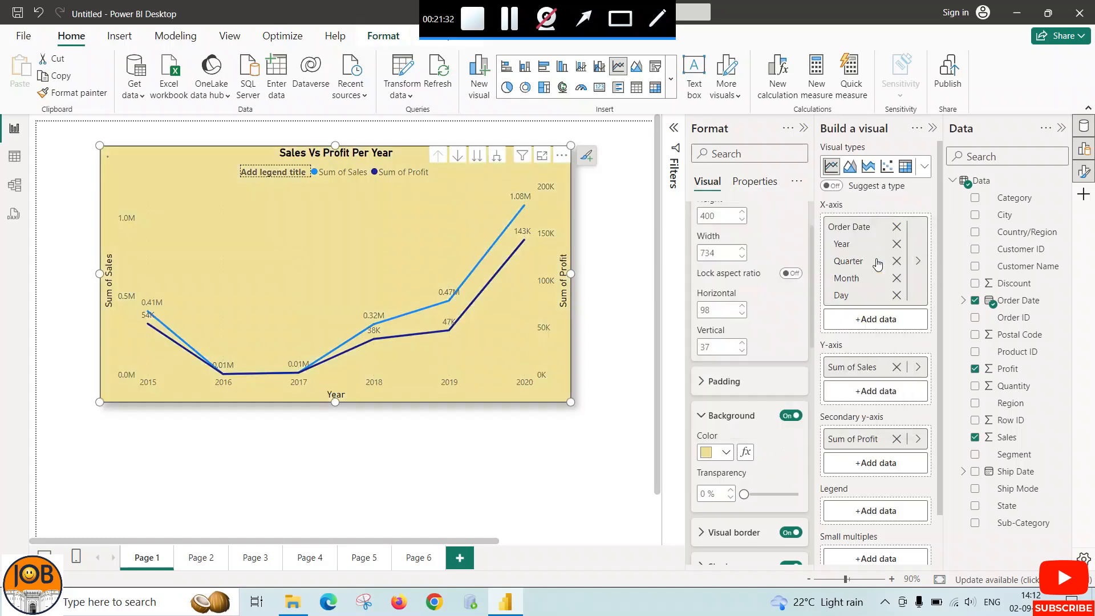
drag(743, 494, 772, 495)
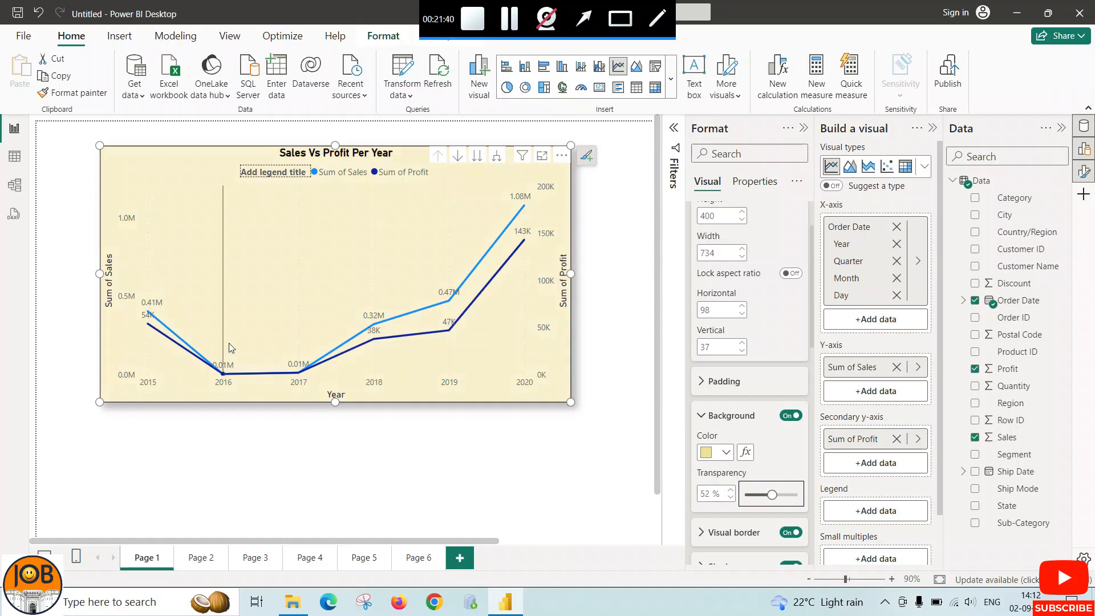
click(700, 414)
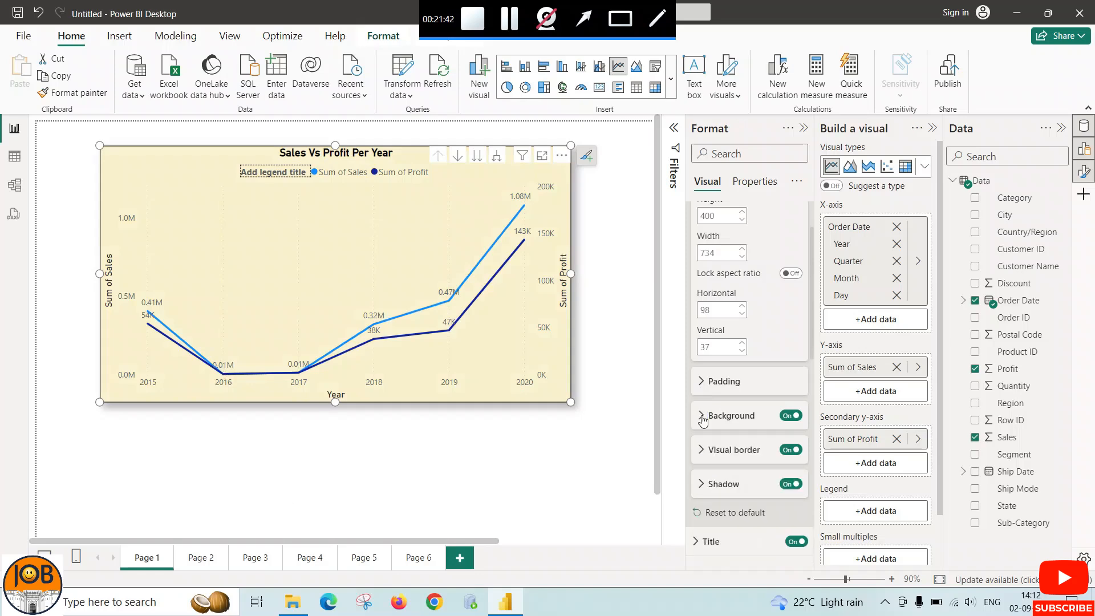
Make the line chart's X-axis values bold and black at font size 11
scroll(698, 383, up, 2)
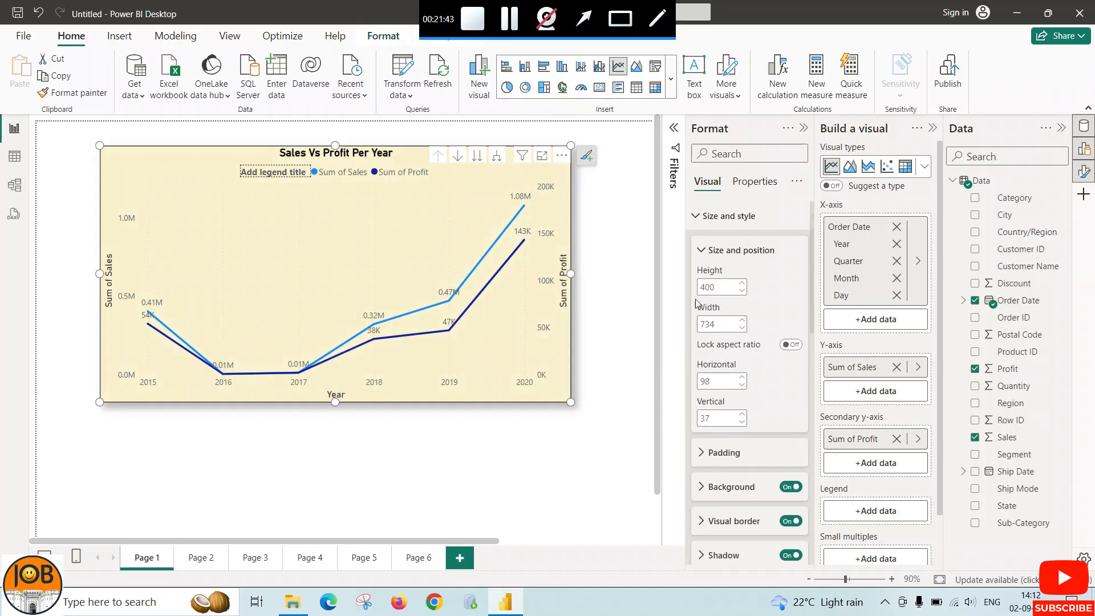
click(698, 250)
click(695, 473)
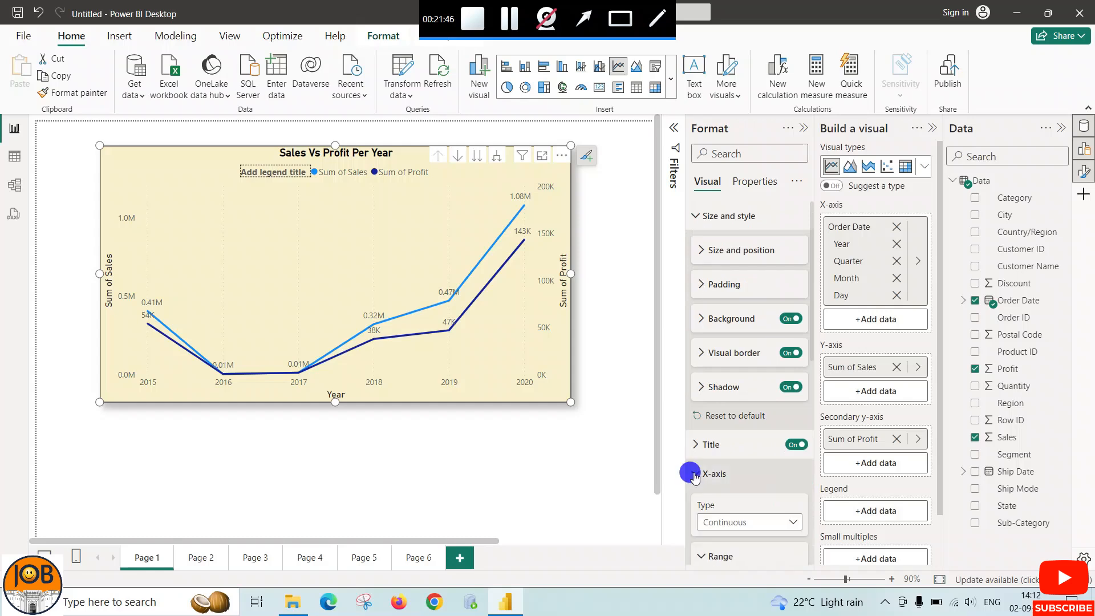
scroll(702, 399, down, 5)
click(697, 349)
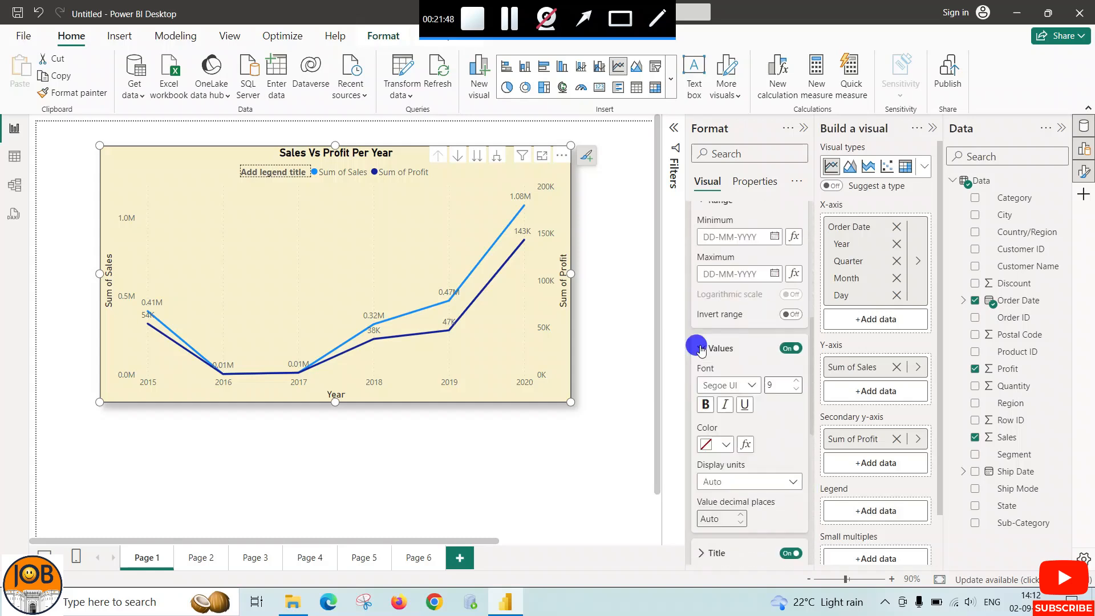
click(797, 386)
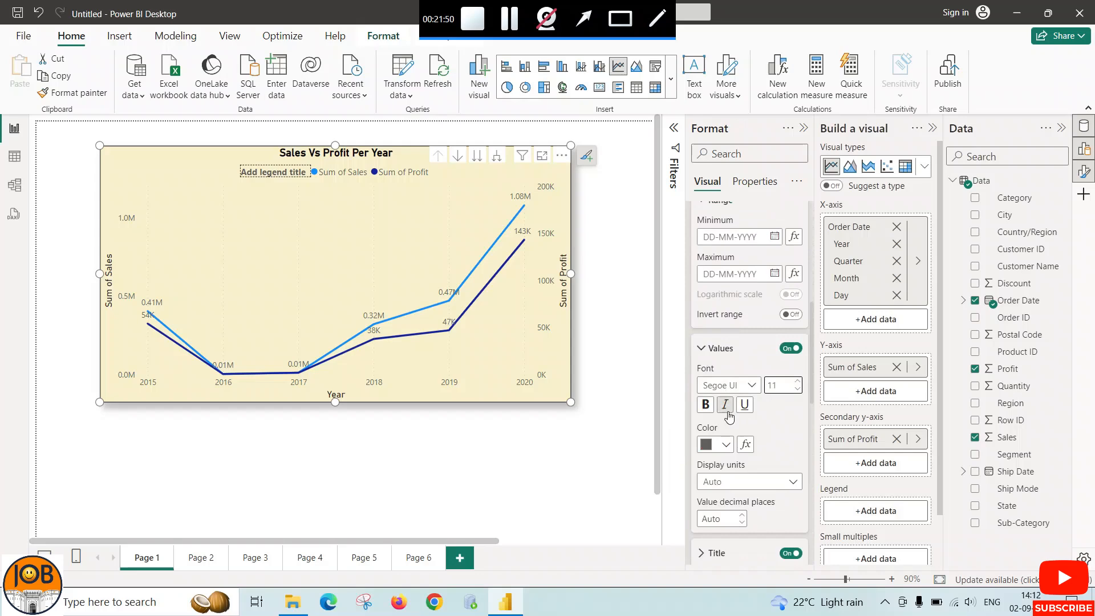
click(705, 404)
click(720, 444)
click(735, 382)
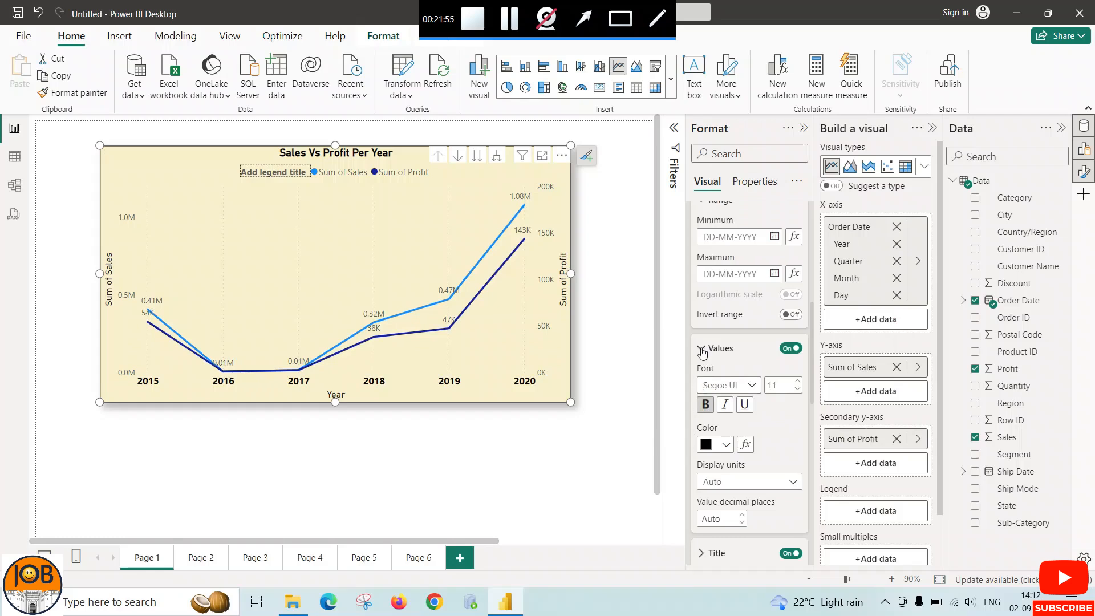
click(700, 350)
click(701, 383)
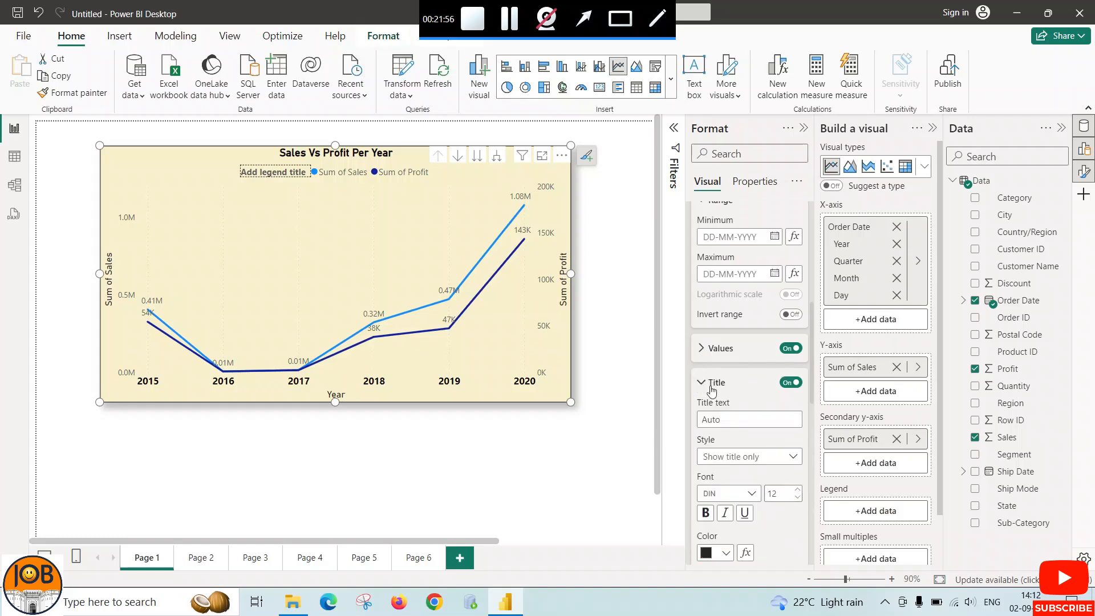
click(702, 385)
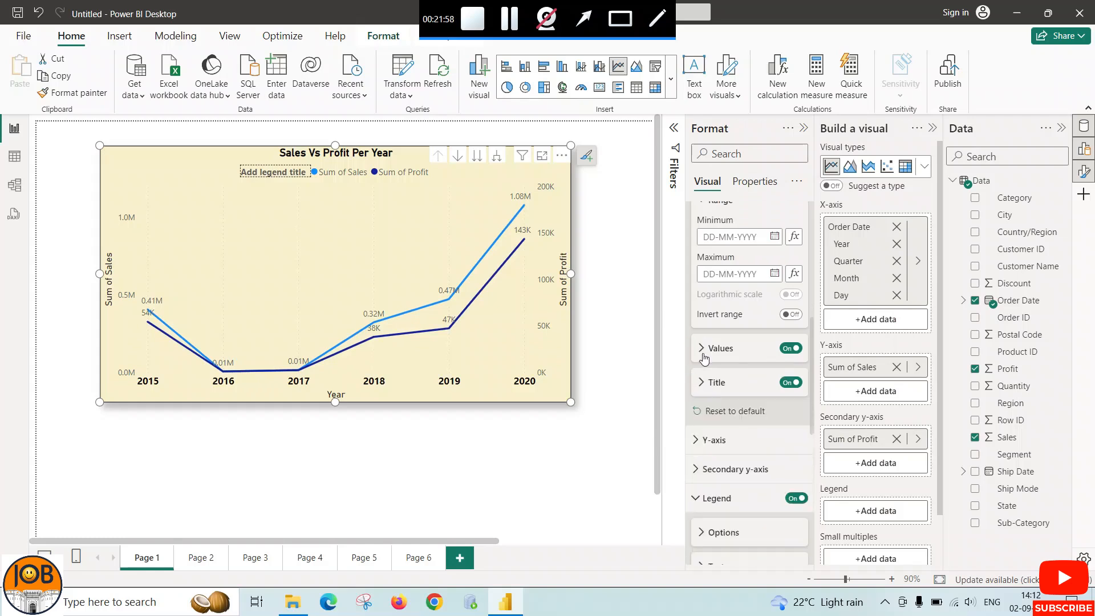
scroll(699, 277, up, 3)
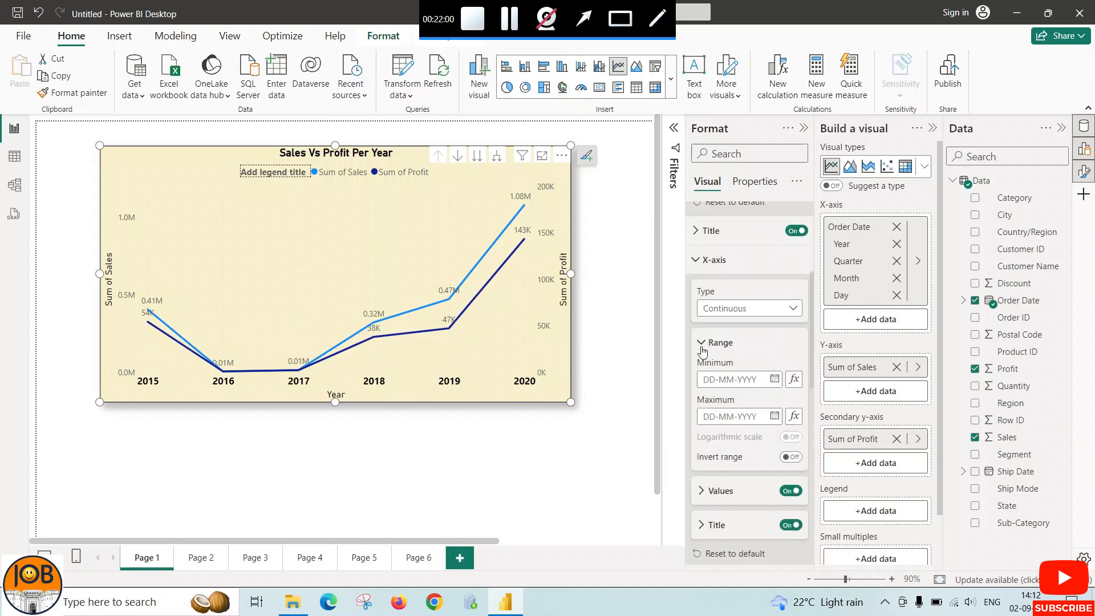
click(700, 345)
scroll(699, 353, up, 3)
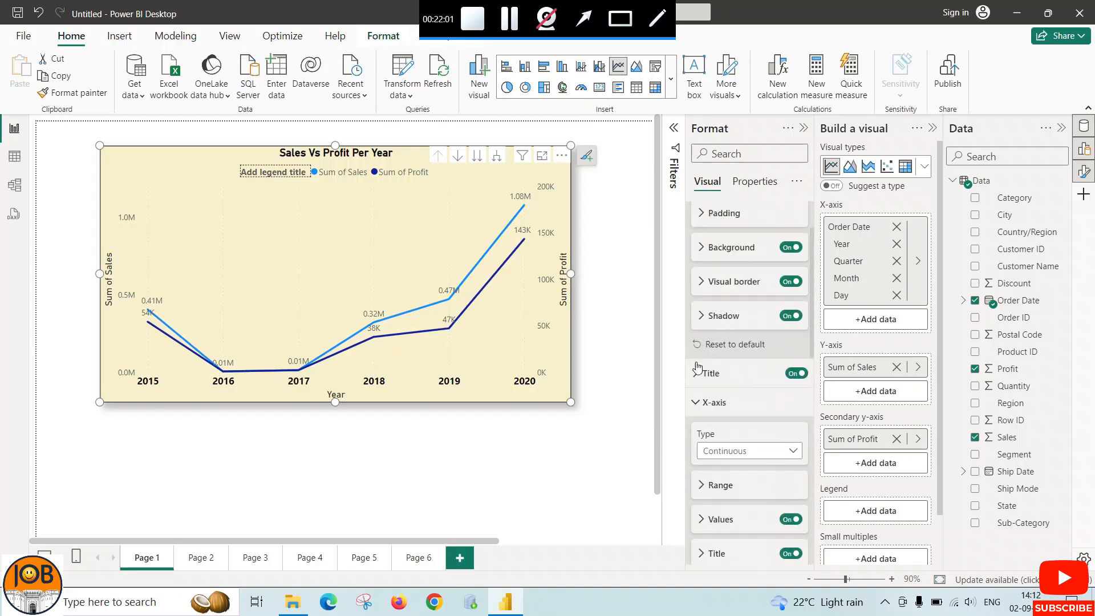
click(697, 401)
Make the line chart's Y-axis values bold and black at font size 11
scroll(700, 396, down, 1)
click(703, 360)
scroll(702, 434, down, 2)
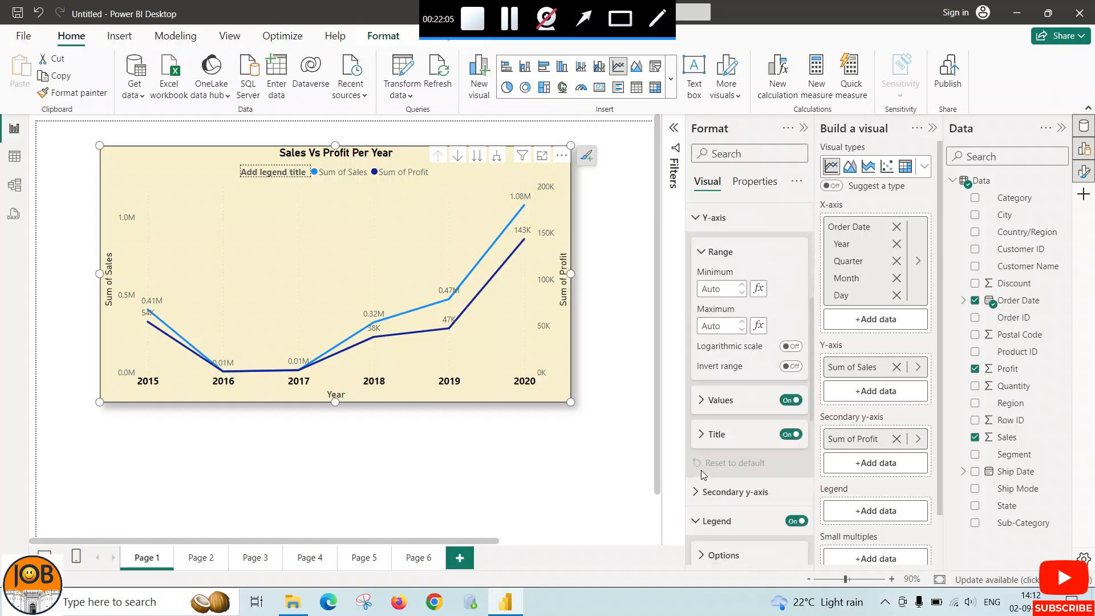
click(700, 399)
scroll(701, 400, down, 2)
double_click(797, 290)
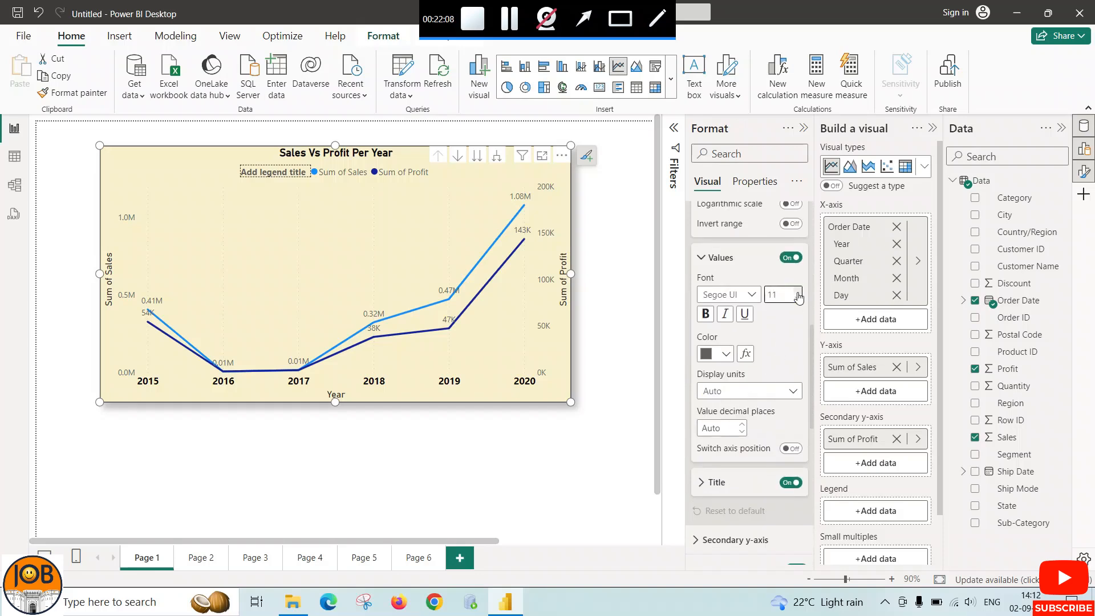
click(705, 314)
click(725, 355)
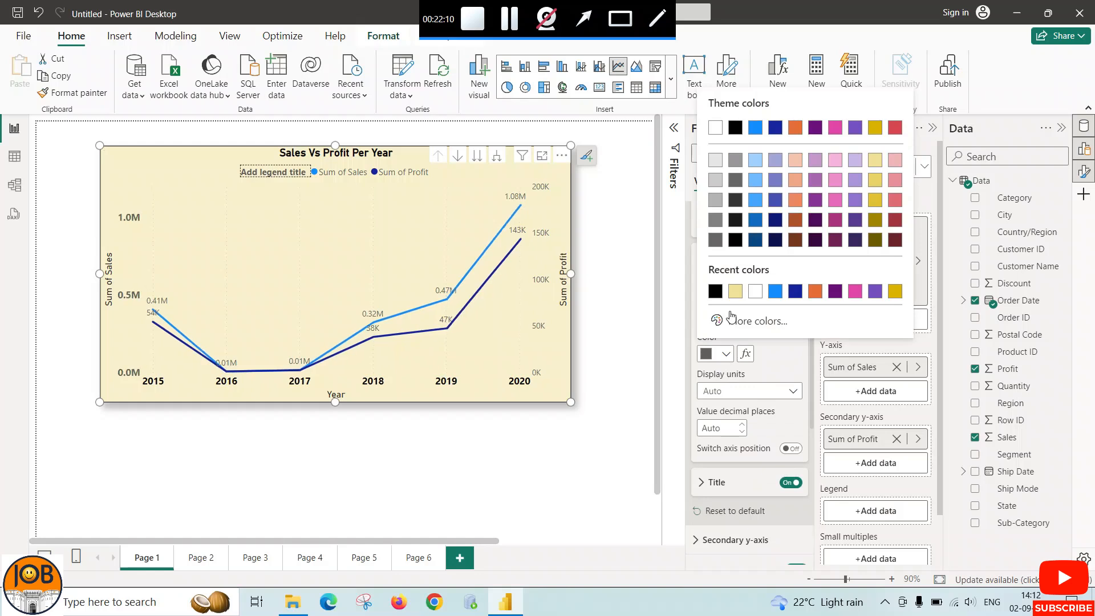
click(715, 294)
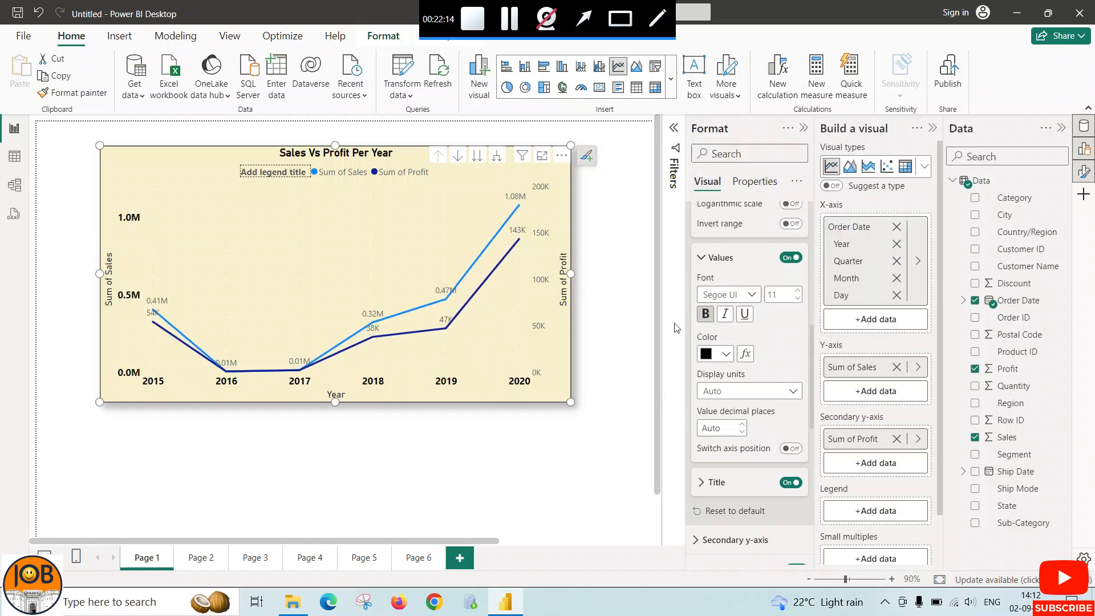
click(701, 260)
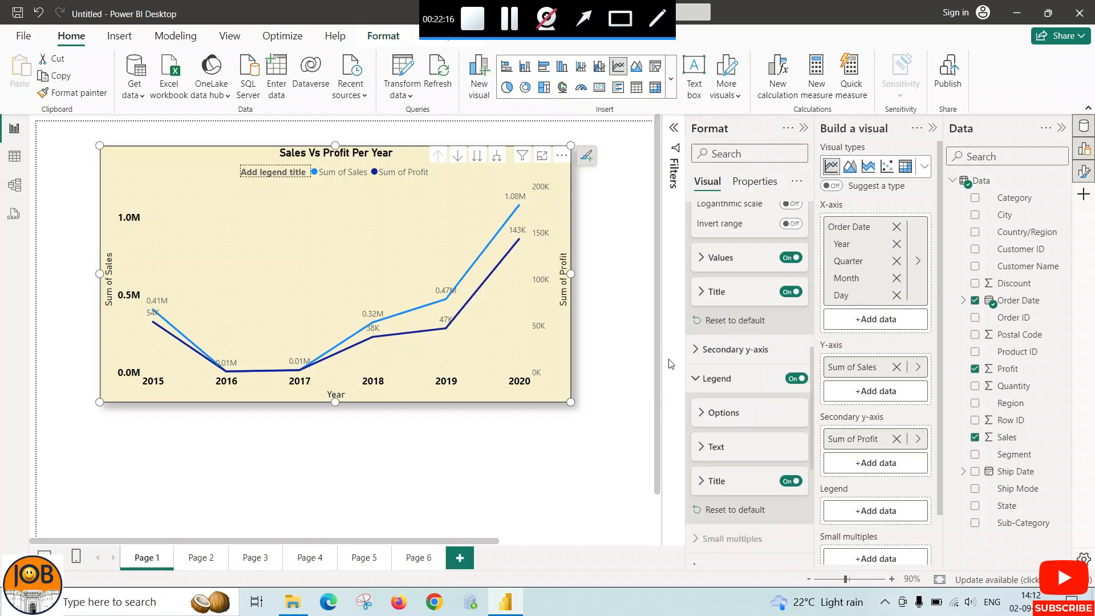
Examine the line chart's remaining formatting sections, from the legend, gridlines and lines through markers, data labels, reference line and error bars
scroll(693, 399, down, 5)
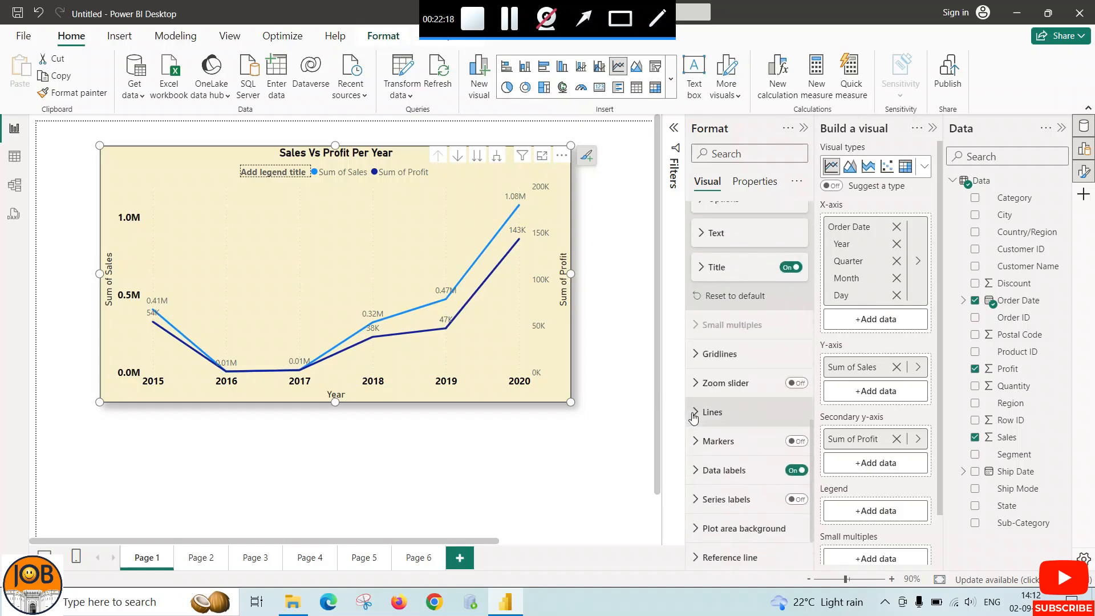
click(696, 416)
click(696, 415)
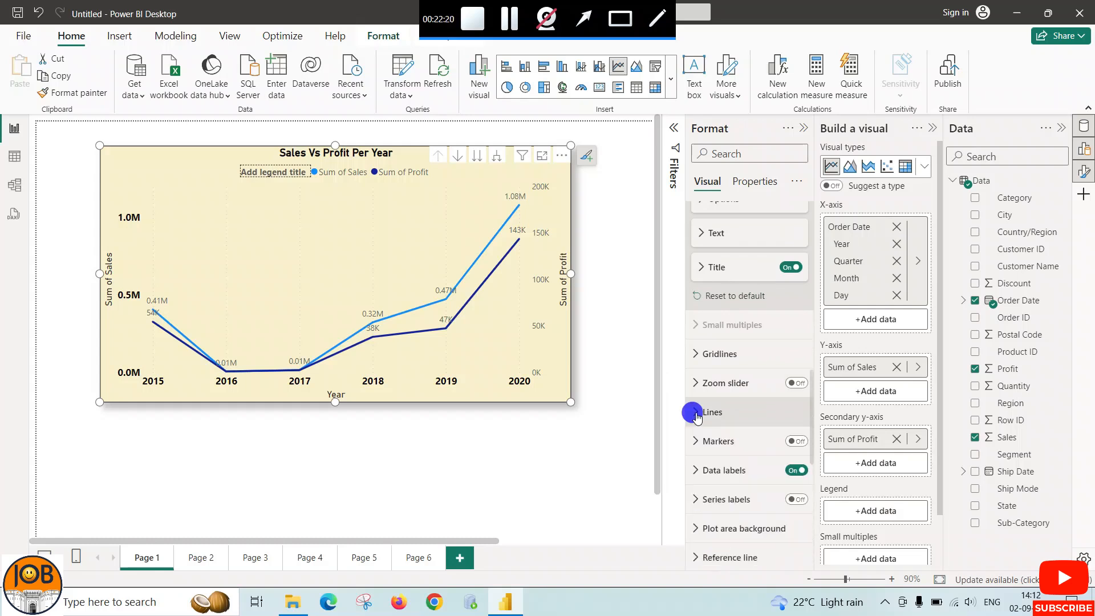
scroll(697, 461, down, 1)
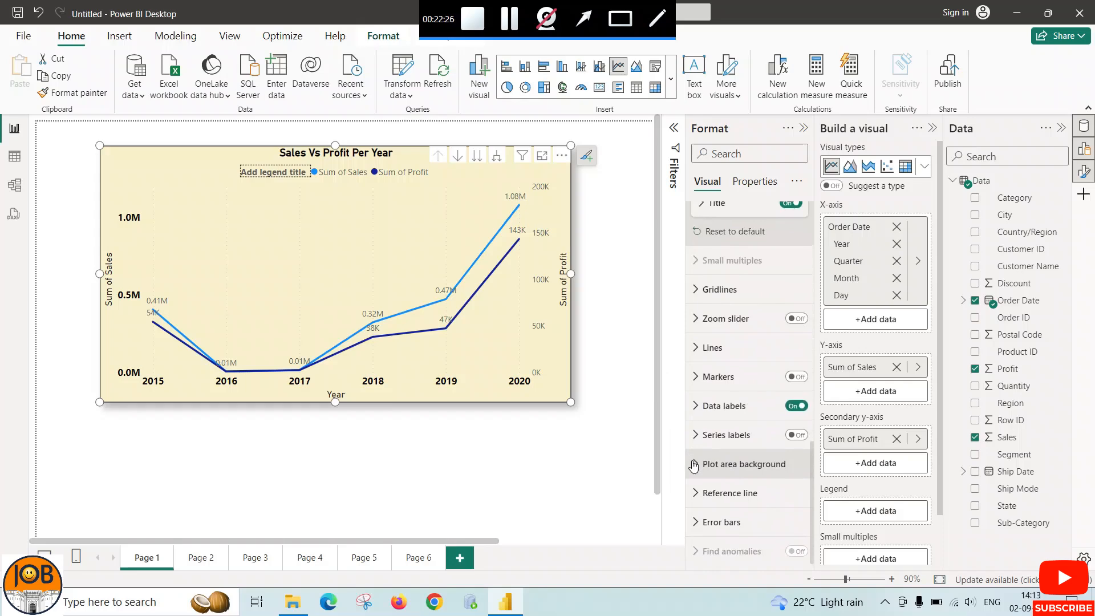
scroll(694, 464, up, 2)
scroll(693, 388, up, 3)
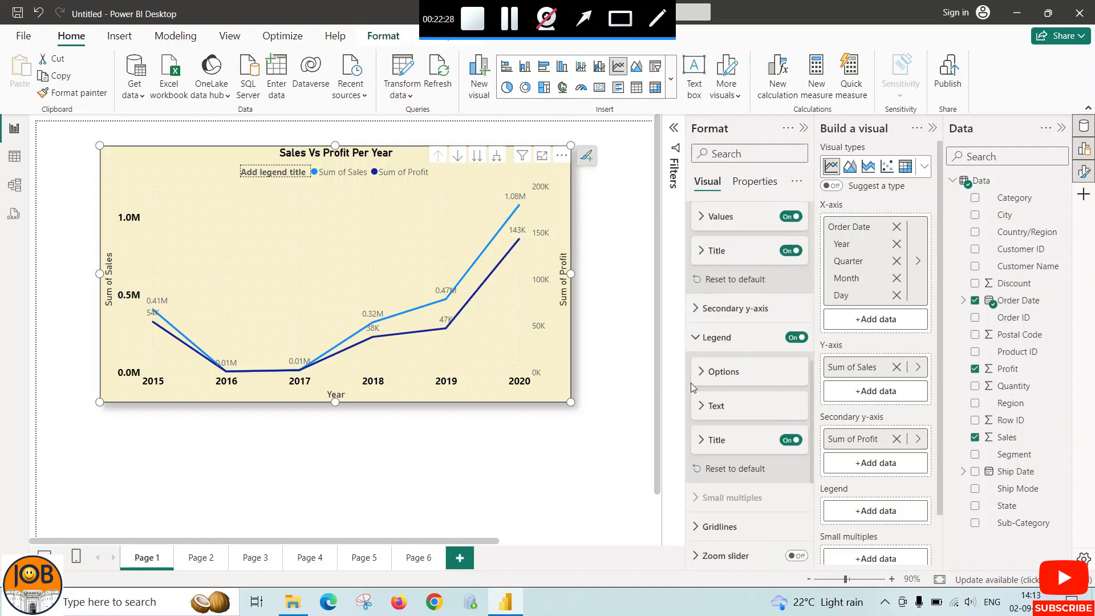
scroll(692, 387, up, 2)
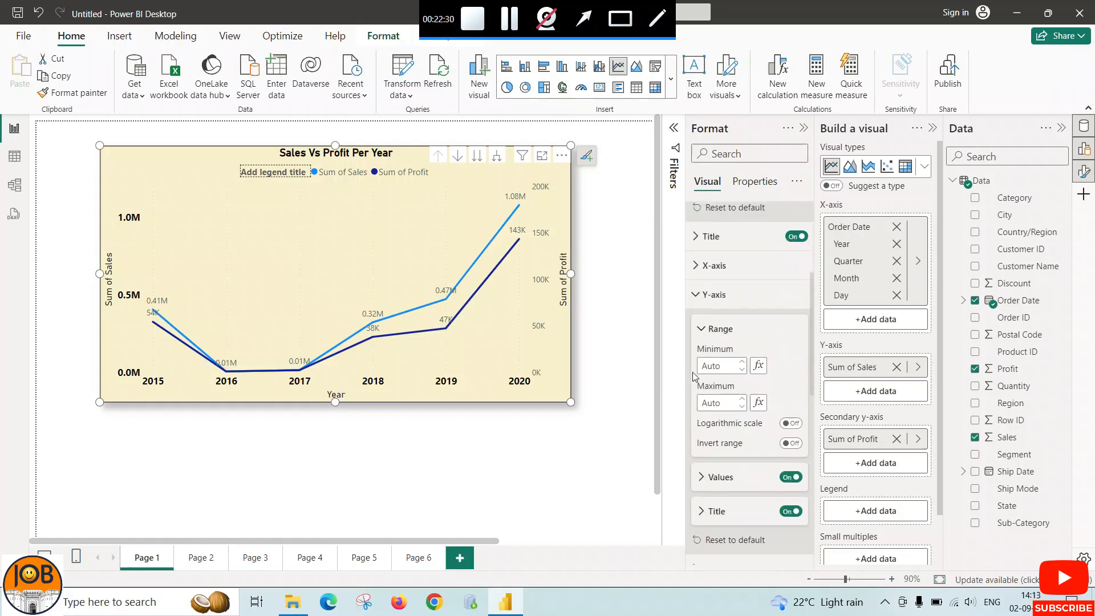
scroll(694, 376, up, 2)
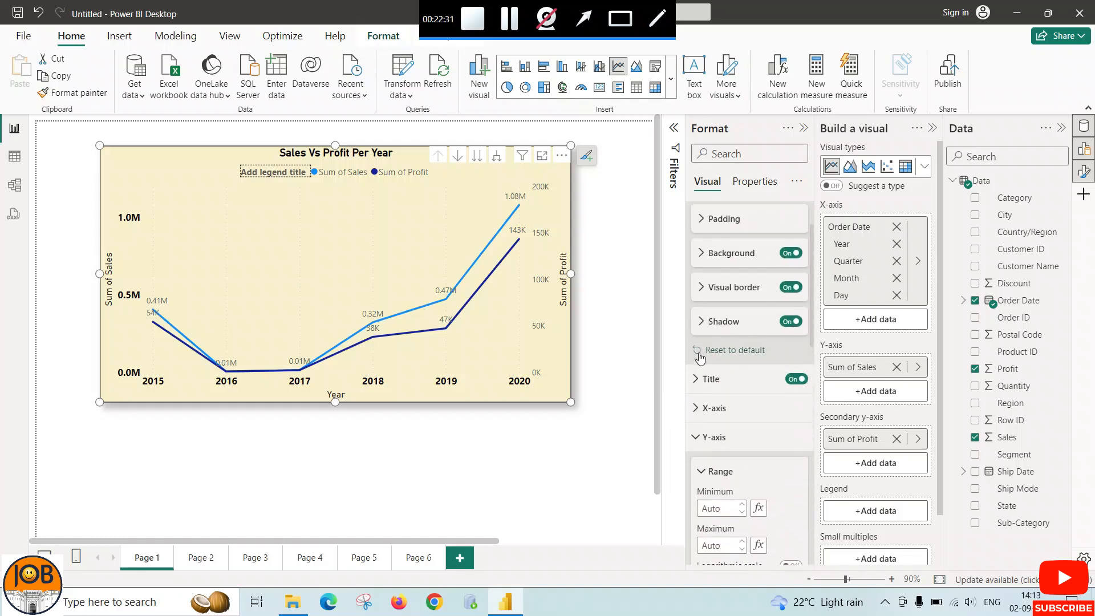
click(695, 439)
scroll(700, 365, up, 1)
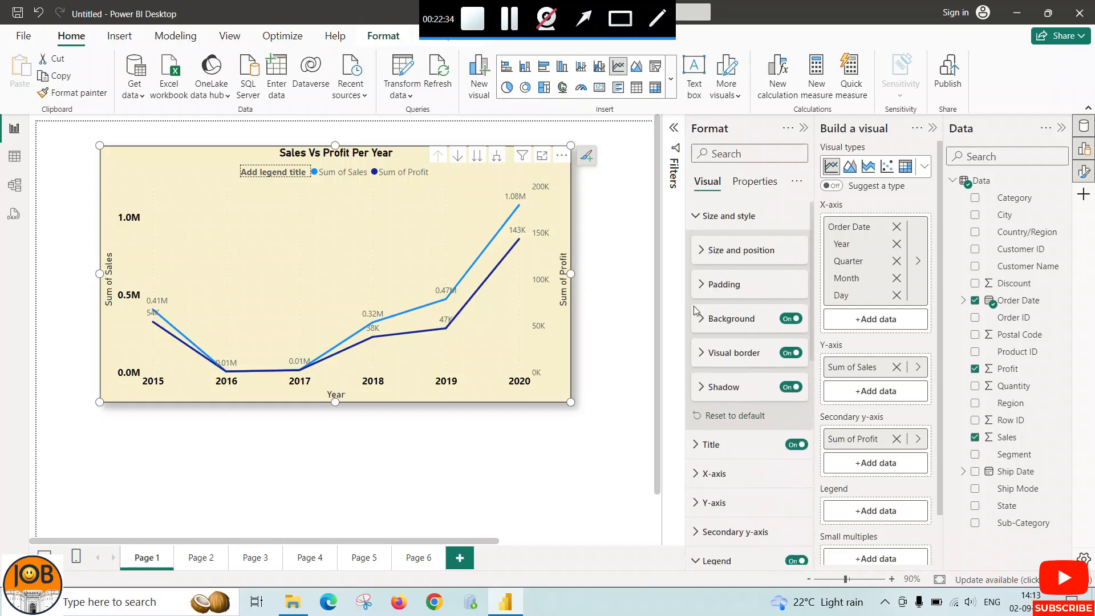
click(697, 216)
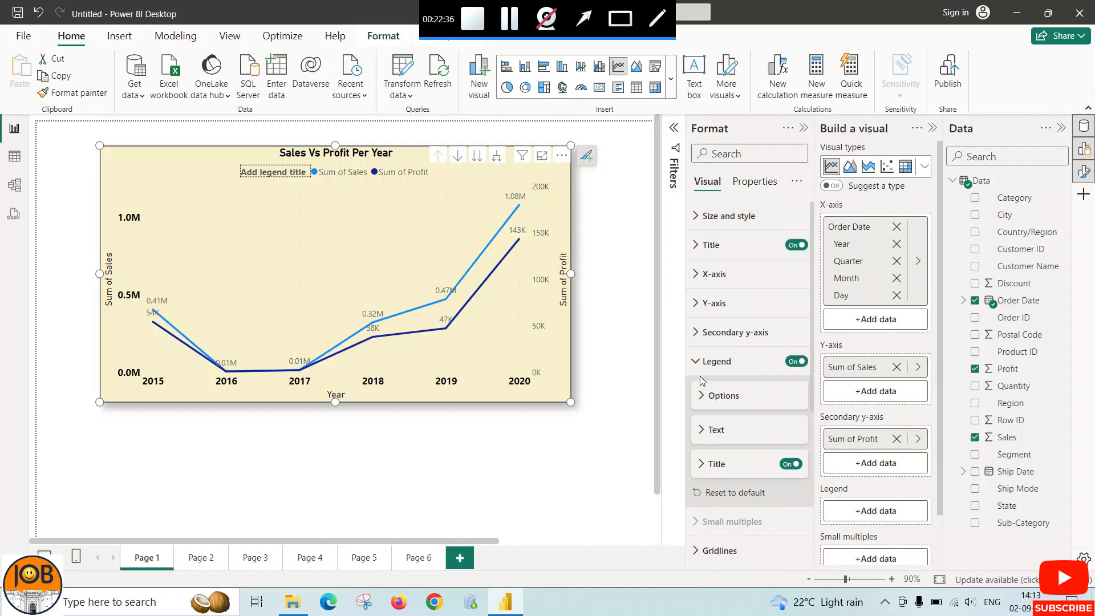
Turn off the line chart's vertical gridlines and deselect the chart
click(700, 419)
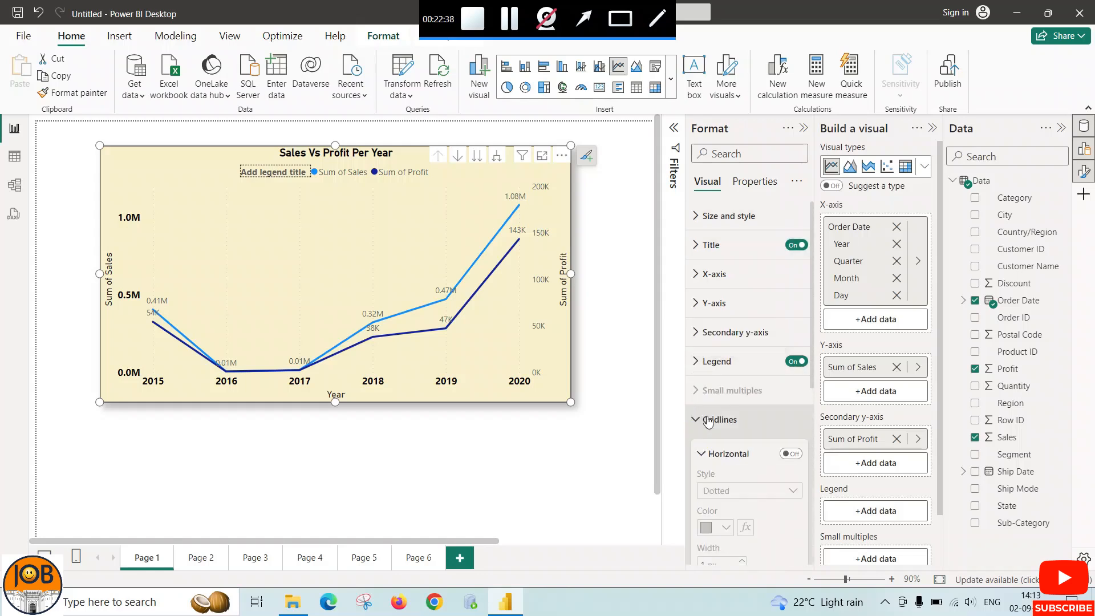
scroll(777, 445, down, 3)
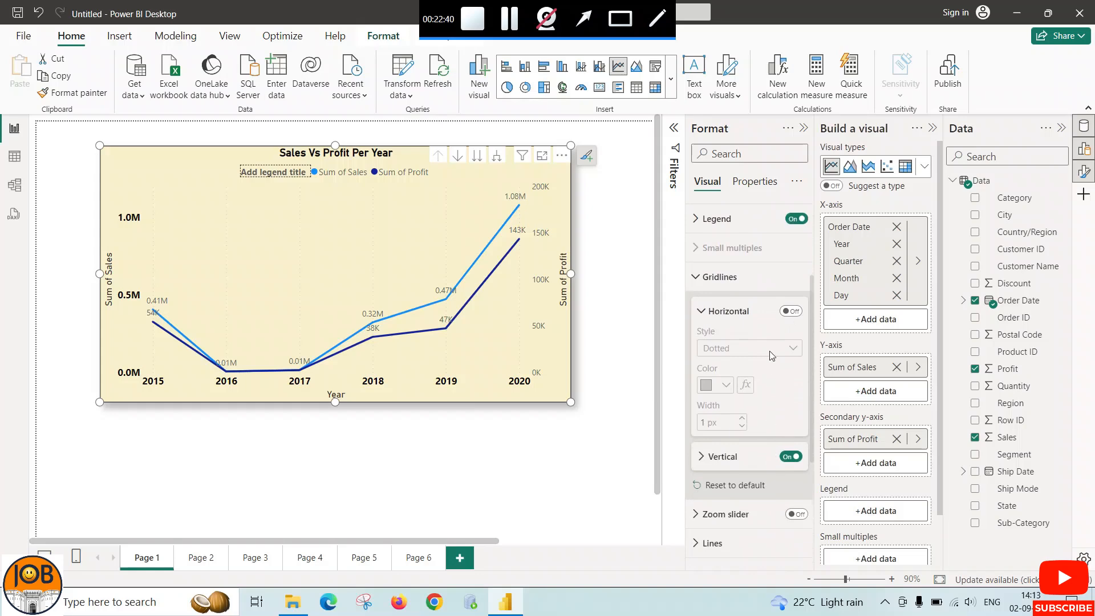
click(790, 456)
click(702, 277)
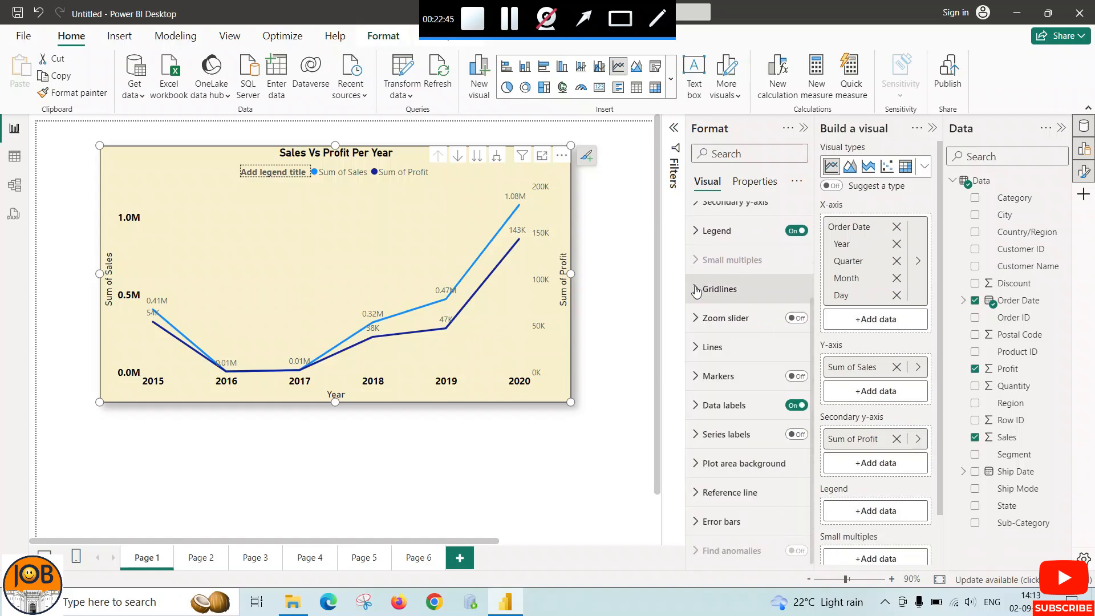
click(493, 501)
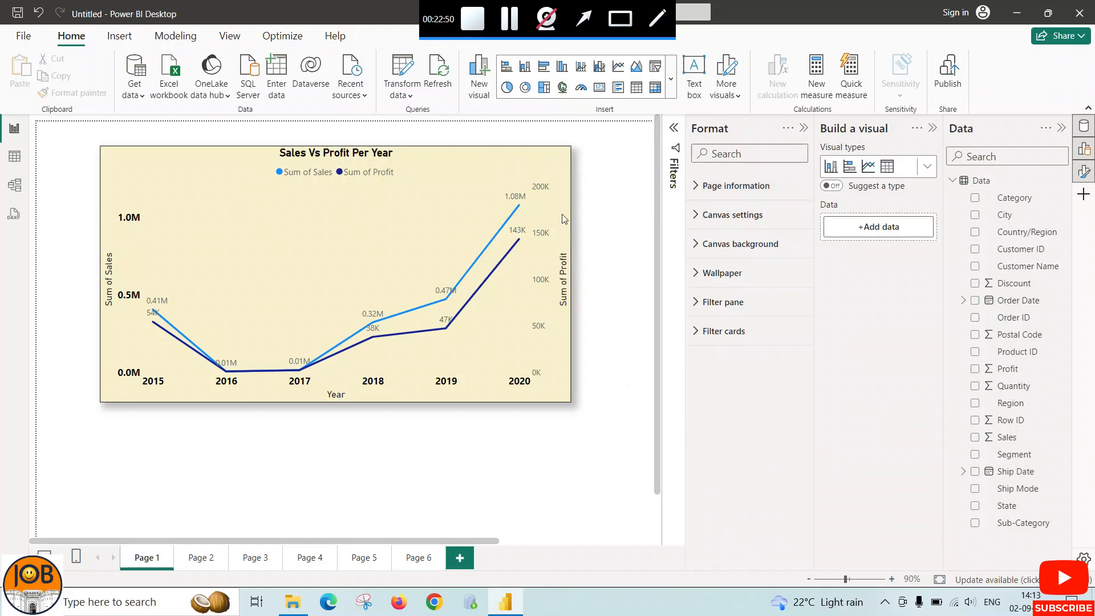
Take the line chart through the quarter and month levels of the date hierarchy, and return it to the year level
click(569, 236)
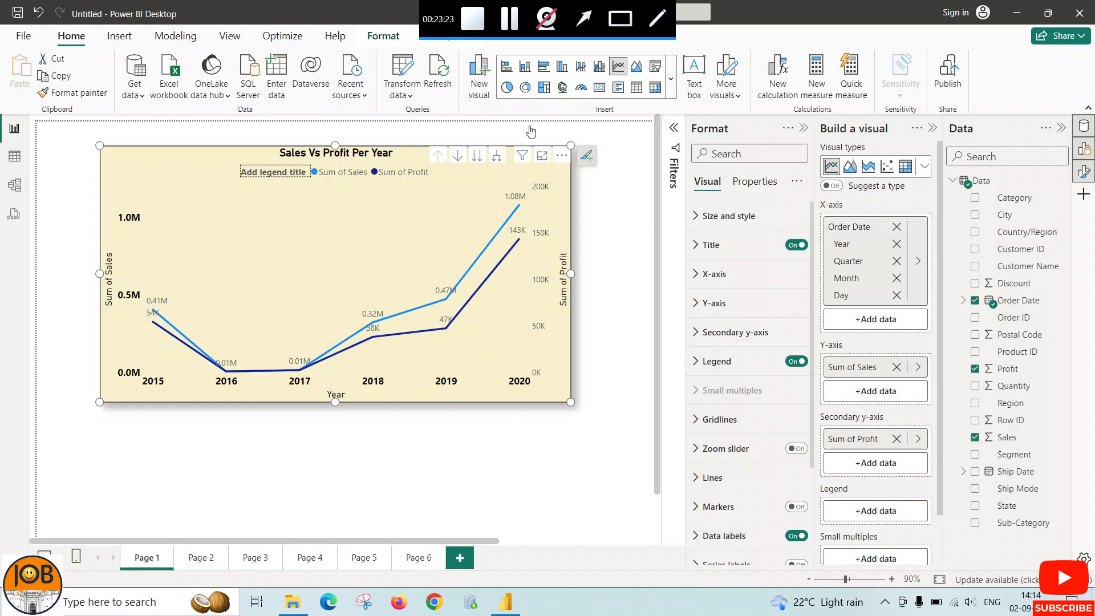
click(482, 161)
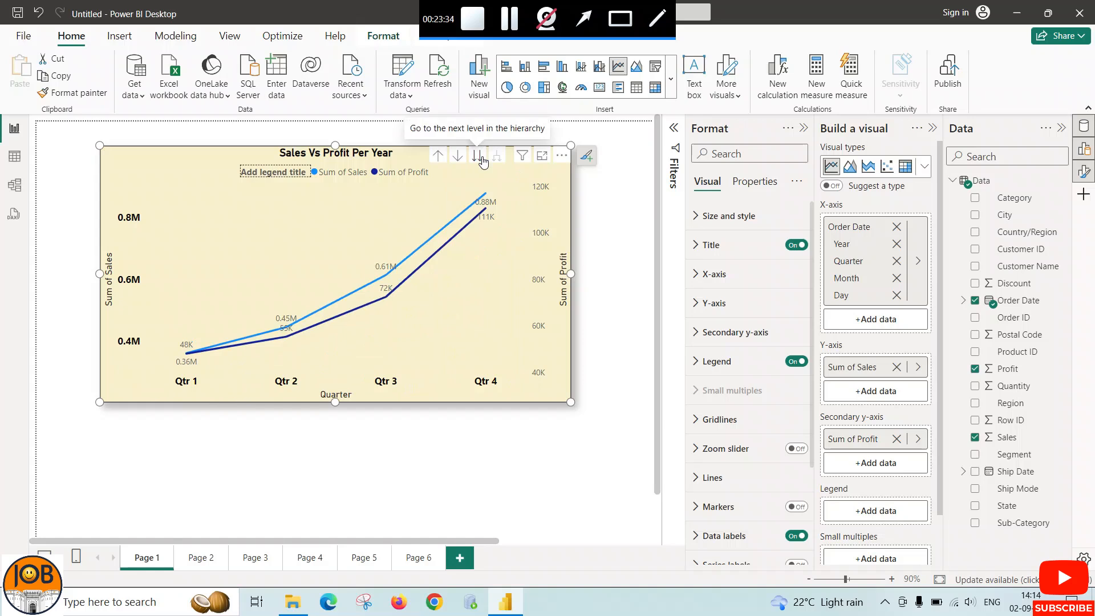
click(479, 156)
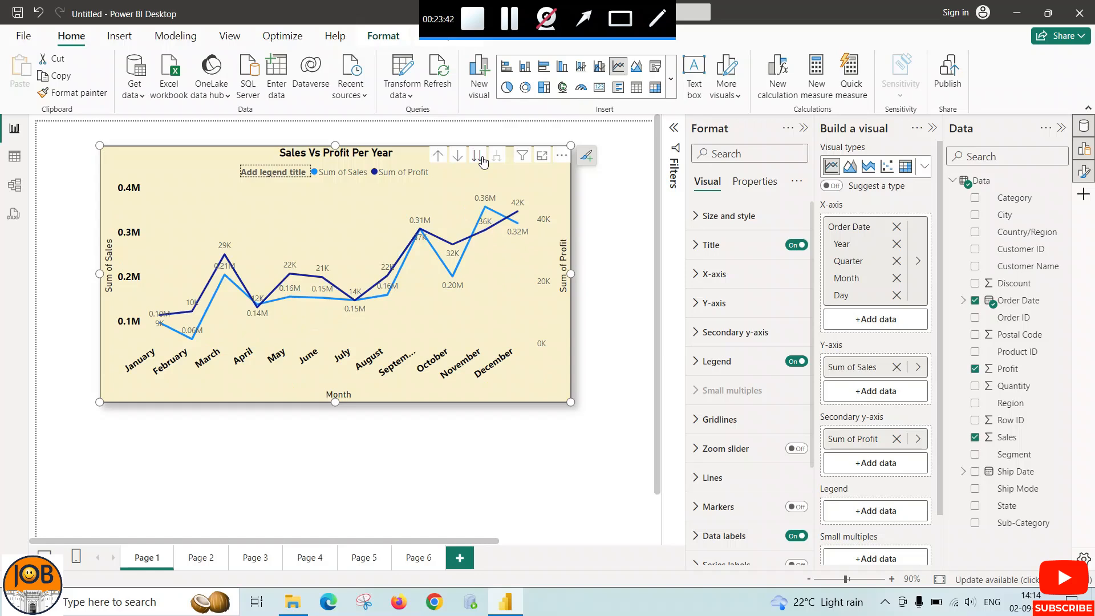
click(439, 159)
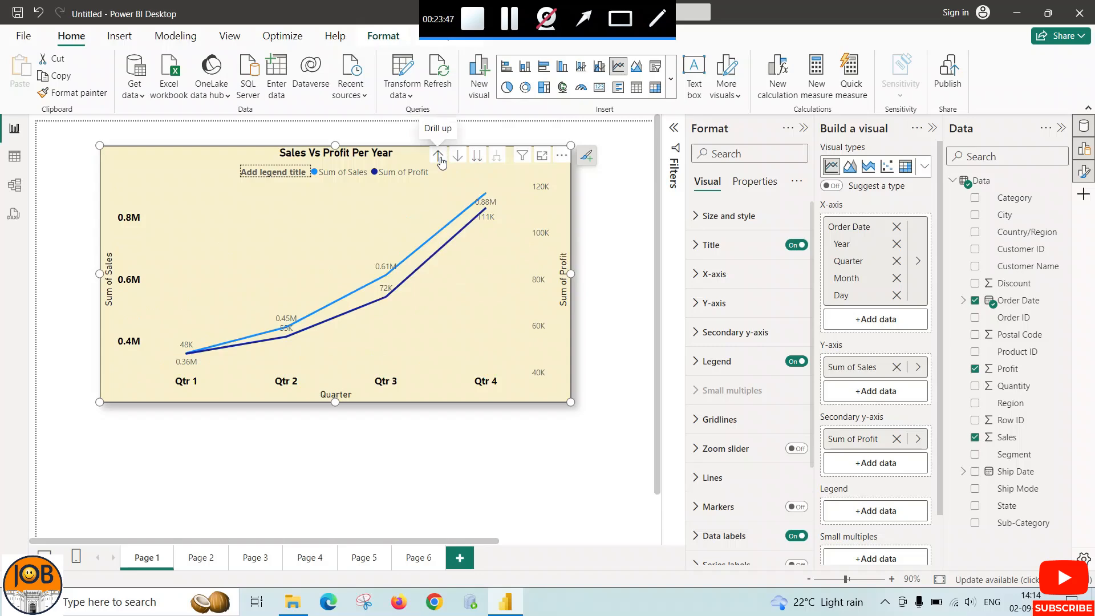
click(440, 159)
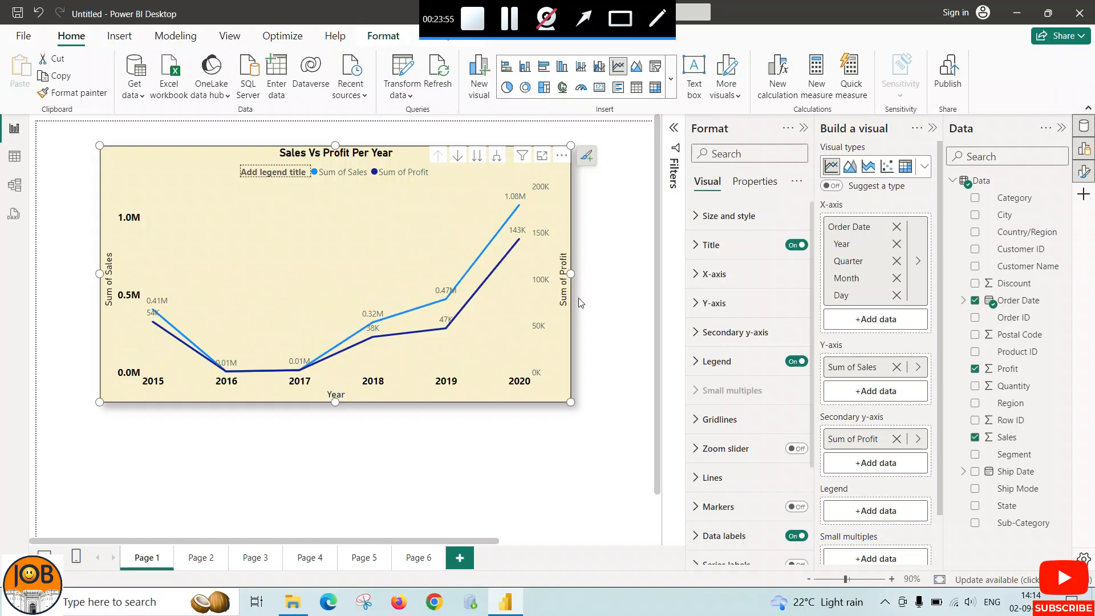
Review the report pages one after another from Page 2 through Page 6
click(198, 561)
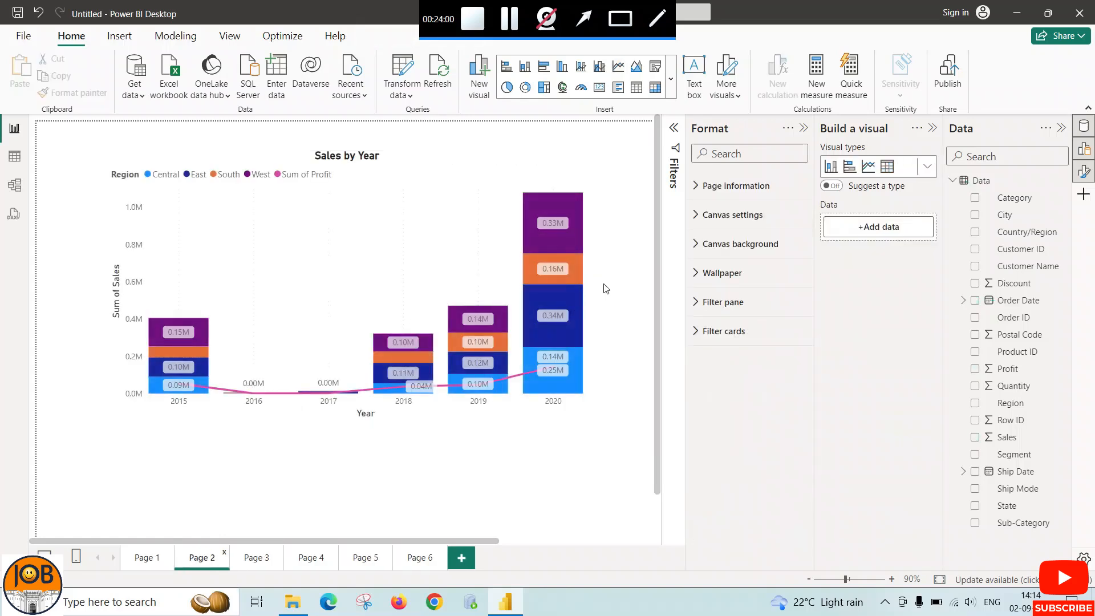
click(258, 559)
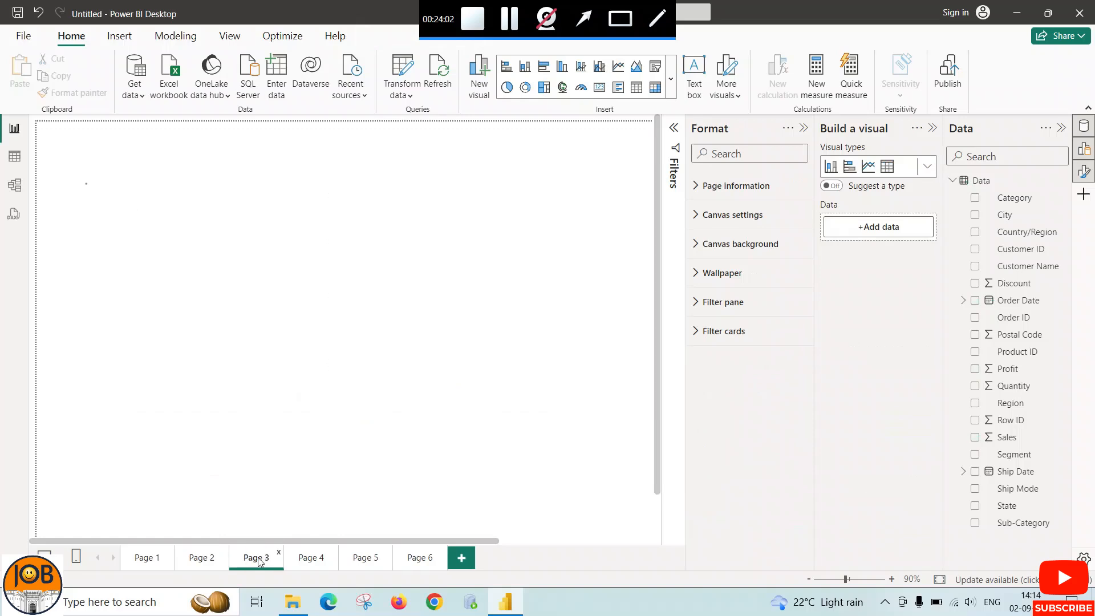
click(310, 559)
click(353, 559)
click(412, 556)
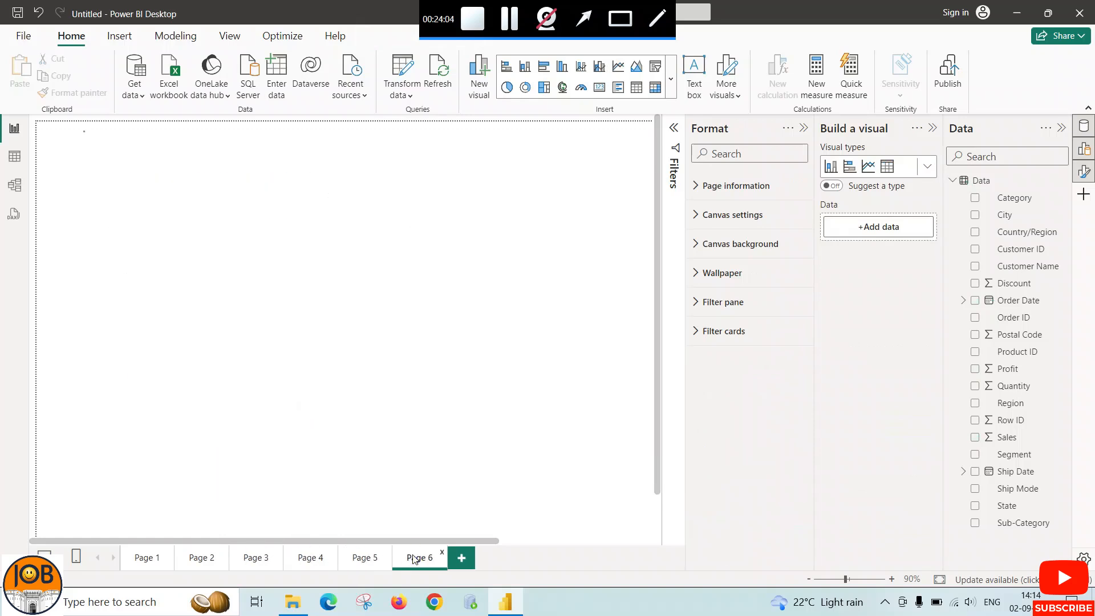